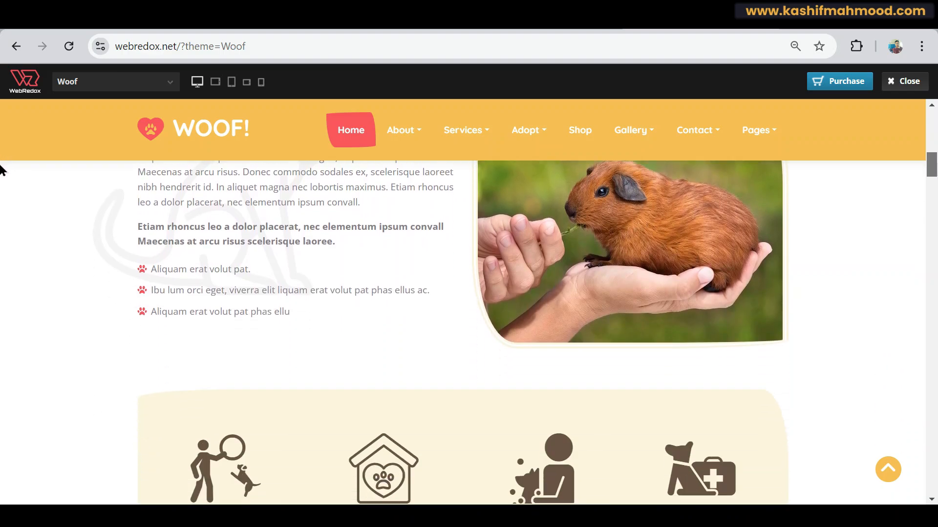
Look through the Woof theme demo's home page and open its Shop page to view the product listing.
scroll(1, 219, "down", 20)
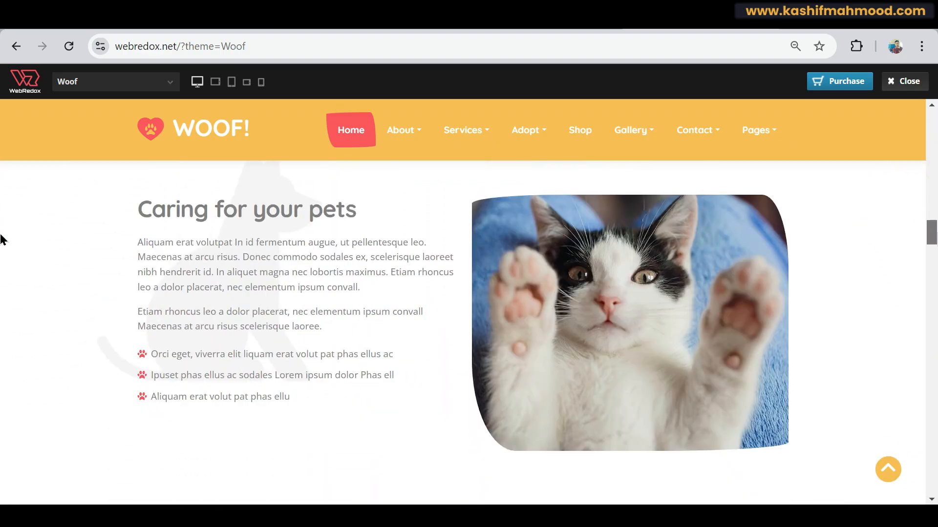
scroll(2, 323, "down", 4)
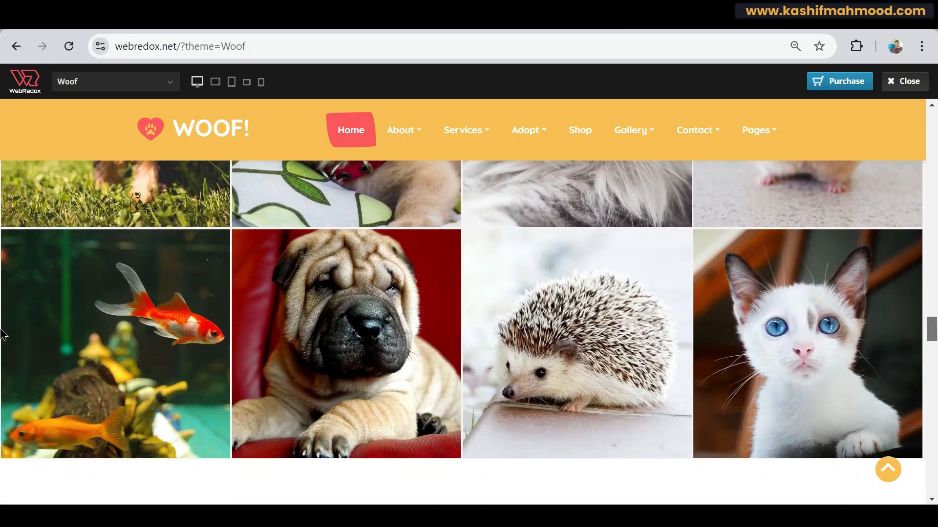
scroll(4, 336, "down", 20)
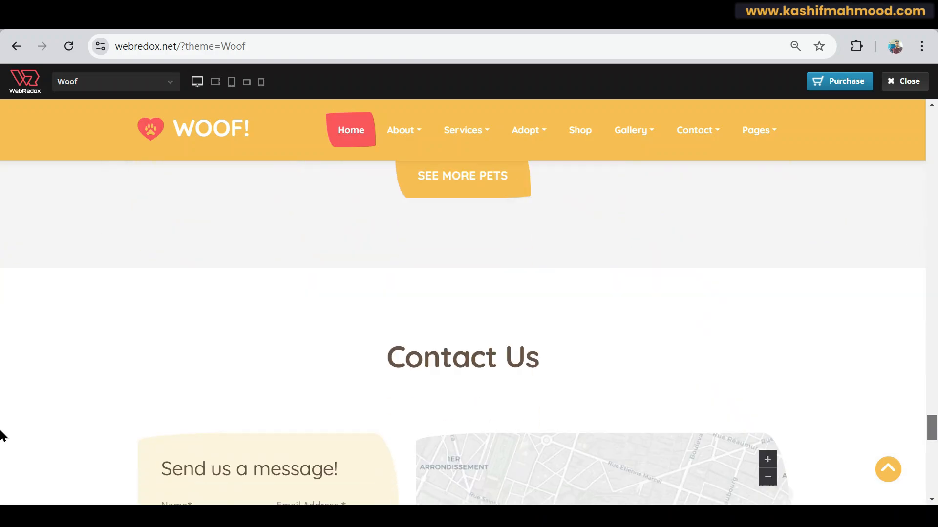
scroll(1, 464, "down", 5)
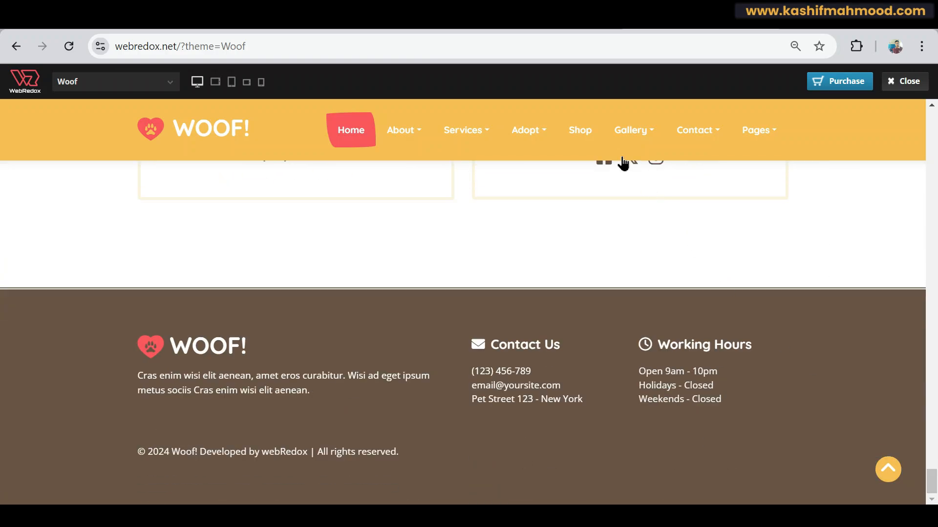
left_click(582, 129)
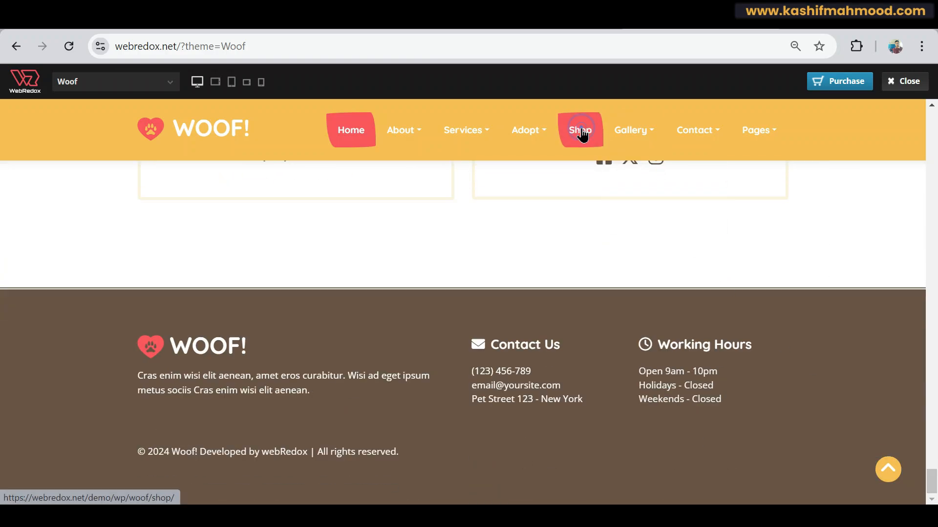
scroll(1, 205, "down", 2)
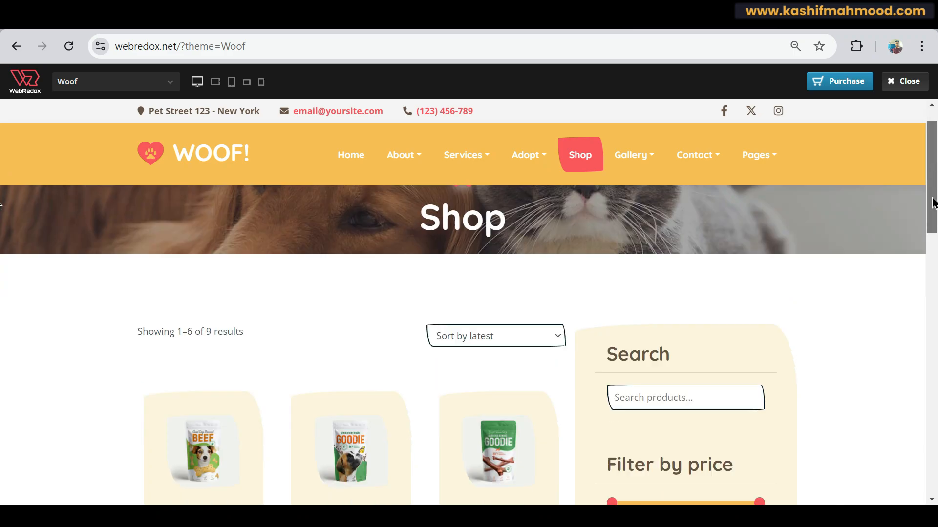
left_click_drag(933, 202, 1, 132)
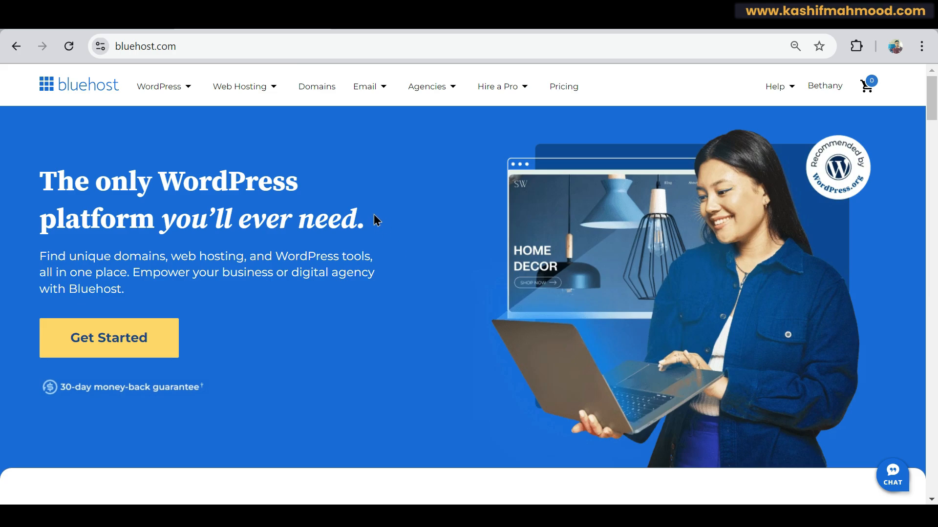
On the Bluehost site, open the Web Hosting plans, compare their features and choose the Basic plan.
mouse_move(253, 89)
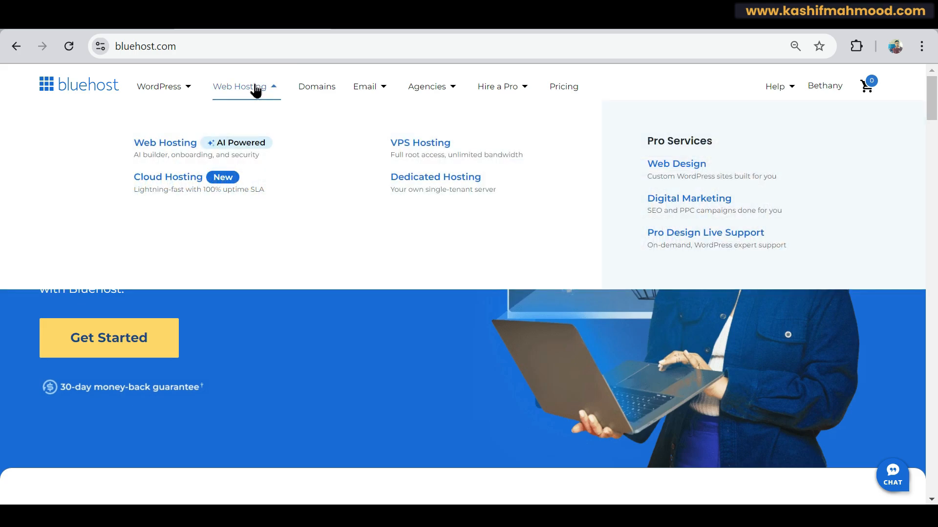
left_click(168, 149)
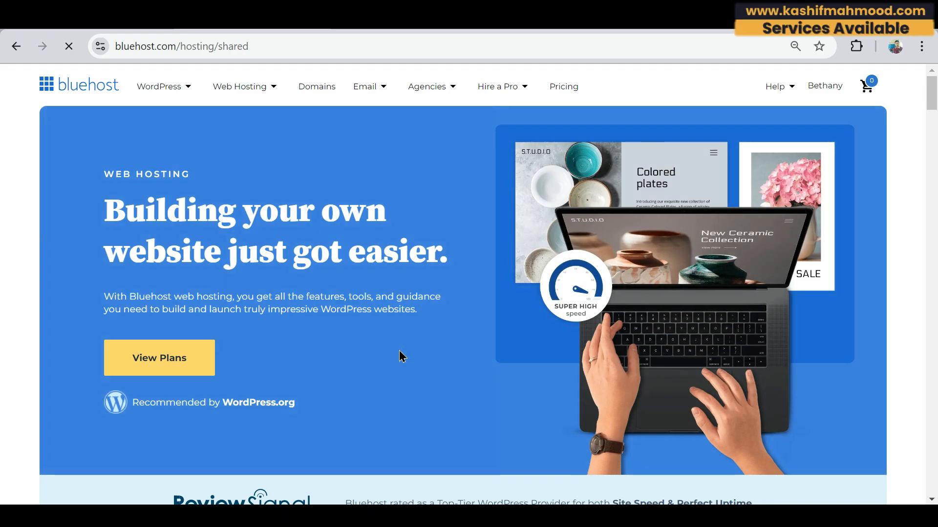
scroll(399, 356, "down", 10)
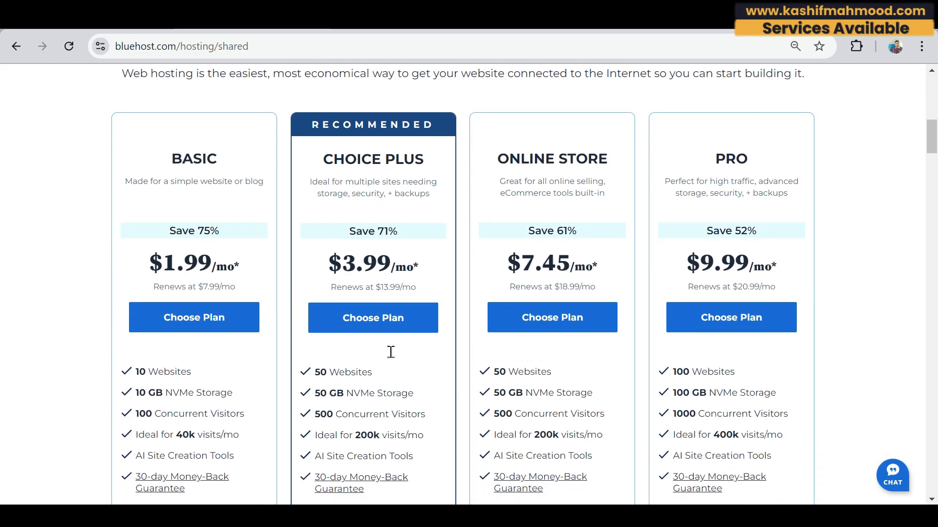
scroll(198, 323, "down", 2)
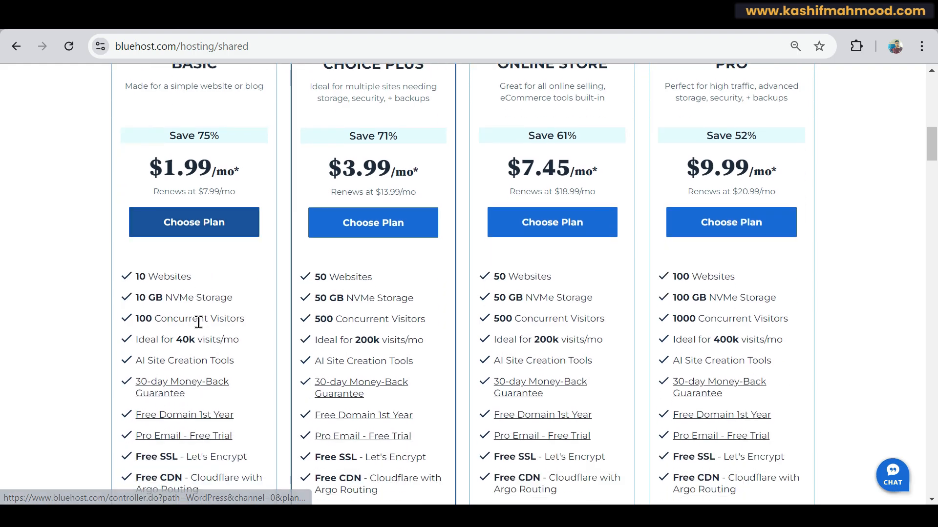
scroll(164, 388, "down", 1)
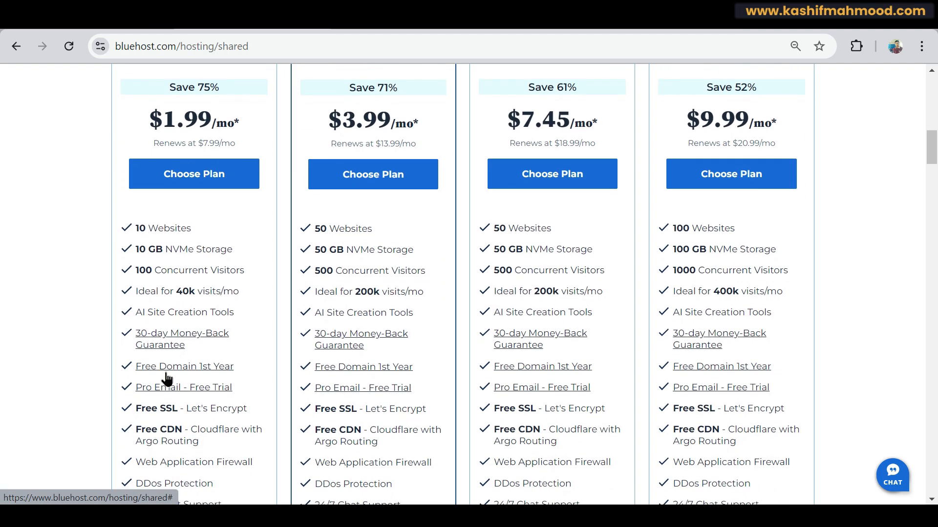
scroll(201, 269, "up", 1)
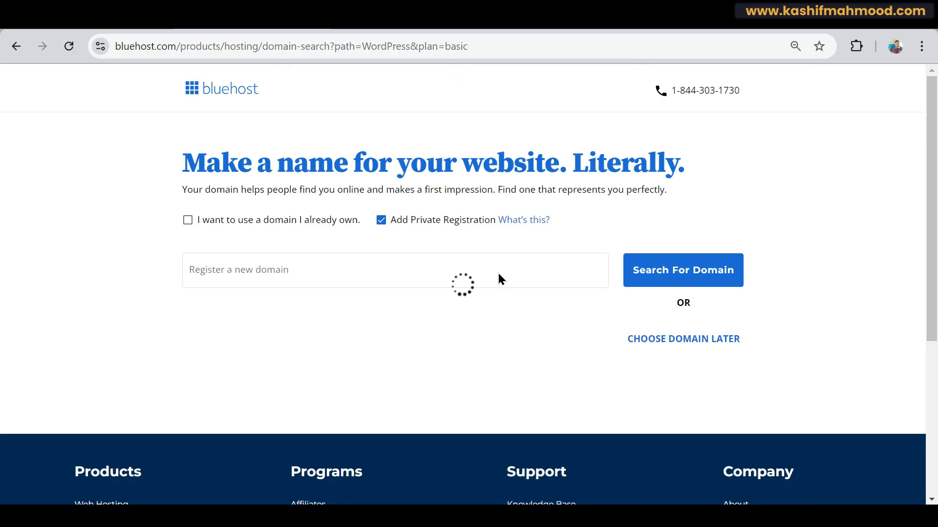
Skip the domain selection and remove SiteLock Essentials and CodeGuard Basic from the hosting cart.
left_click(682, 340)
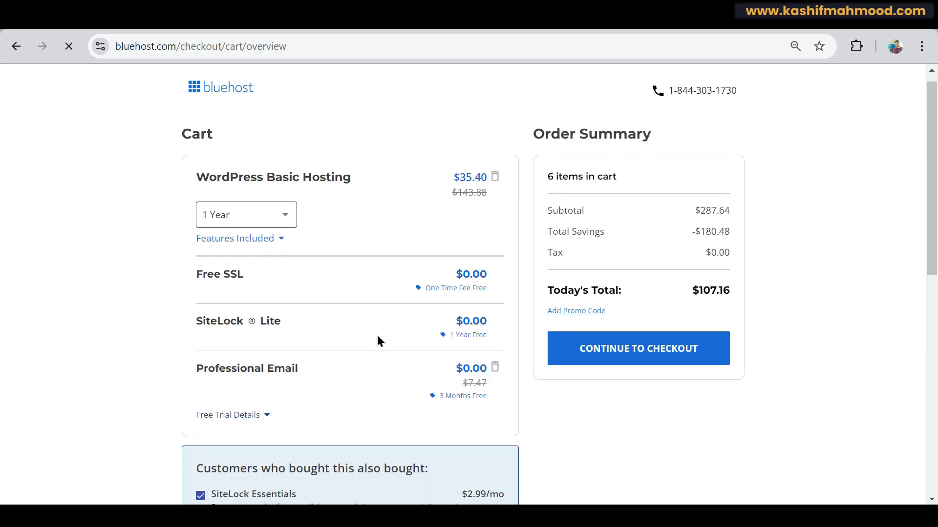
scroll(377, 335, "down", 4)
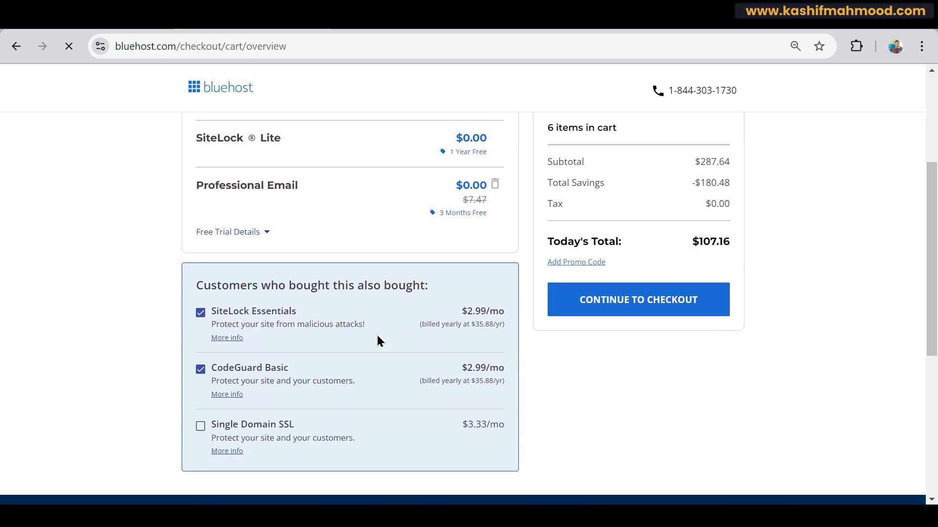
scroll(378, 338, "down", 1)
left_click(200, 258)
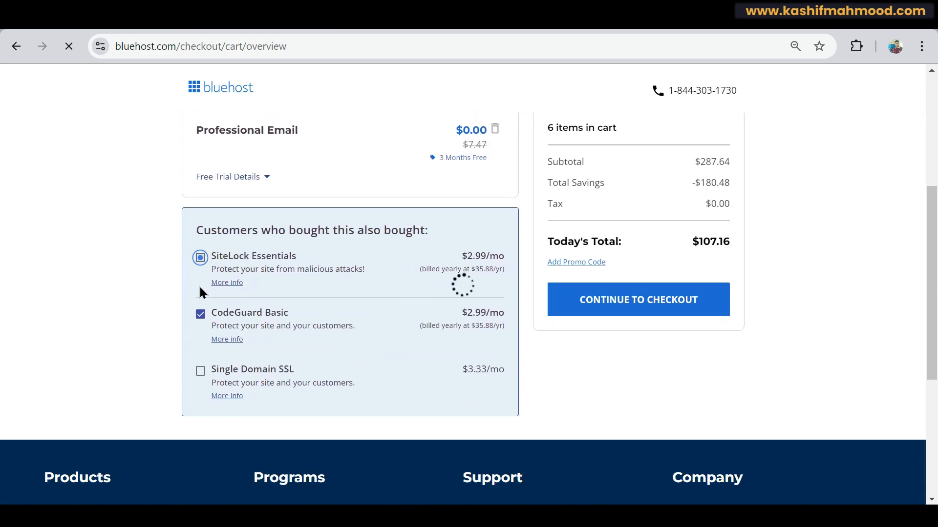
left_click(200, 315)
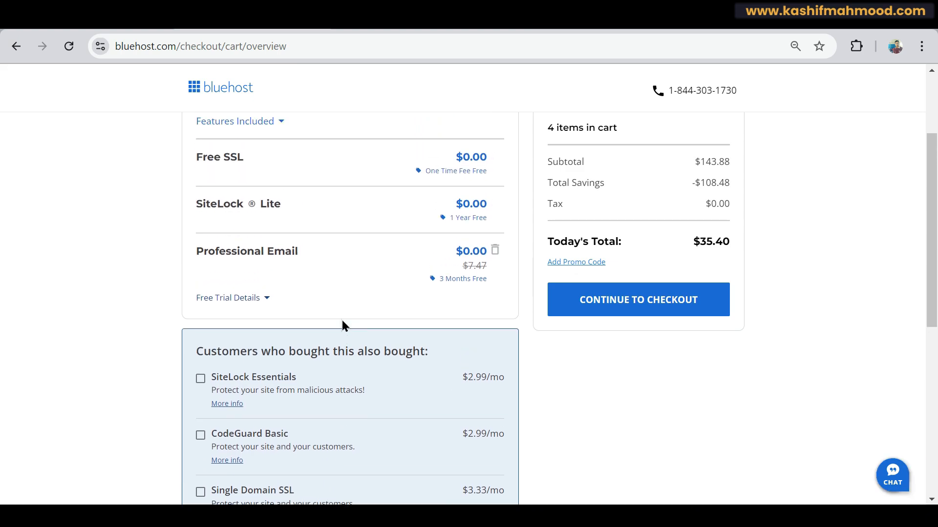
Review the one-year WordPress Basic Hosting cart and continue to checkout, looking over the payment page.
scroll(342, 320, "up", 3)
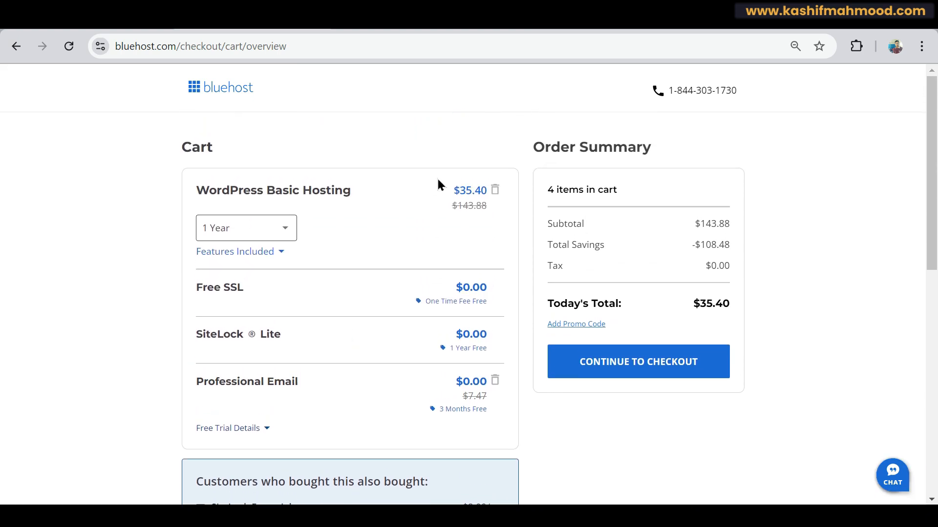
left_click_drag(438, 180, 480, 193)
left_click(400, 218)
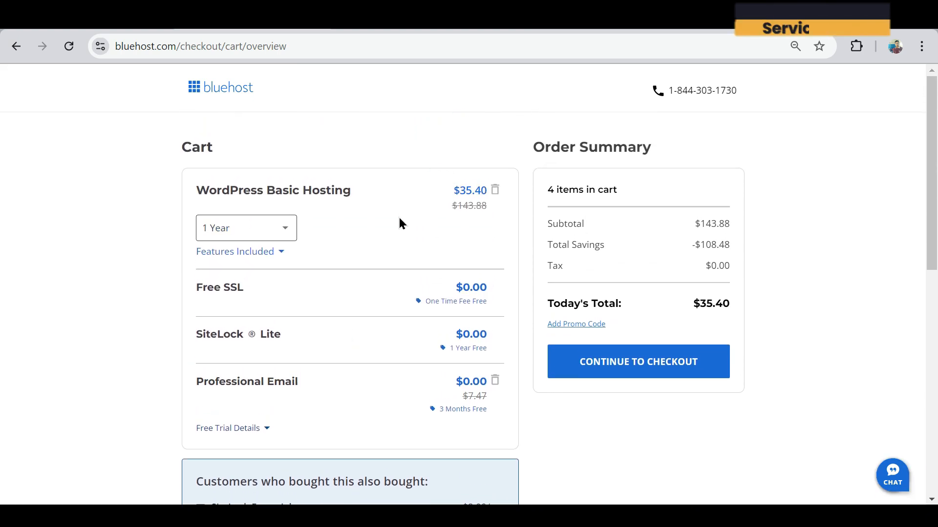
left_click(398, 217)
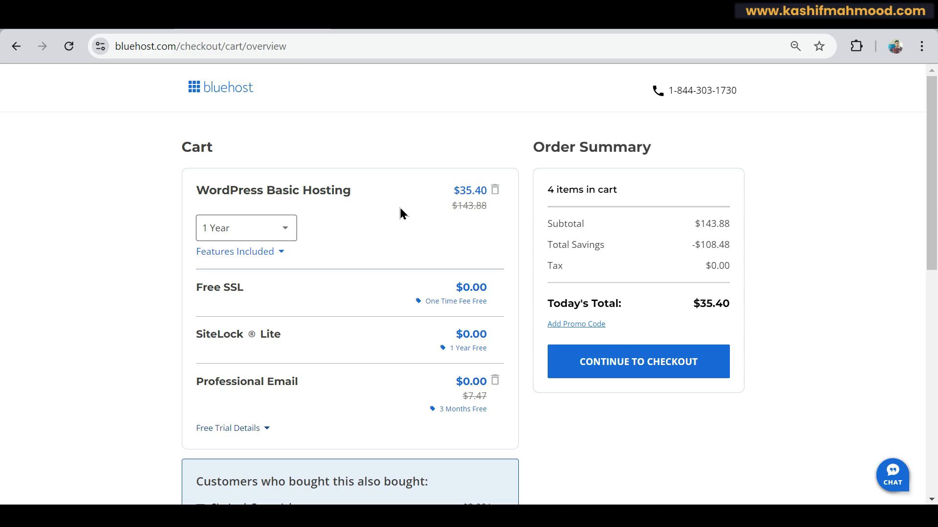
scroll(498, 308, "down", 5)
scroll(498, 307, "up", 4)
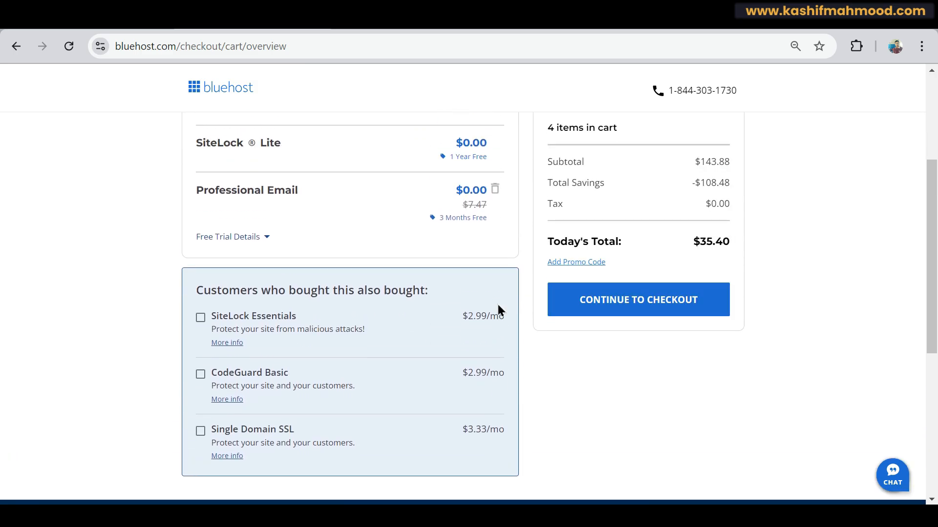
left_click(612, 314)
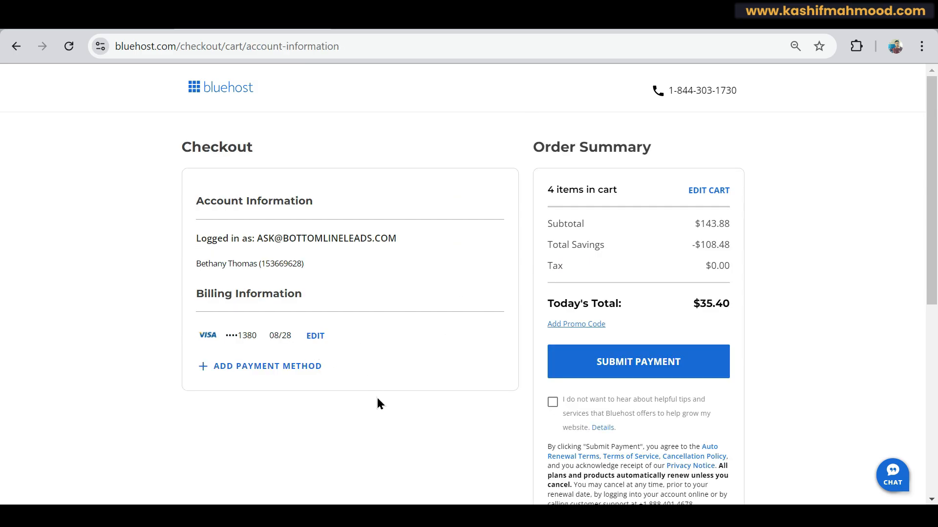
scroll(427, 397, "down", 1)
scroll(427, 397, "down", 3)
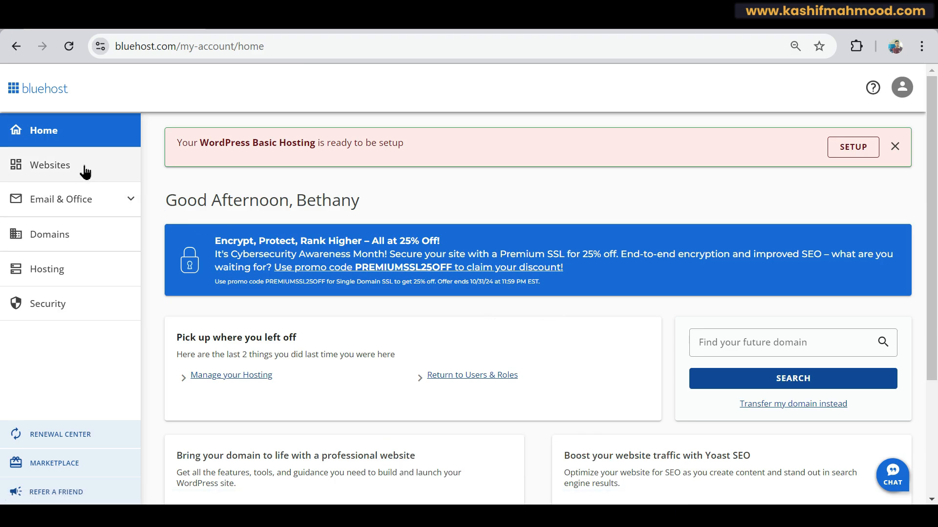
Open the account's WordPress Basic Hosting details and open the Welcome site for editing in WordPress.
left_click(62, 277)
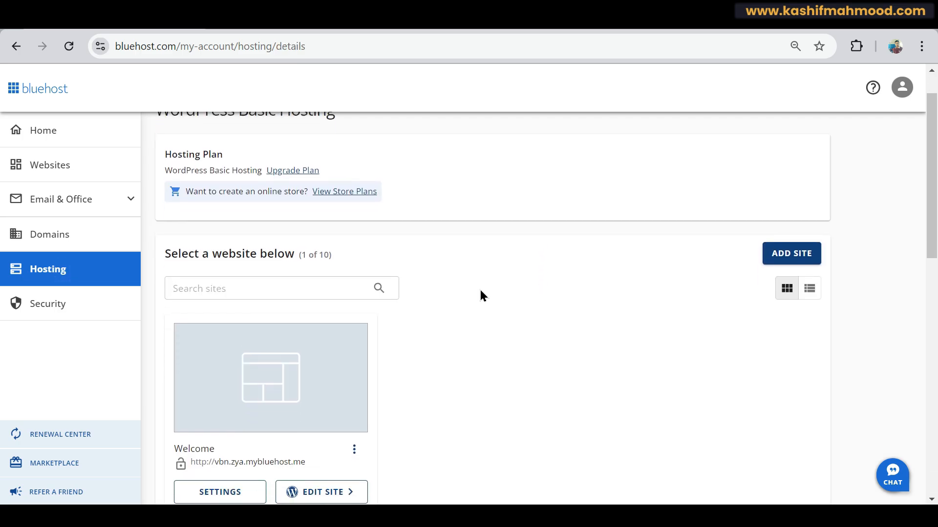
scroll(480, 293, "down", 1)
scroll(480, 290, "up", 1)
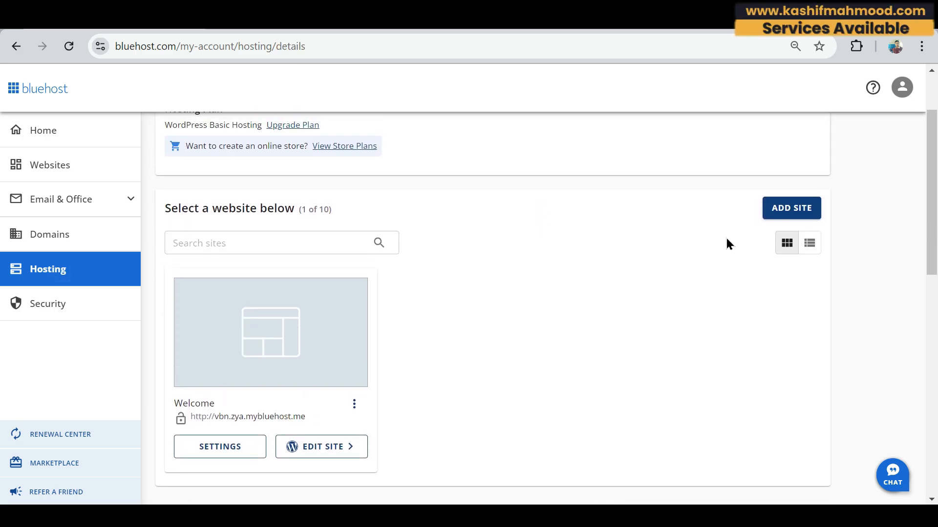
left_click(798, 214)
left_click(327, 450)
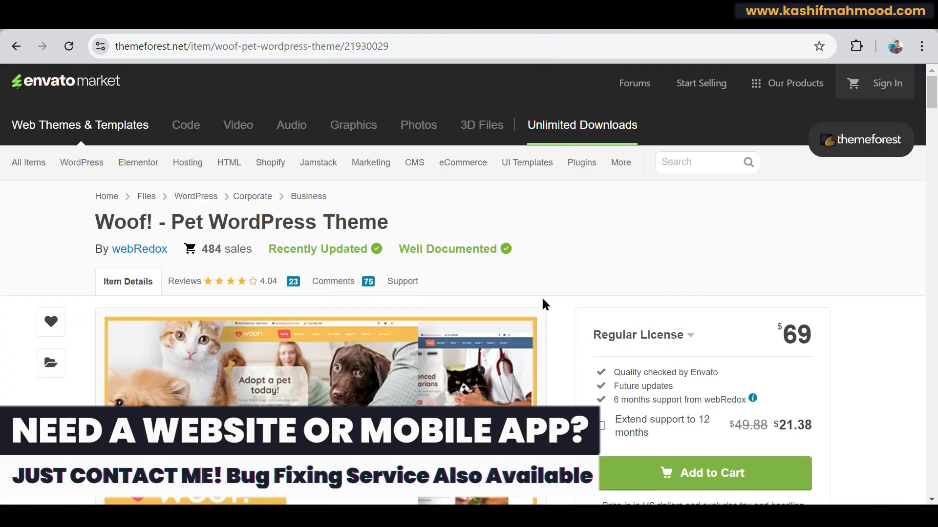
Look over the Woof! - Pet WordPress Theme item page and its Regular License offer on ThemeForest.
scroll(544, 308, "up", 2)
scroll(544, 305, "down", 2)
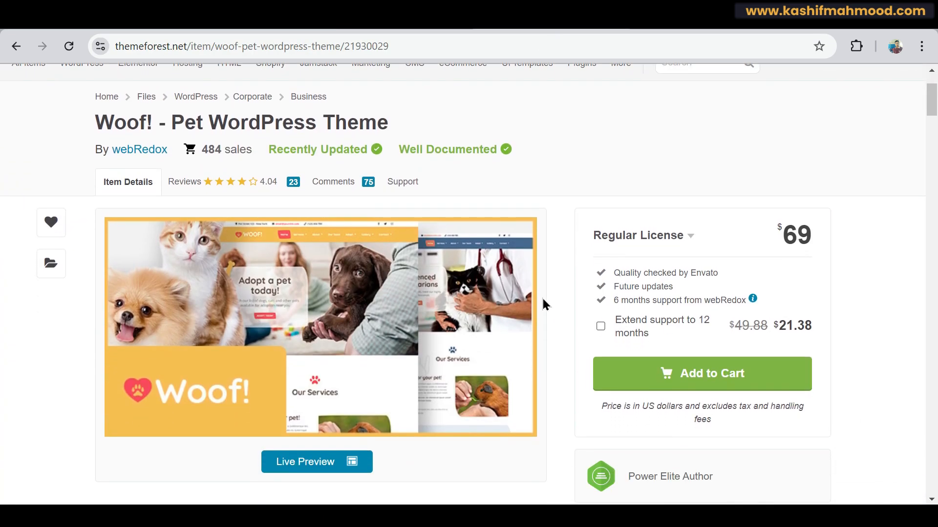
scroll(544, 305, "up", 2)
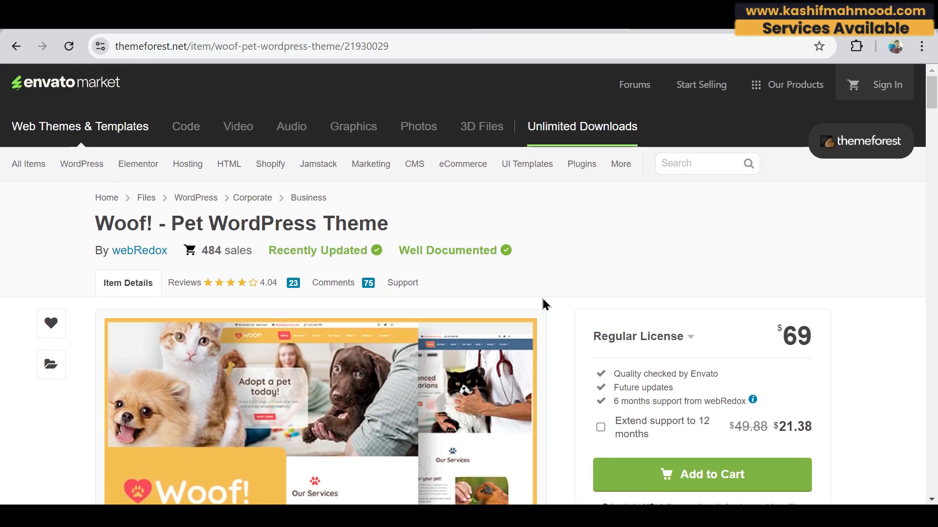
scroll(544, 305, "down", 2)
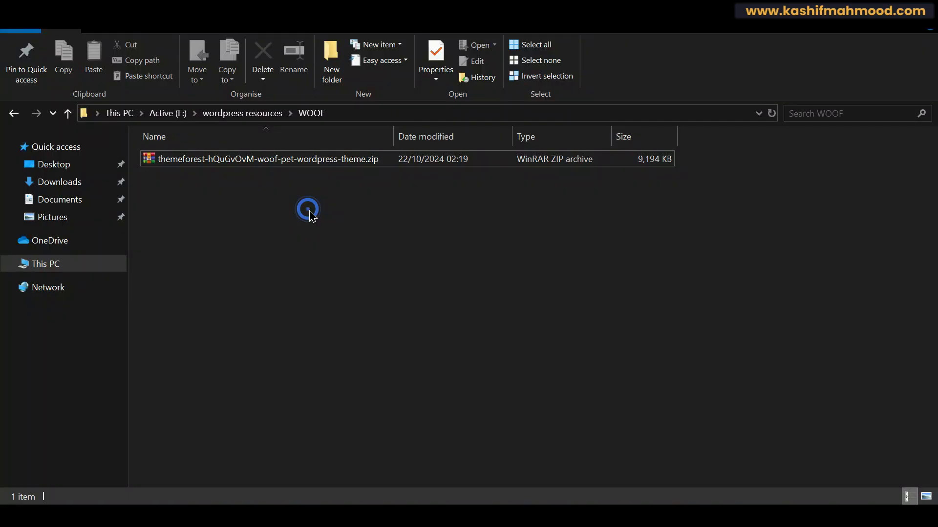
In File Explorer, extract themeforest-hQuGvOvM-woof-pet-wordpress-theme.zip in the WOOF folder and open its main_file_woof subfolder.
left_click(322, 161)
right_click(322, 161)
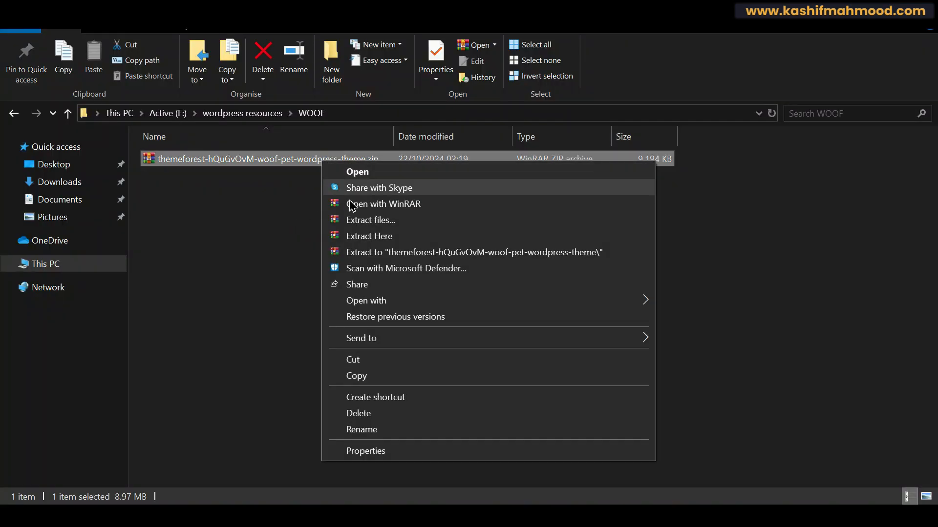
left_click(374, 220)
double_click(285, 163)
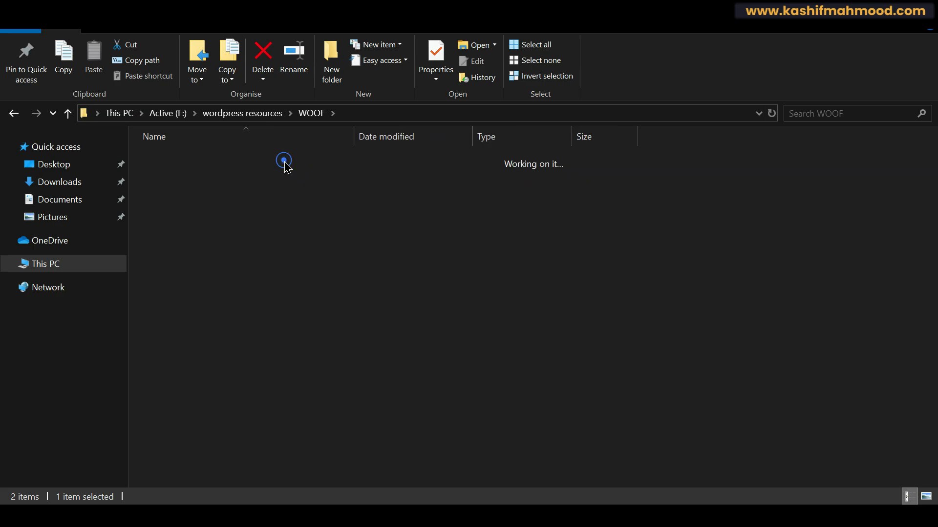
double_click(210, 158)
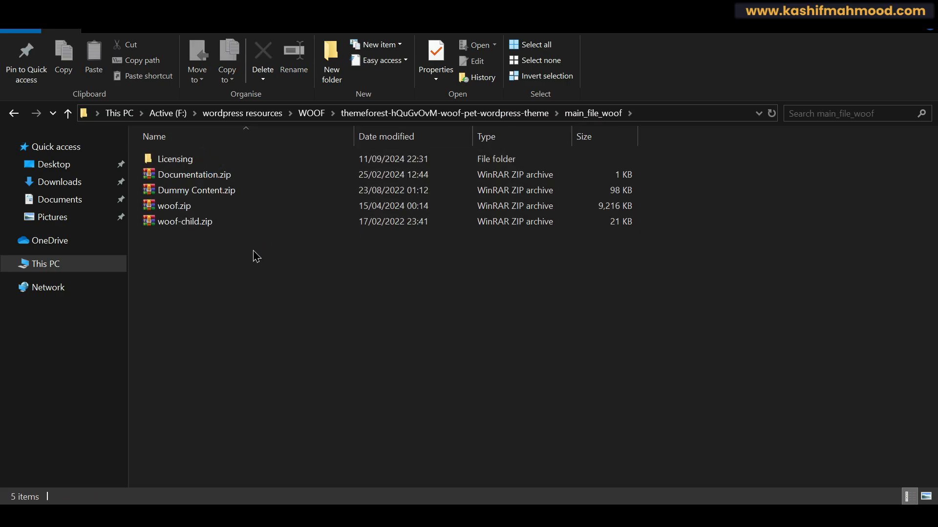
Identify the theme packages woof.zip and woof-child.zip in the main_file_woof folder.
left_click_drag(254, 255, 190, 212)
left_click(185, 207)
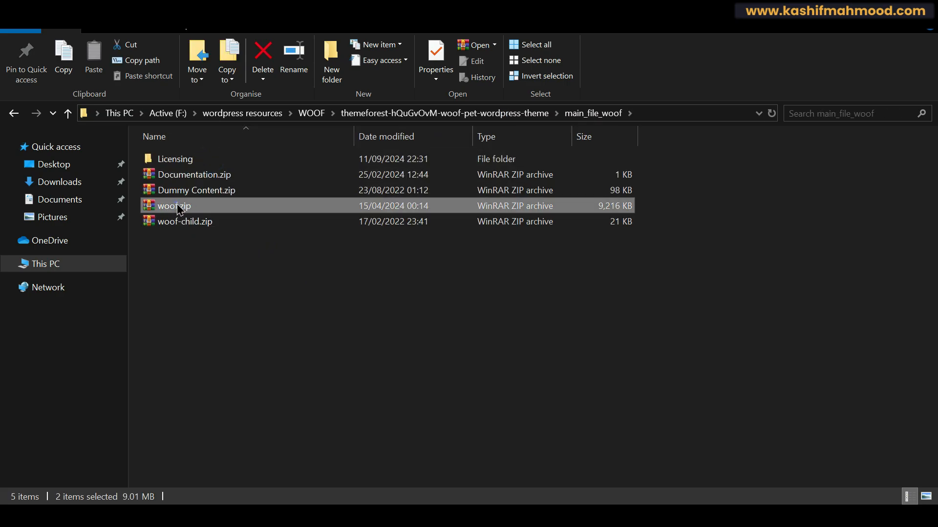
left_click(209, 224)
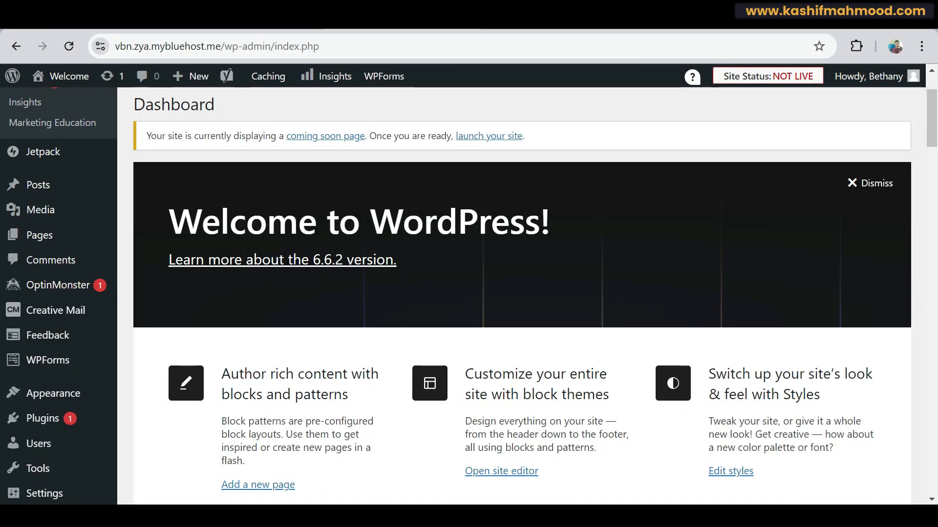
Upload the parent theme package woof.zip from the main_file_woof folder to the WordPress themes and install it.
left_click(53, 393)
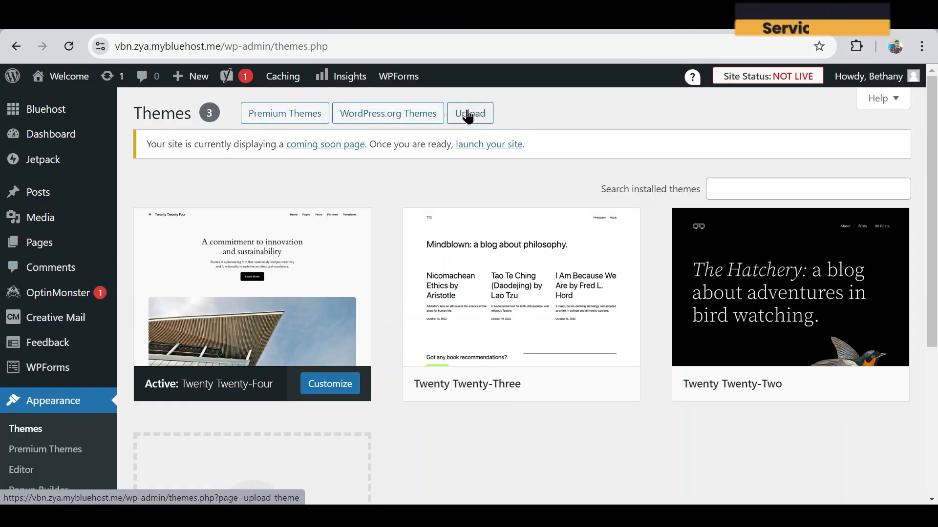
left_click(469, 112)
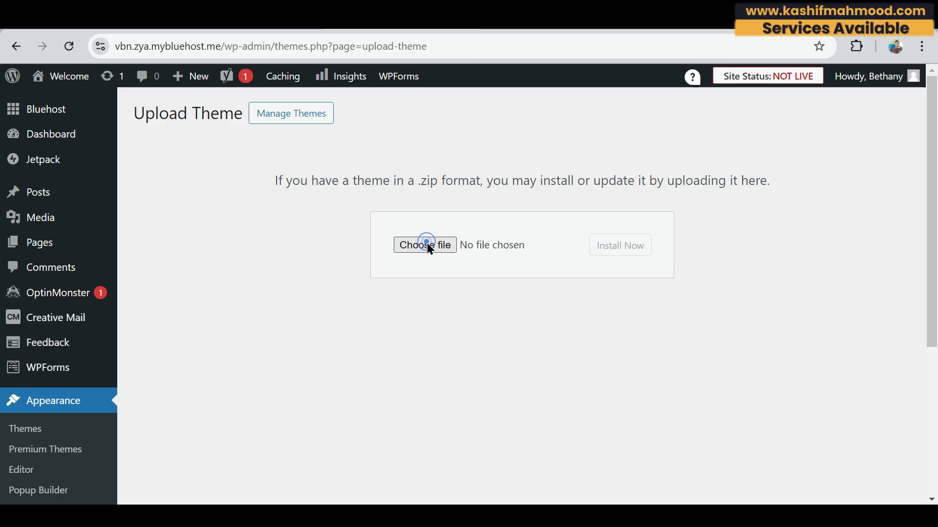
left_click(428, 244)
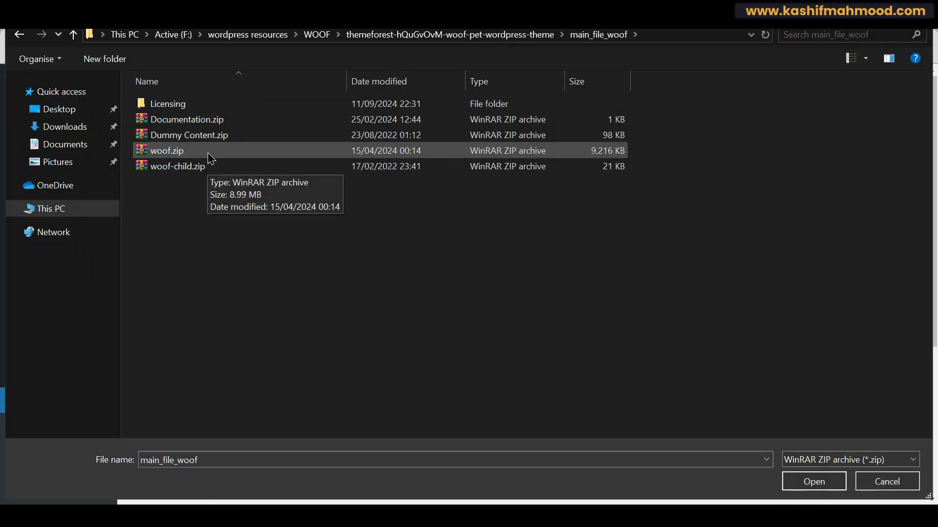
double_click(210, 155)
left_click(609, 247)
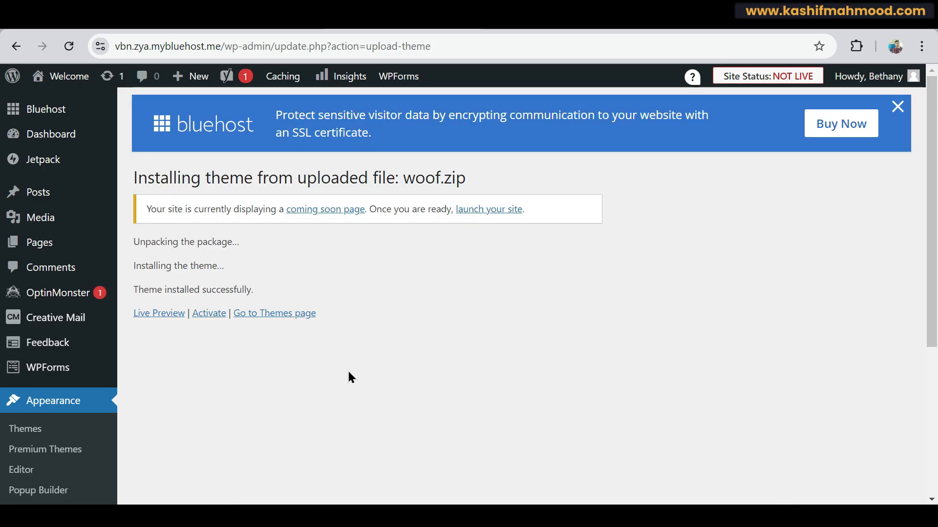
Upload and install the child theme package woof-child.zip and activate it.
scroll(194, 427, "down", 3)
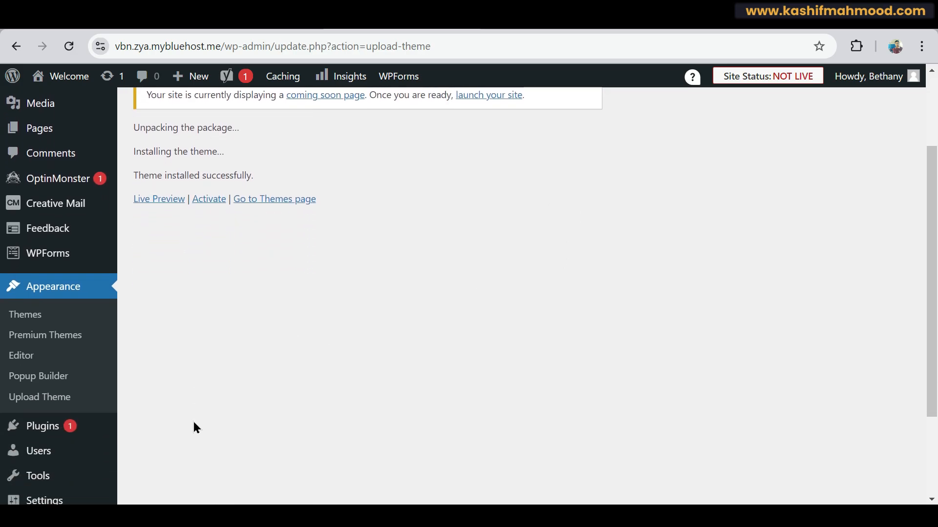
left_click(21, 399)
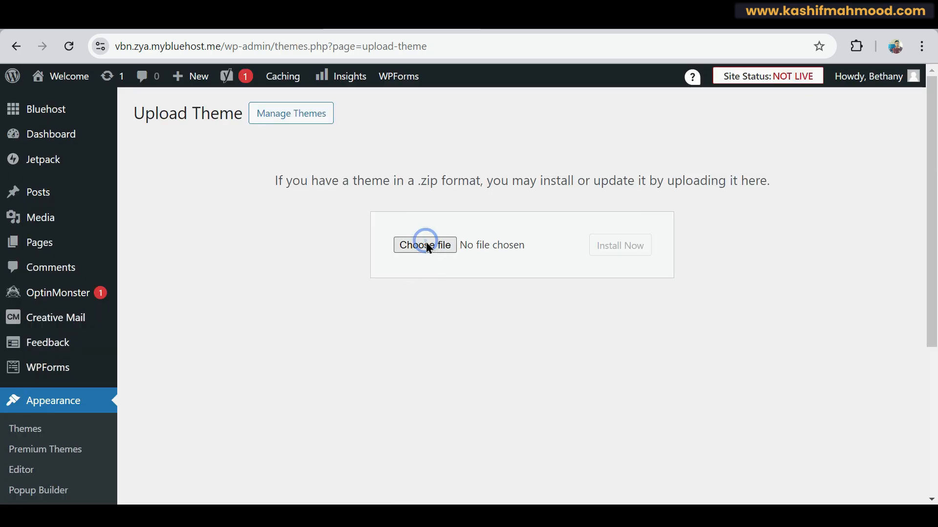
left_click(425, 245)
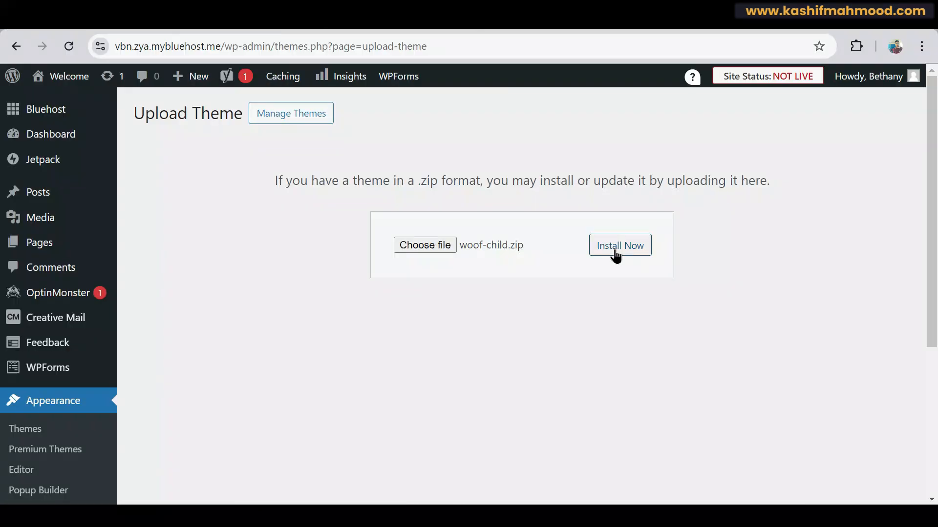
left_click(615, 249)
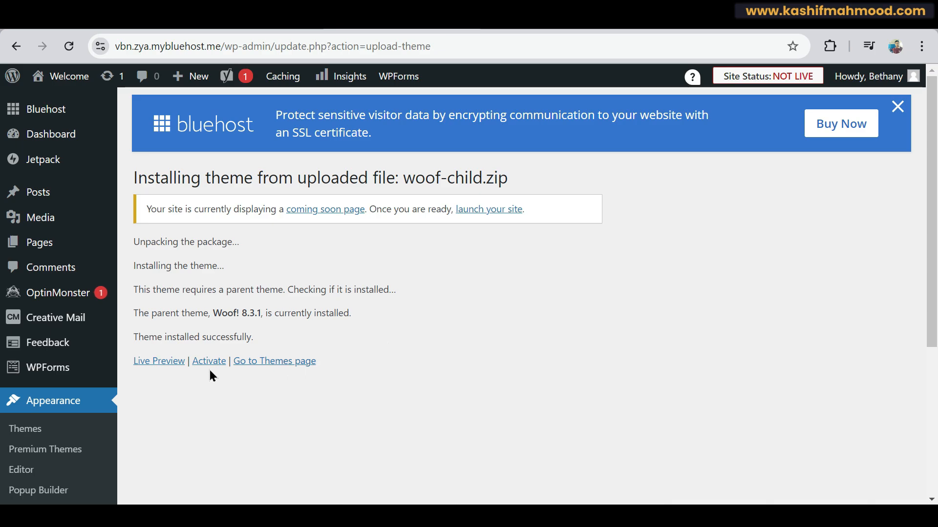
left_click(203, 362)
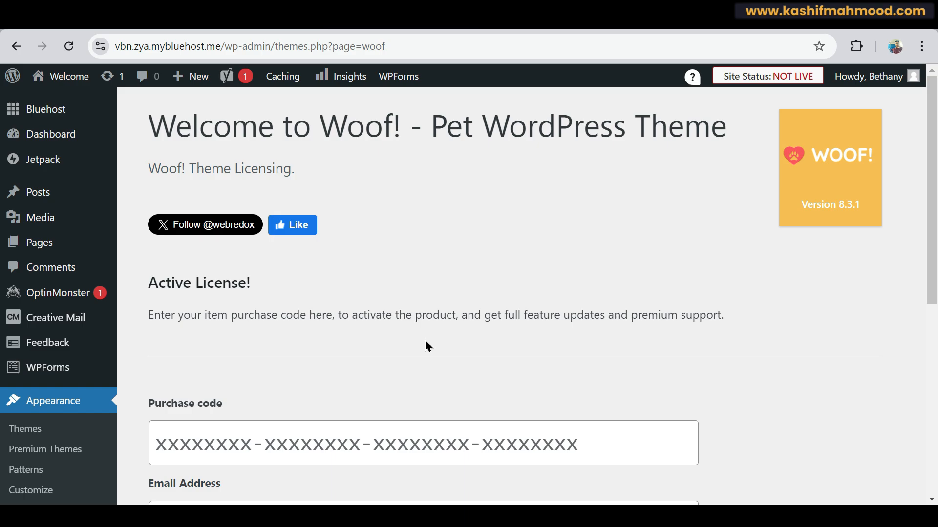
Examine the Woof! theme's license activation form with its purchase code and email address fields.
scroll(425, 345, "down", 3)
left_click(572, 318)
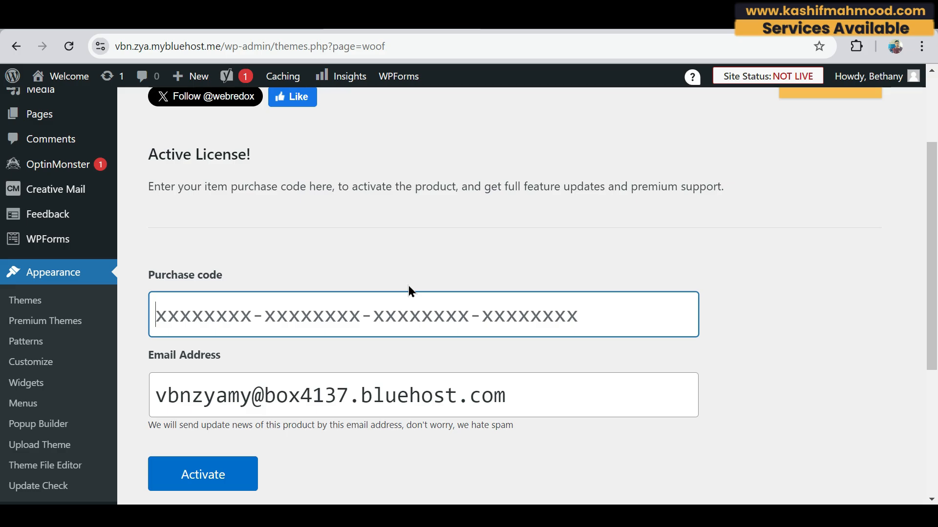
scroll(409, 287, "up", 3)
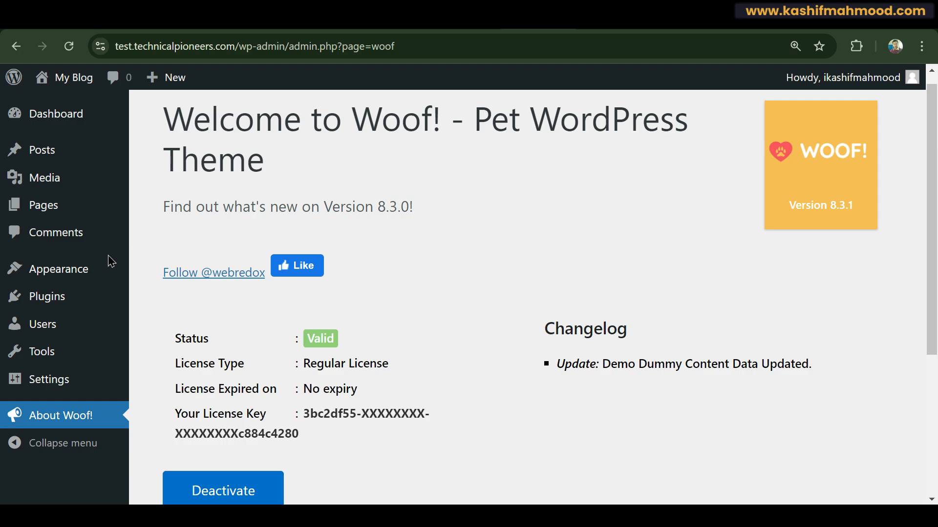
On the test.technicalpioneers.com site, open the theme's Install Required Plugins page and review the full plugin list.
mouse_move(52, 272)
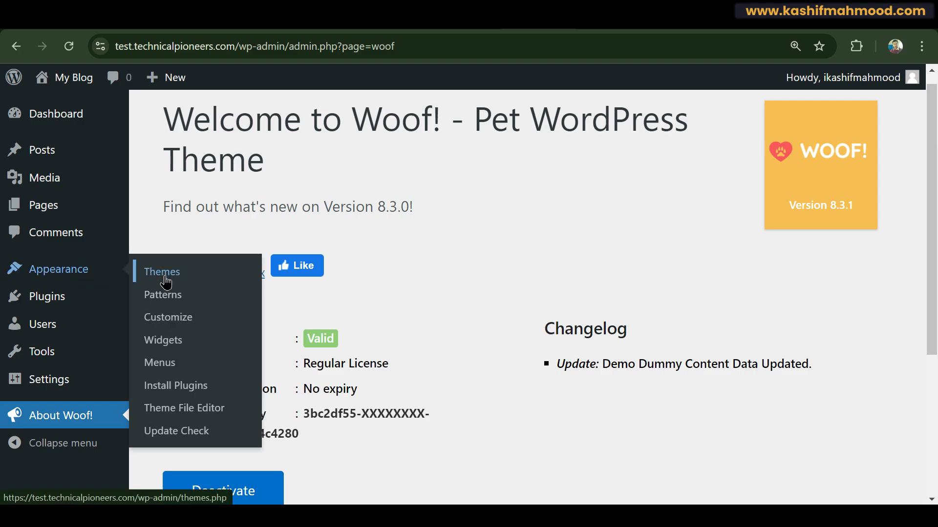
left_click(172, 392)
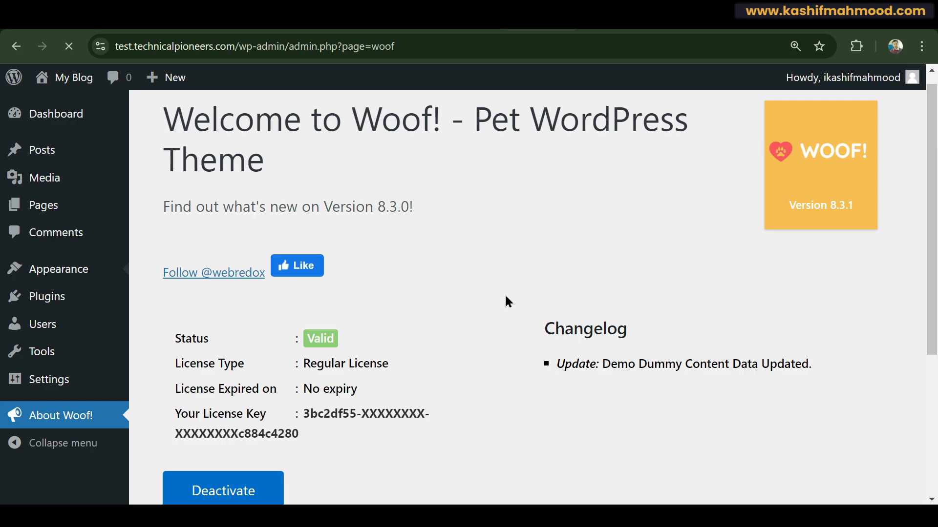
scroll(412, 266, "down", 3)
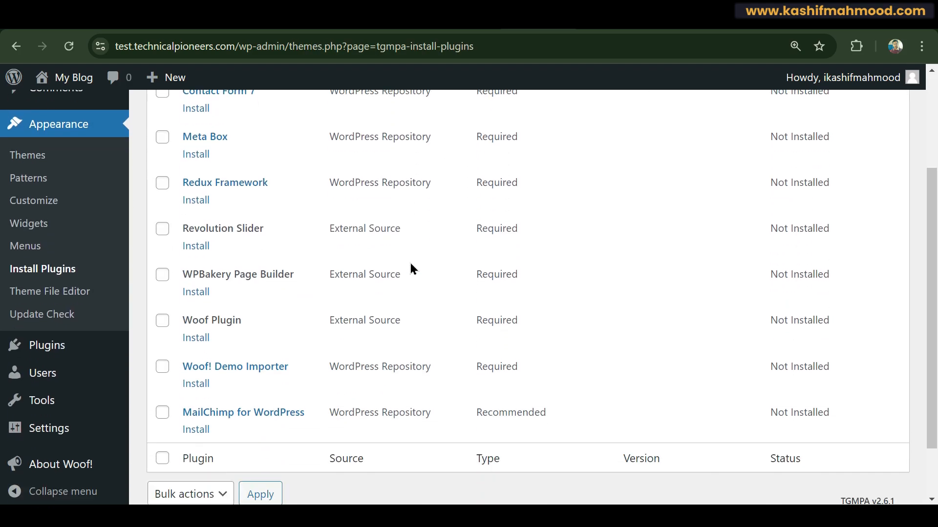
scroll(410, 263, "down", 1)
scroll(410, 262, "up", 2)
scroll(362, 258, "up", 3)
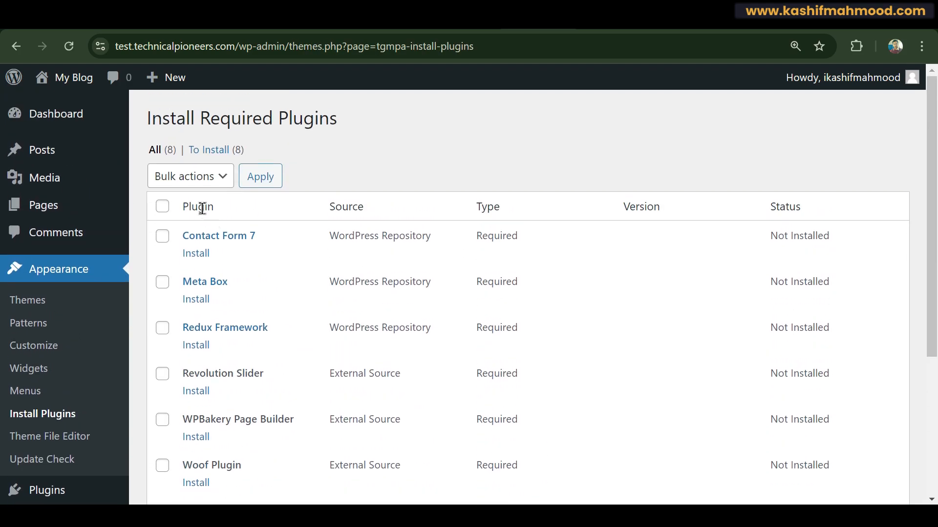
Select all plugins on the required plugins page and install them in bulk.
left_click(162, 206)
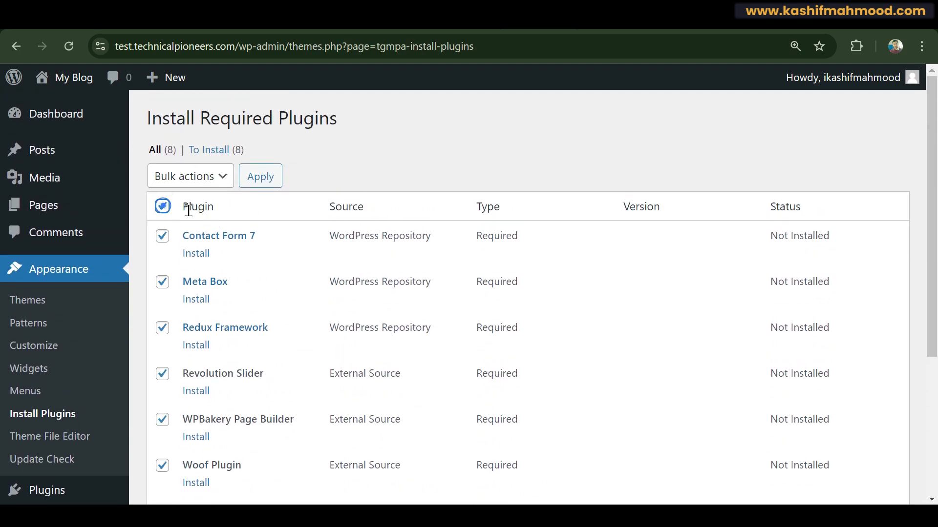
left_click(194, 186)
left_click(177, 221)
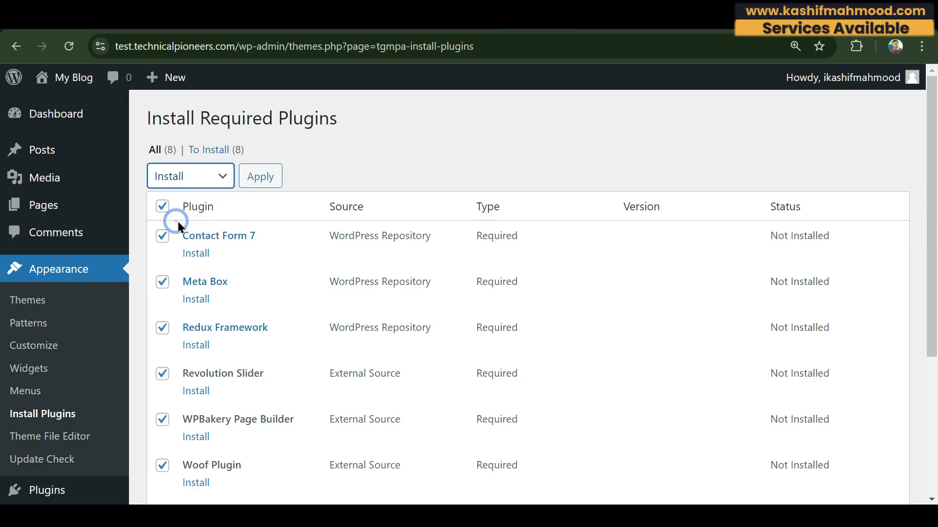
left_click(260, 178)
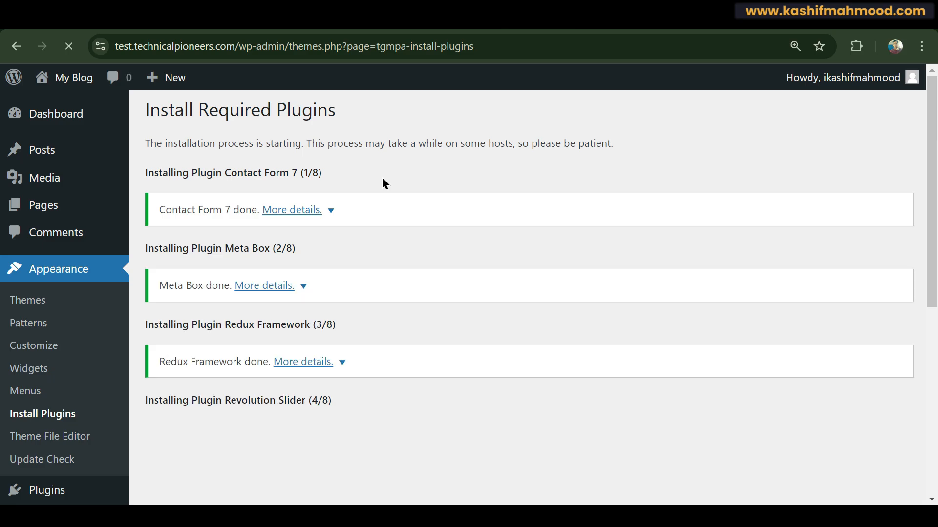
scroll(382, 179, "down", 10)
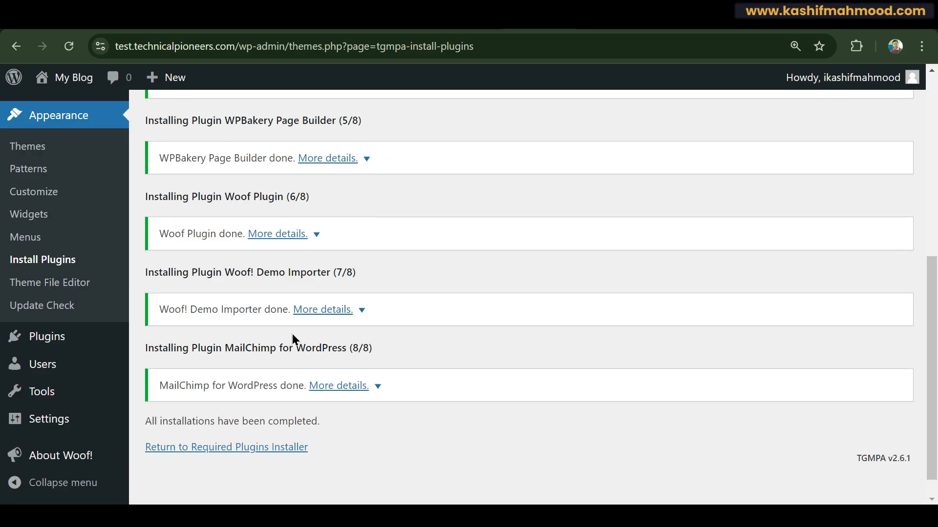
Return to the Required Plugins Installer and activate all the installed plugins in bulk.
left_click(246, 449)
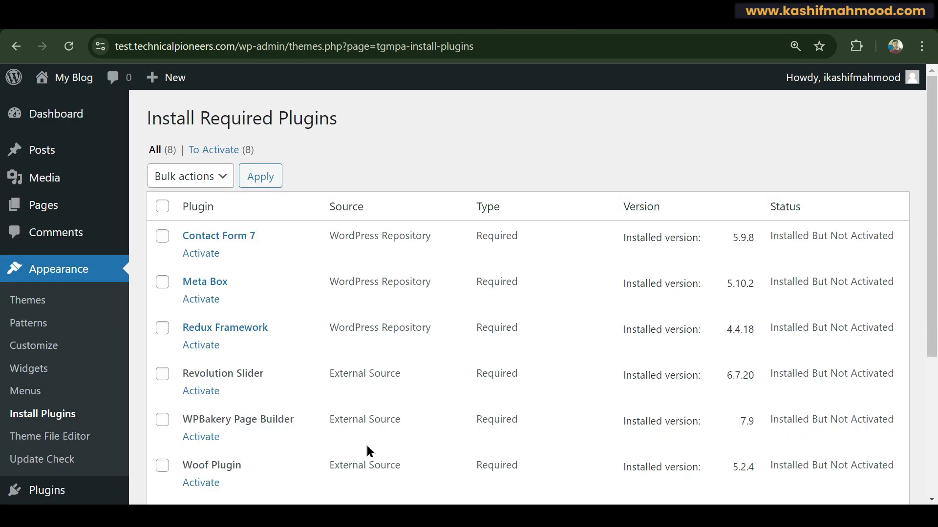
left_click(162, 207)
left_click(183, 181)
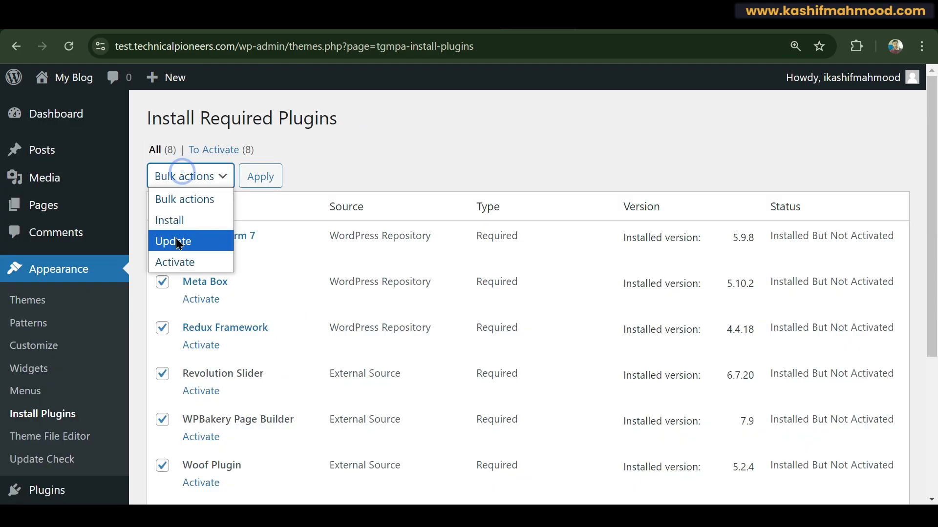
left_click(175, 262)
left_click(267, 181)
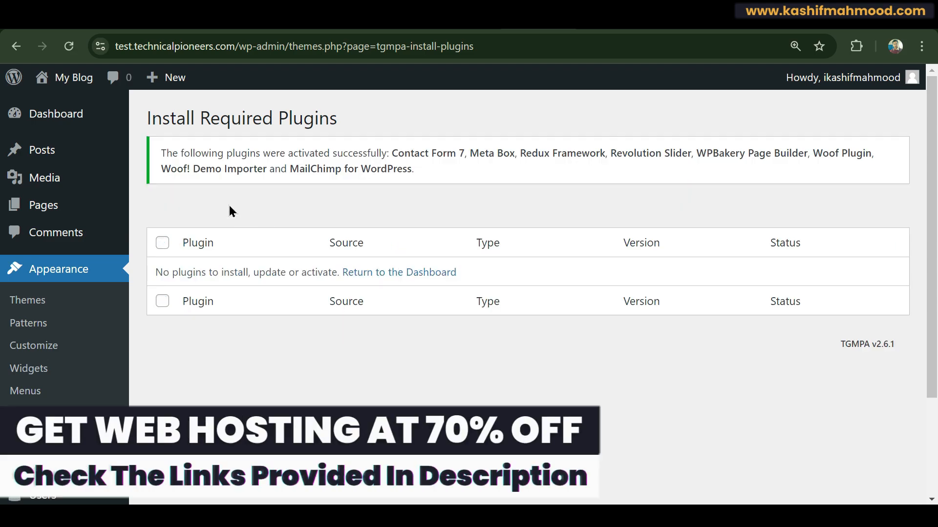
Reload the WordPress admin, look over the My Blog front page of the site, and return to the dashboard.
left_click(69, 46)
scroll(51, 210, "down", 5)
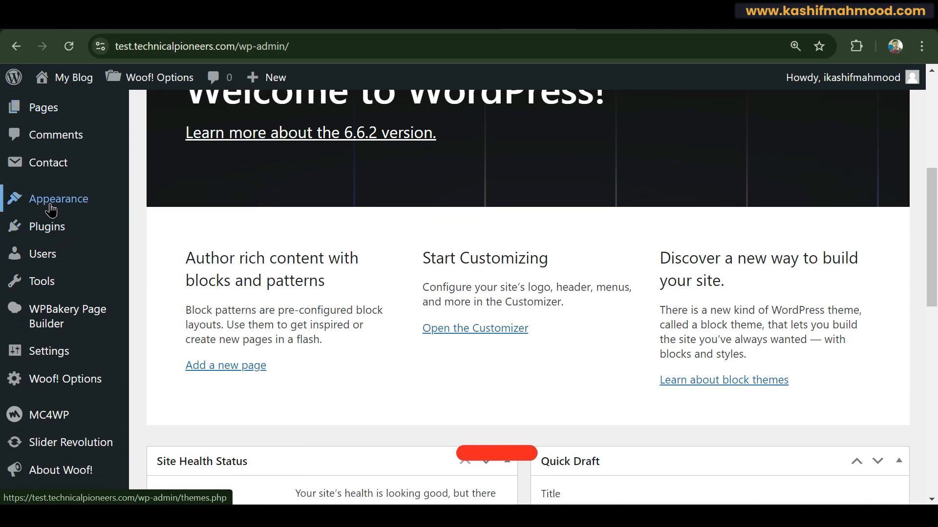
scroll(51, 210, "up", 5)
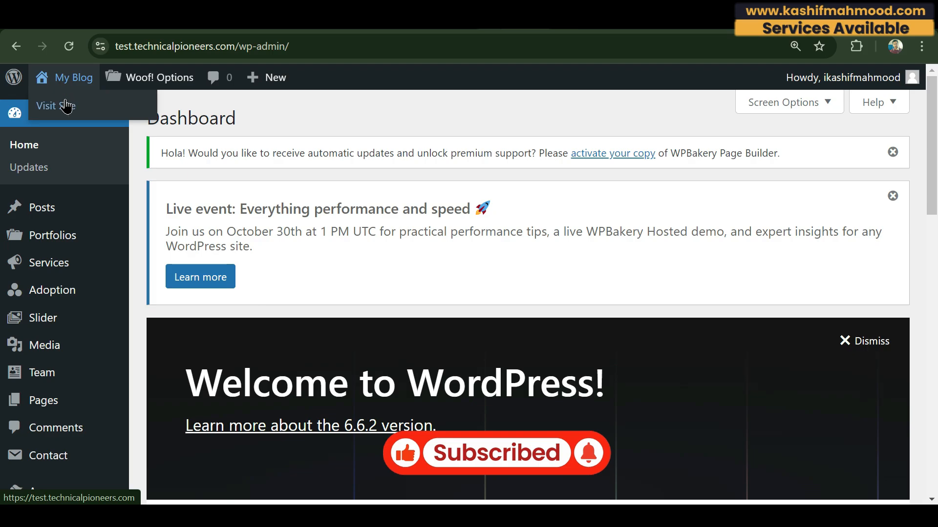
left_click(67, 106)
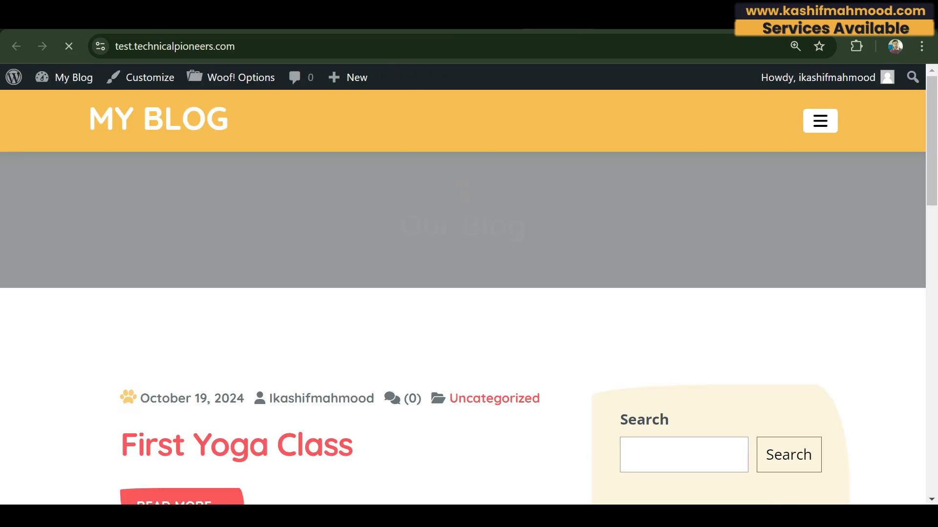
scroll(537, 230, "down", 15)
scroll(542, 233, "up", 5)
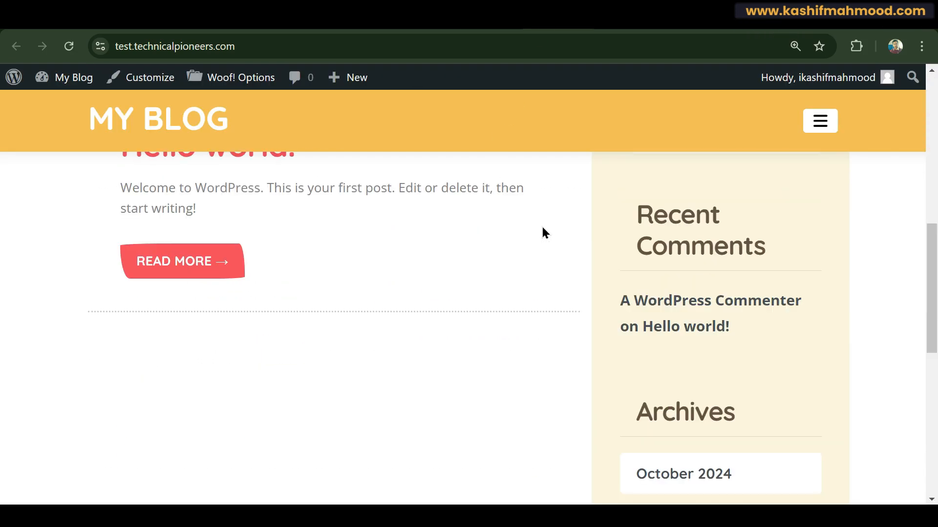
scroll(542, 227, "up", 8)
left_click(485, 23)
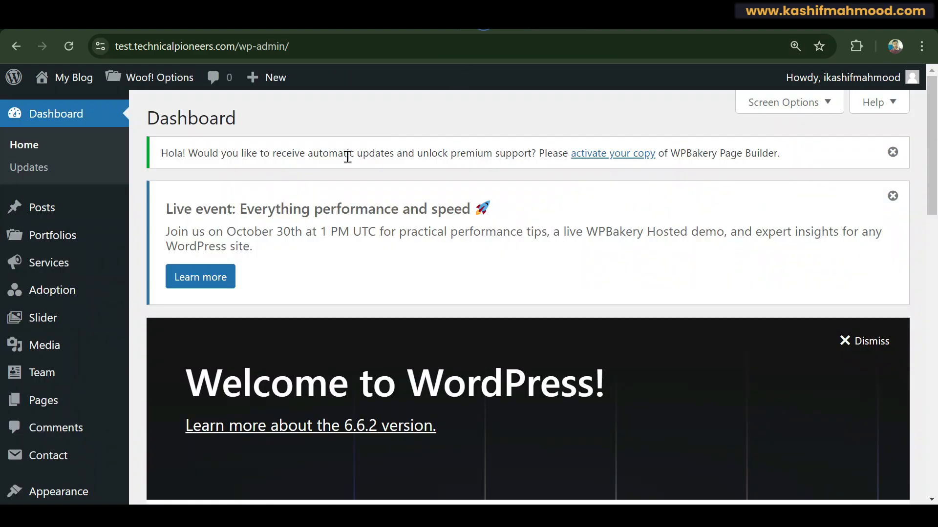
Open the Woof Demo Importer and choose the Woof WooCommerce Demo for import.
scroll(212, 213, "down", 6)
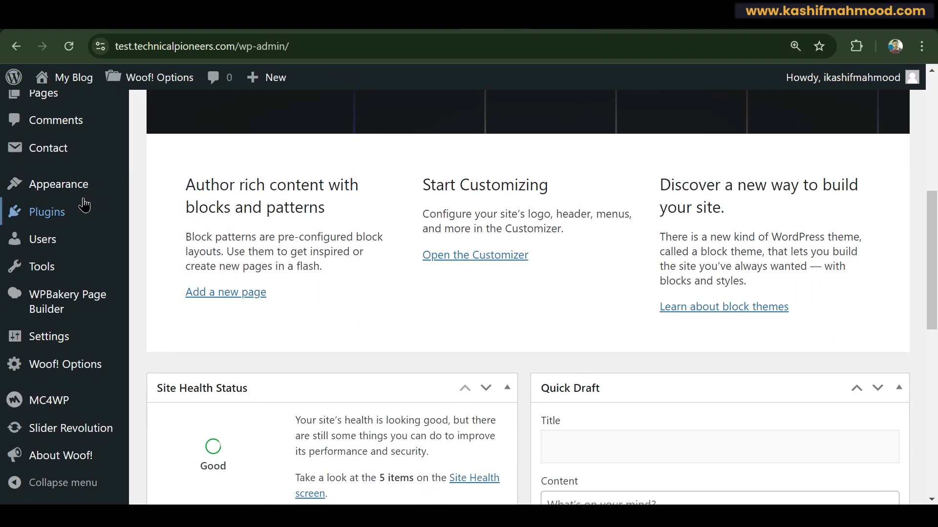
mouse_move(63, 185)
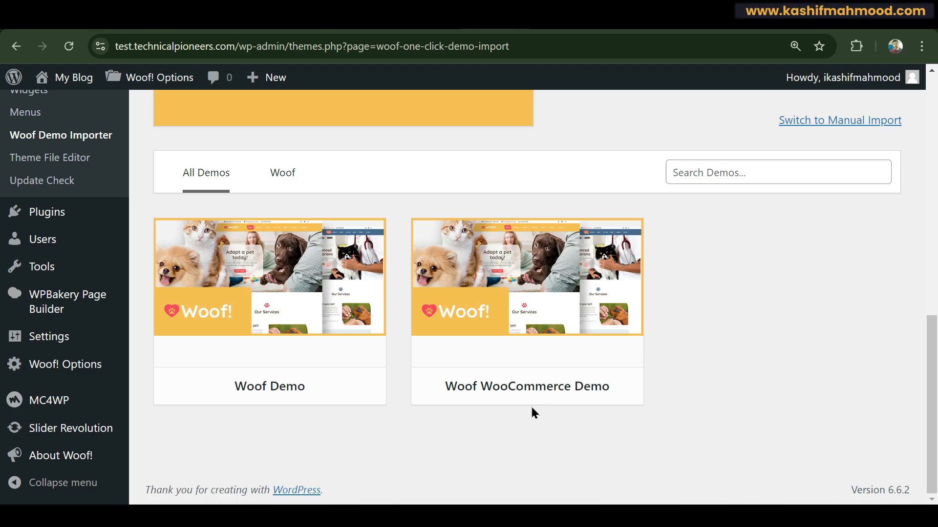
mouse_move(523, 275)
mouse_move(251, 298)
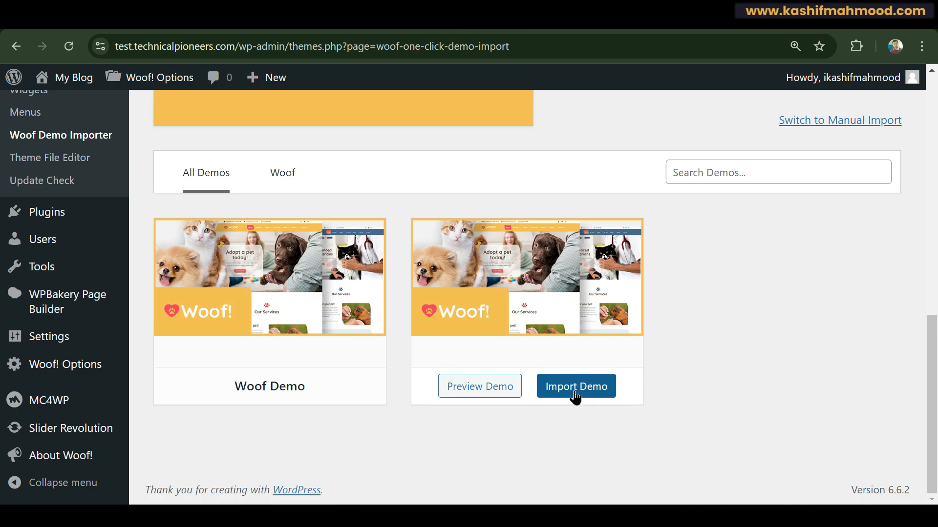
left_click(575, 393)
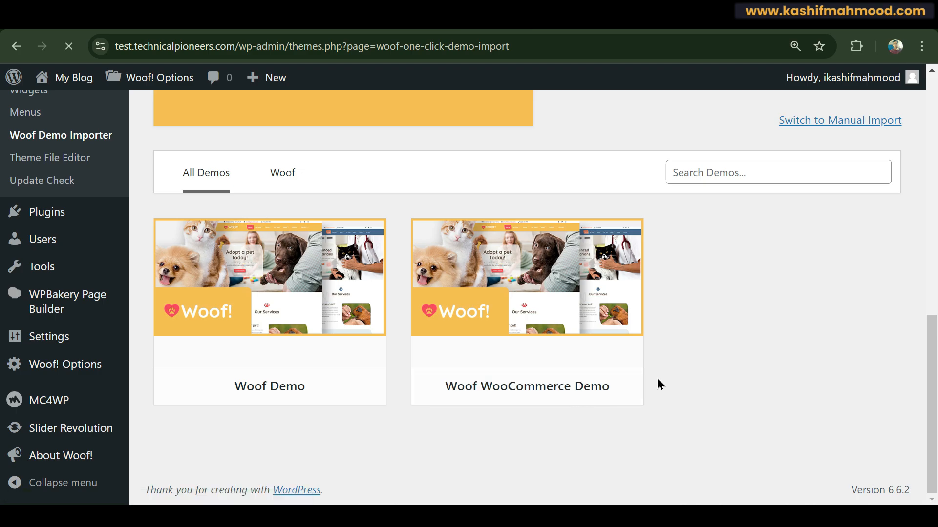
Include the recommended WPForms, All in One SEO and MonsterInsights plugins and start the demo import.
scroll(672, 295, "down", 8)
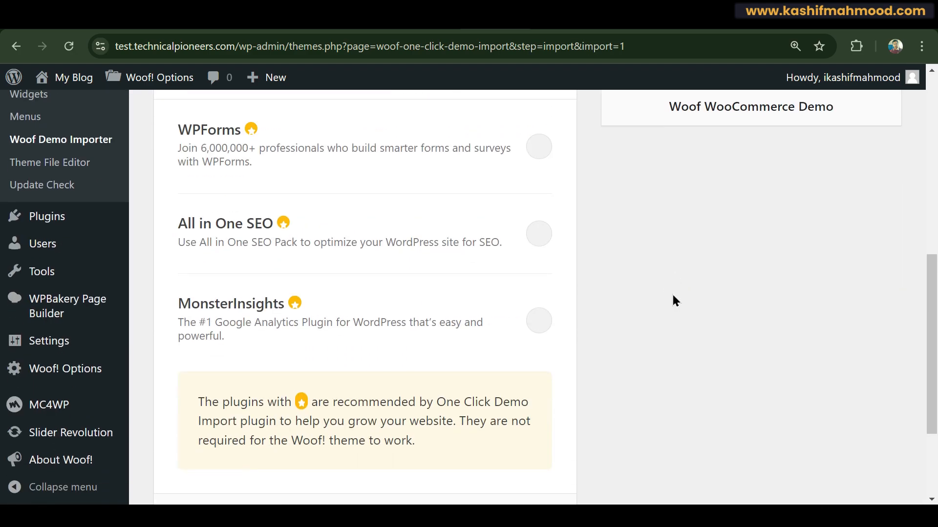
left_click(543, 151)
left_click(539, 241)
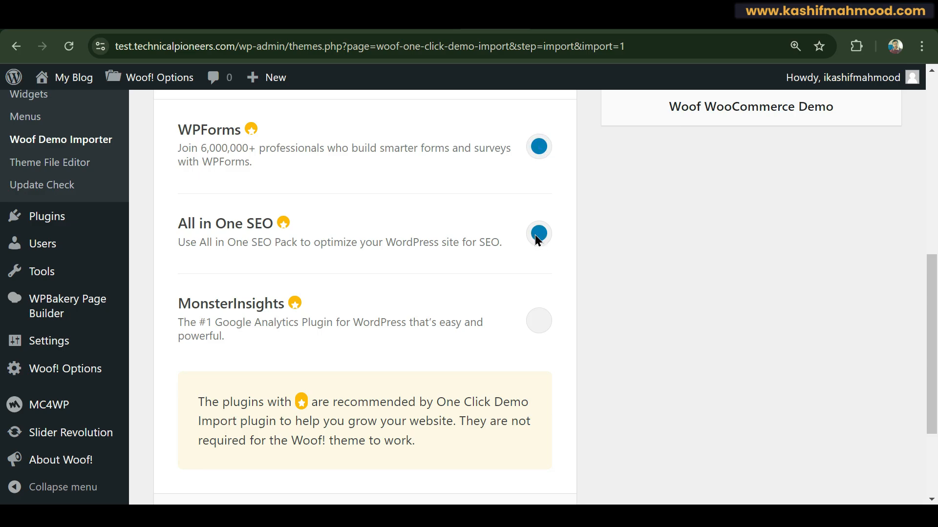
left_click(540, 318)
scroll(399, 288, "down", 3)
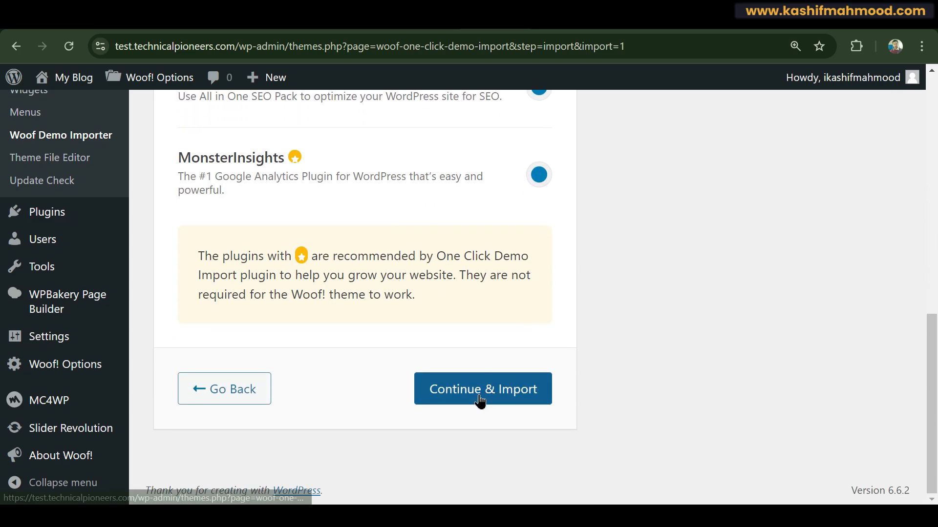
left_click(481, 401)
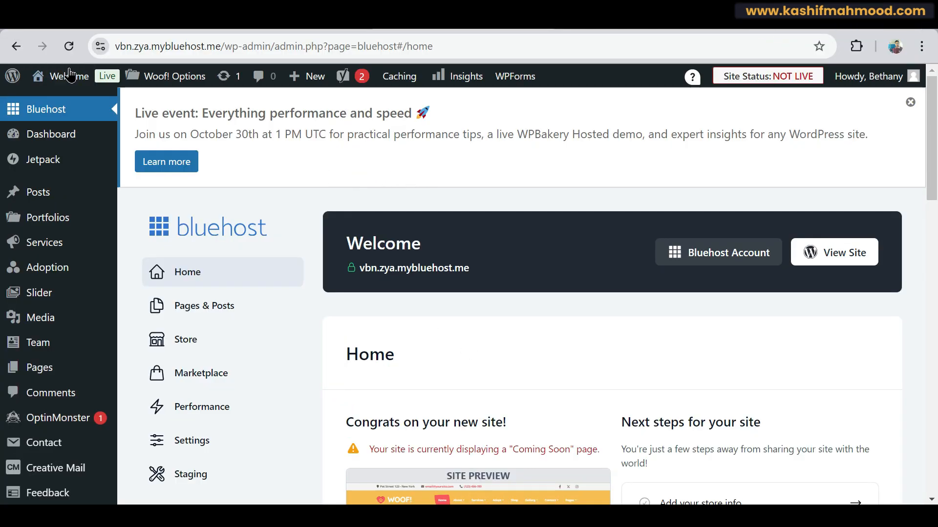
Visit the site's front page and look through its imported demo sections down to the footer and back.
mouse_move(70, 76)
left_click(62, 98)
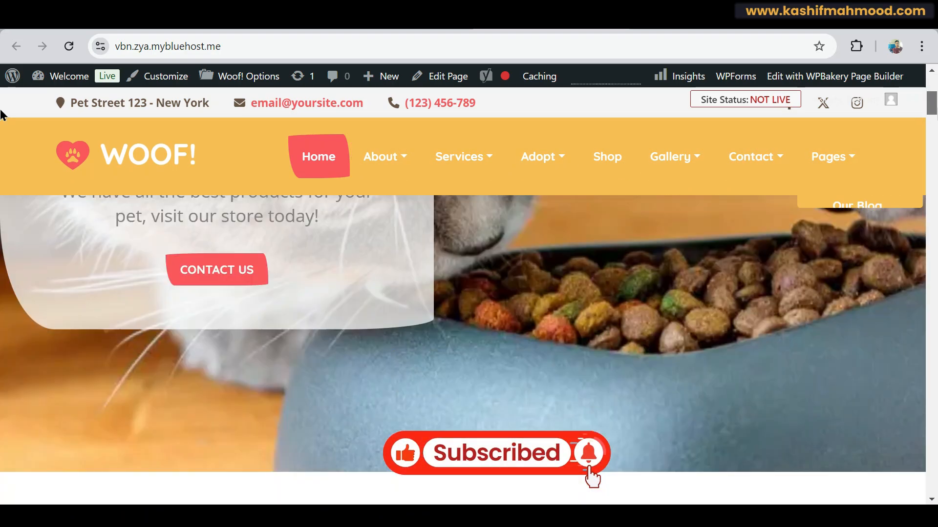
scroll(0, 116, "down", 15)
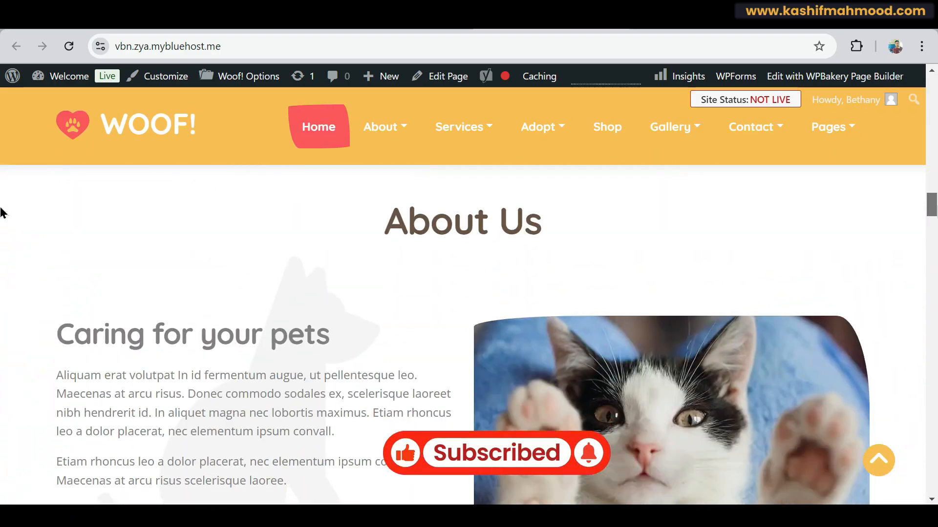
scroll(1, 214, "down", 15)
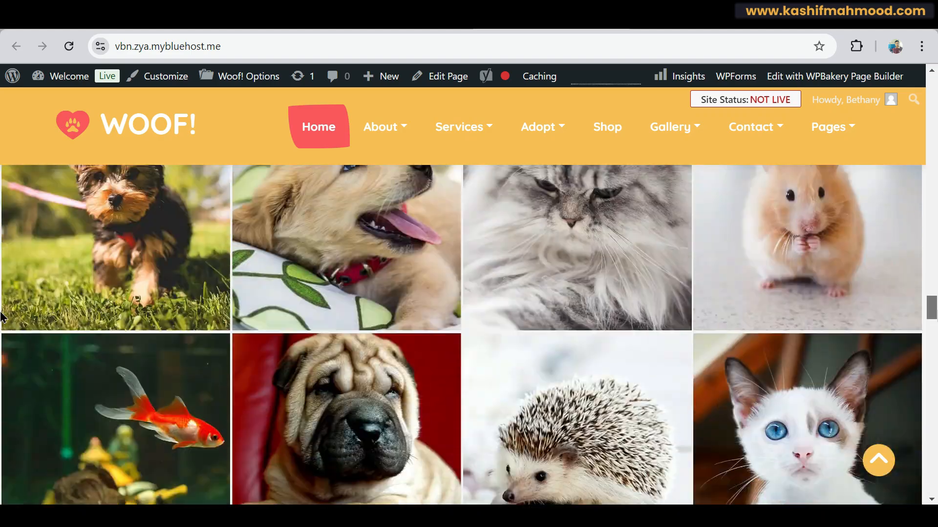
scroll(1, 317, "down", 15)
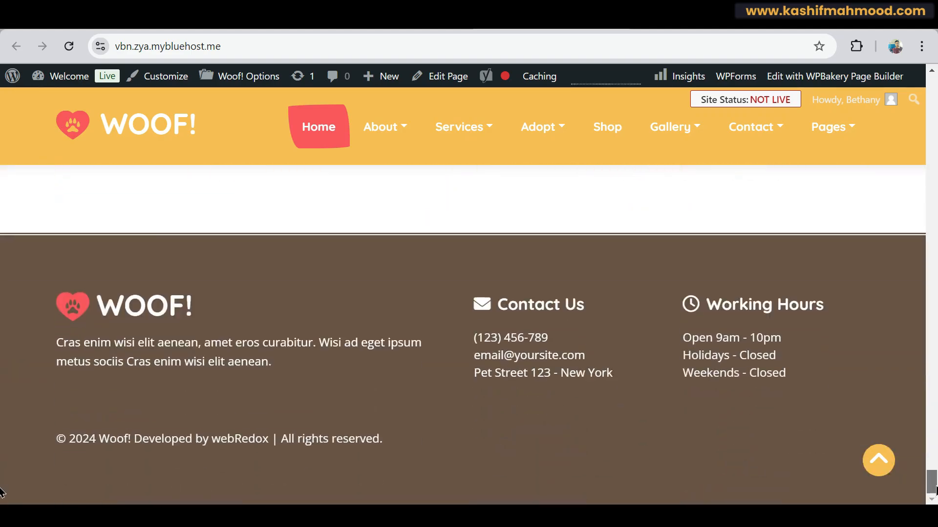
scroll(1, 491, "up", 20)
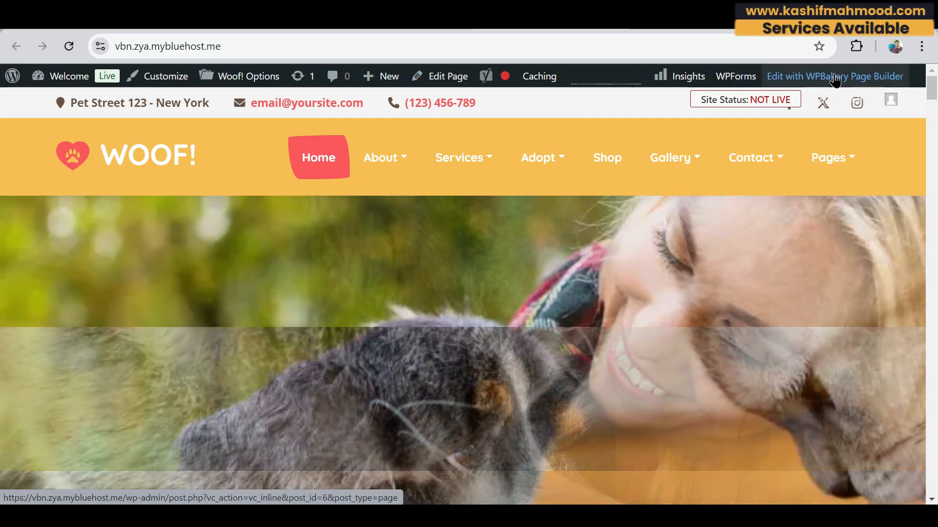
Open the home page in WPBakery Page Builder, dismiss the What's new notice and go to the Our Services section.
left_click(835, 78)
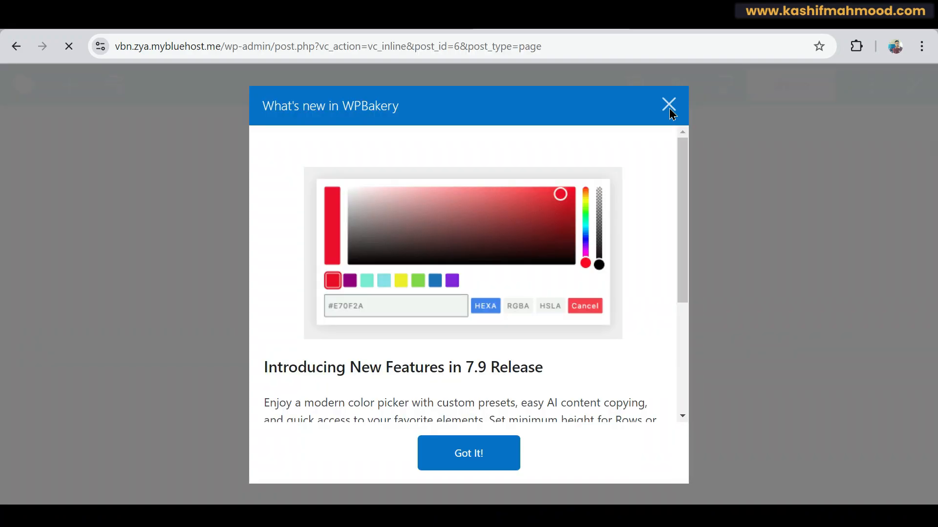
left_click(669, 107)
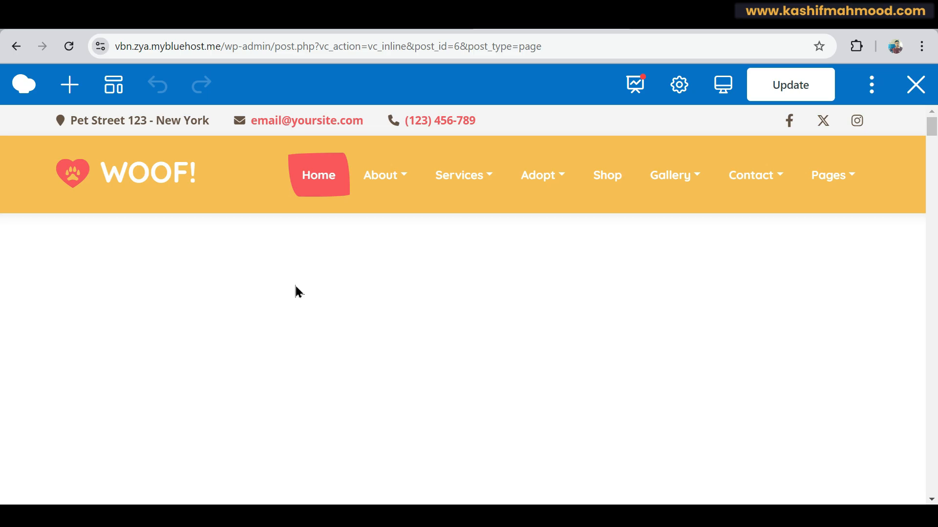
scroll(298, 292, "down", 1)
scroll(297, 292, "up", 2)
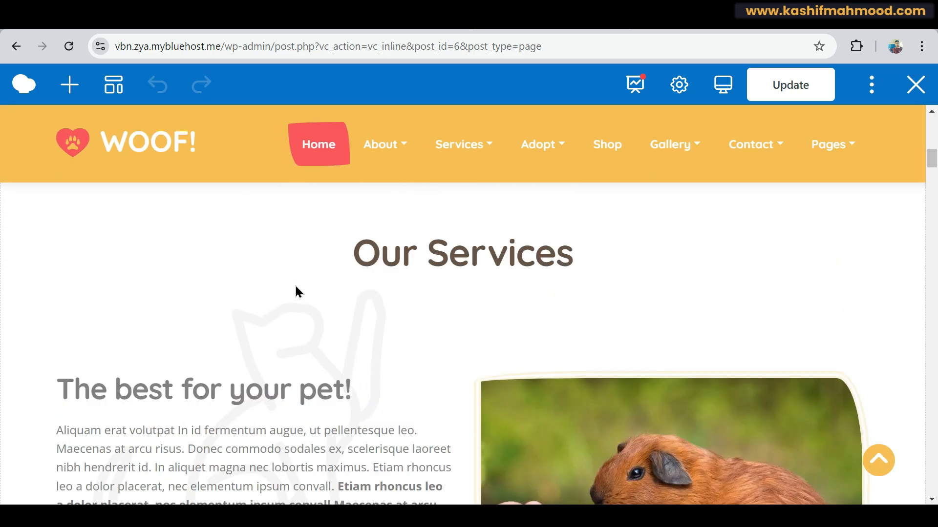
Change the title text of the Our Services heading to "What we do", save it and minimize its settings.
left_click(464, 280)
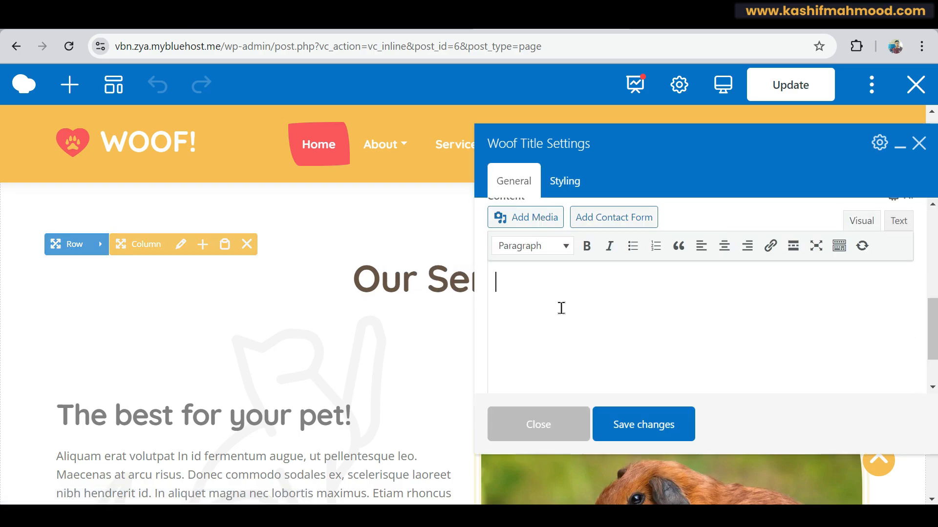
scroll(547, 322, "down", 1)
left_click_drag(557, 298, 459, 308)
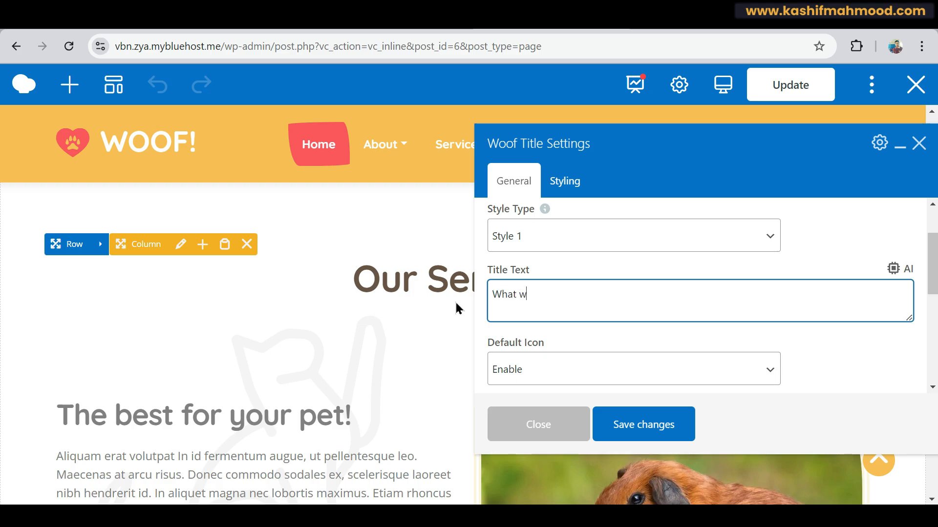
type("What we do")
left_click(679, 440)
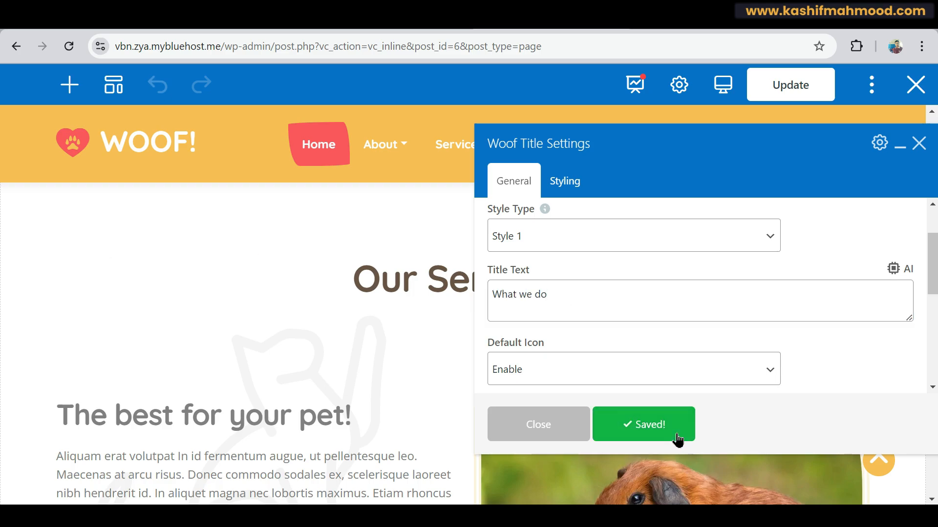
left_click(901, 148)
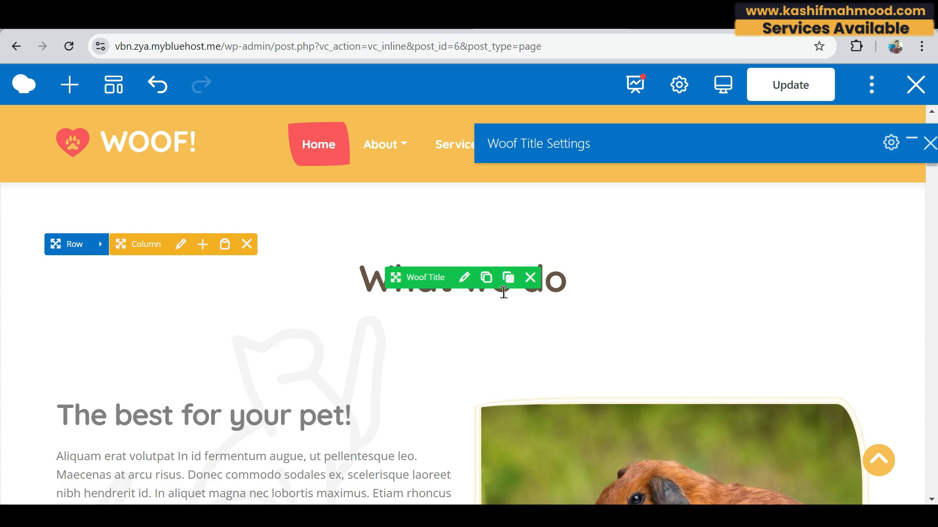
Inspect the Woof Text settings of the paragraph under "The best for your pet!" and close them without changes.
scroll(455, 350, "down", 3)
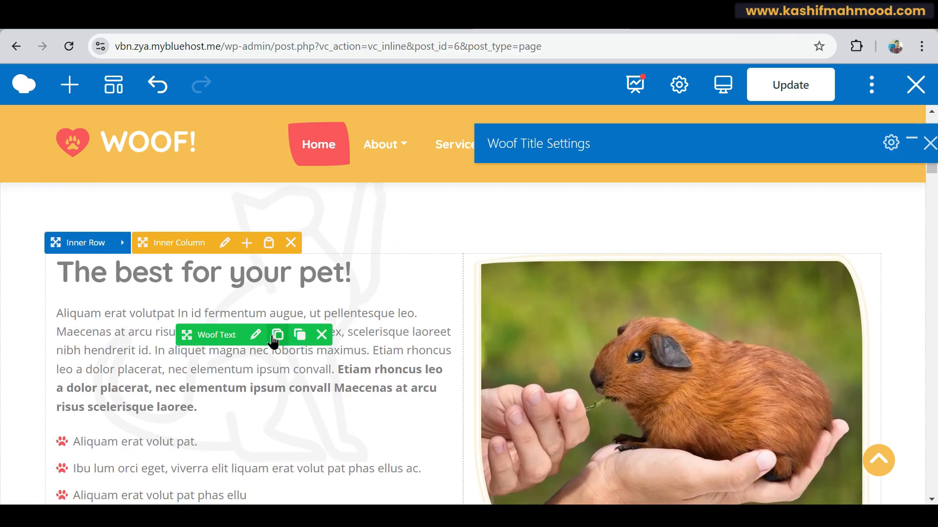
left_click(256, 335)
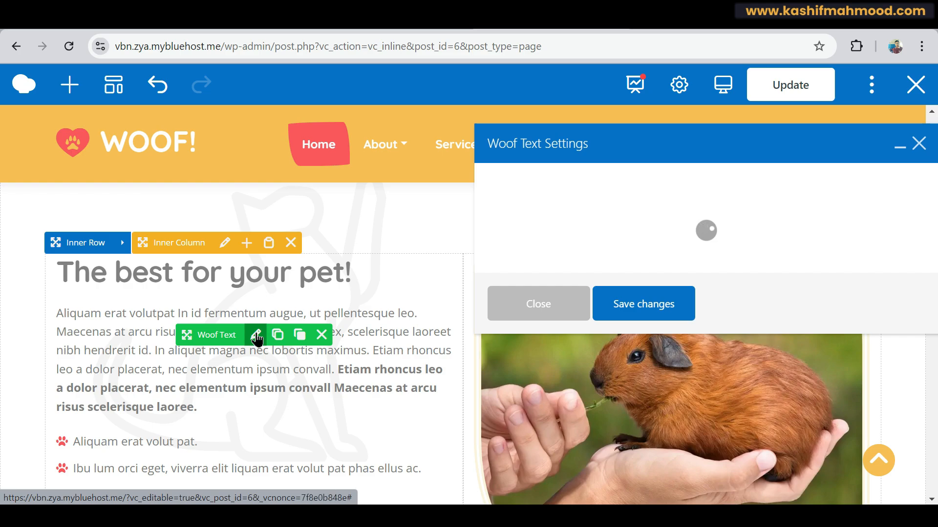
scroll(628, 313, "up", 3)
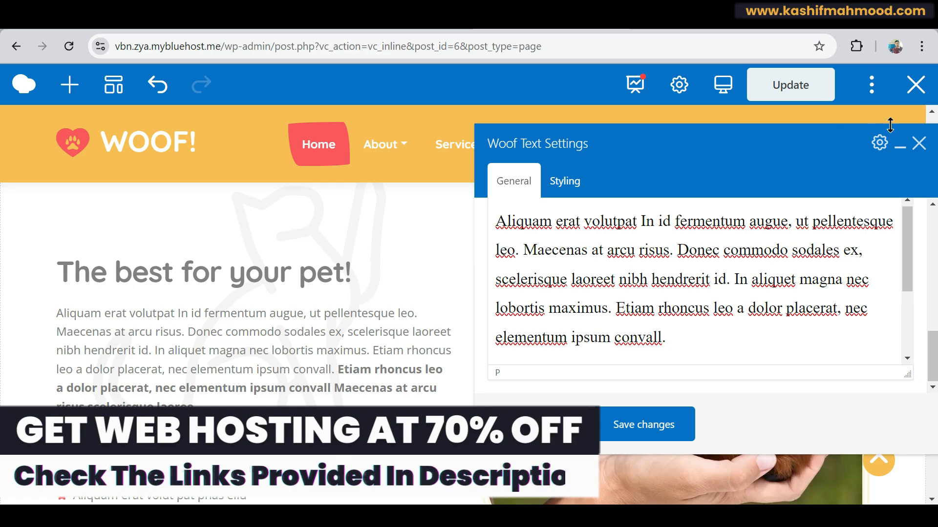
left_click(919, 144)
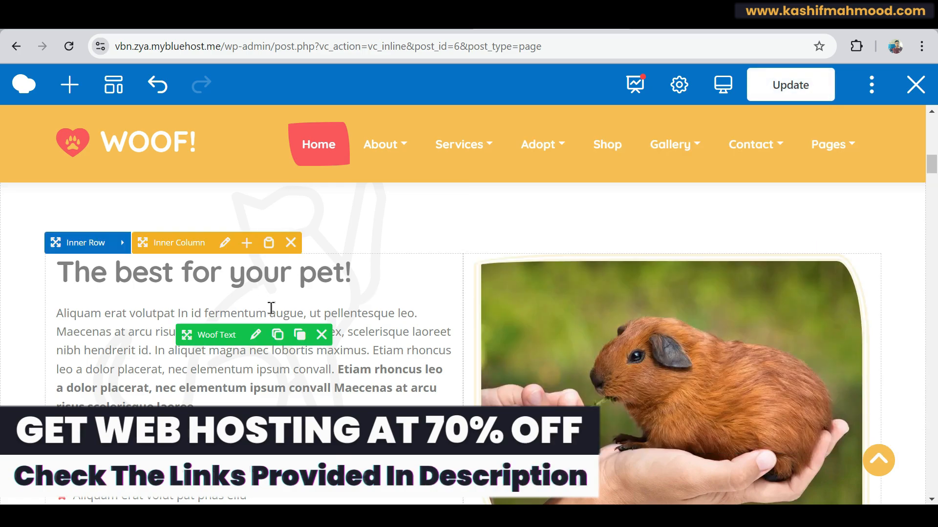
Examine the image upload option in the guinea pig picture's Woof Image settings, and go on to the services carousel.
left_click(678, 407)
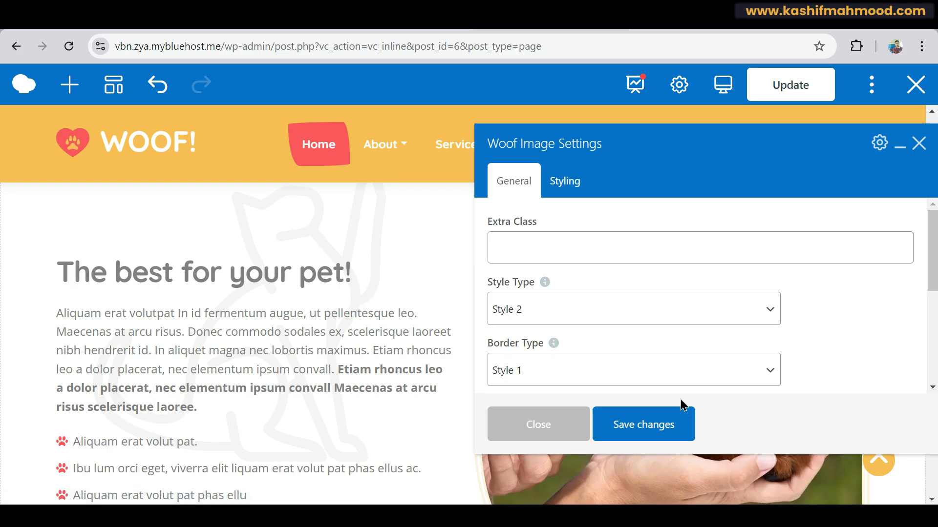
scroll(687, 341, "down", 2)
scroll(687, 341, "down", 3)
scroll(495, 269, "up", 1)
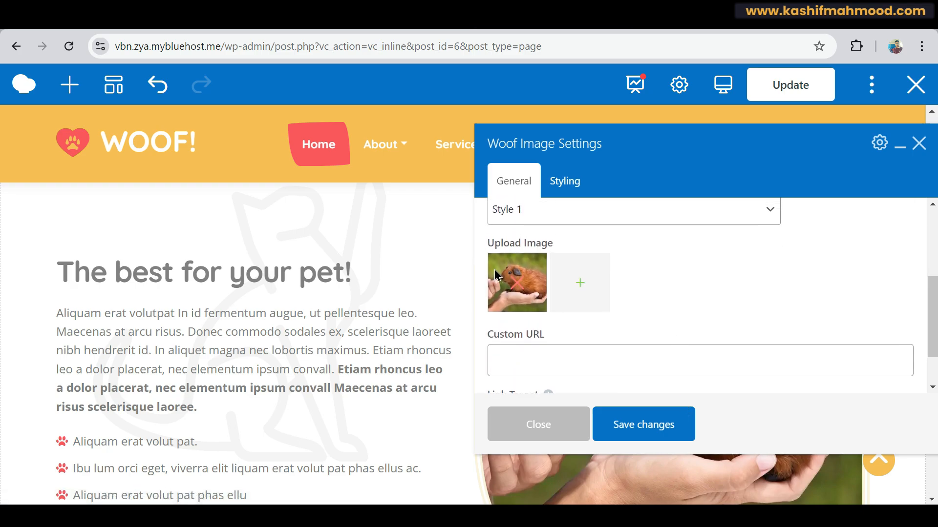
left_click(575, 292)
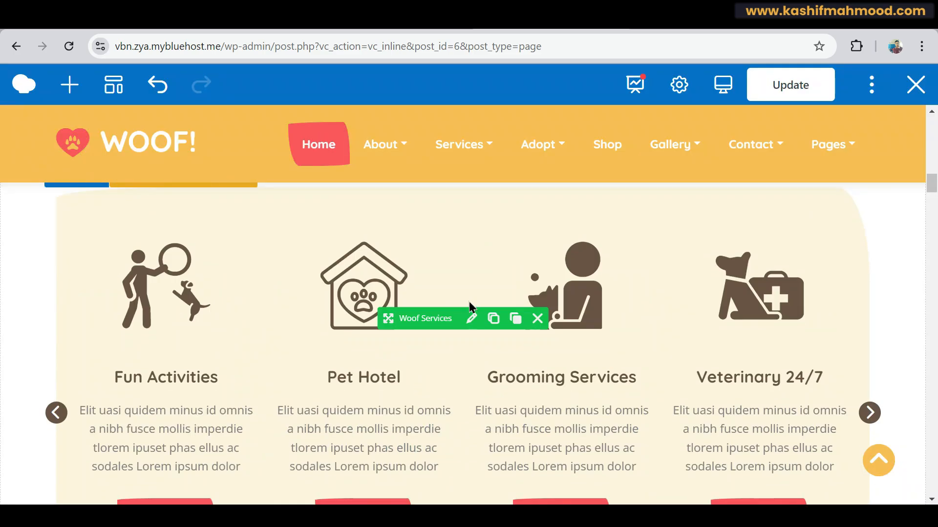
scroll(469, 301, "down", 1)
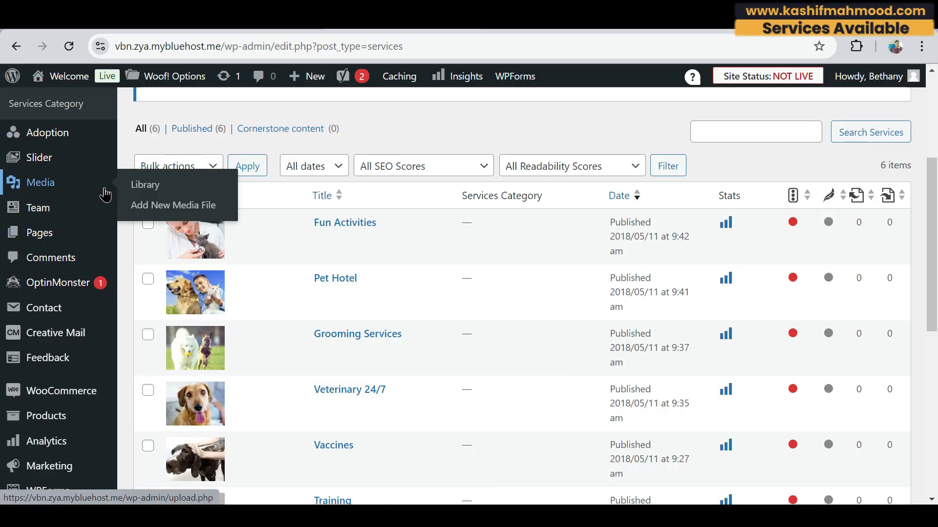
Look over the Services list in the WordPress admin and open the Fun Activities service for editing.
scroll(104, 184, "up", 3)
scroll(44, 224, "up", 1)
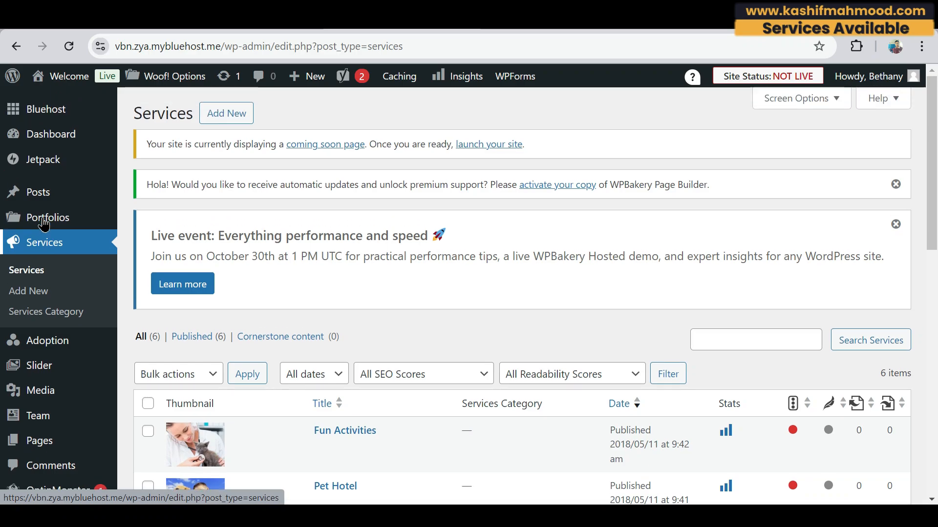
scroll(342, 307, "down", 3)
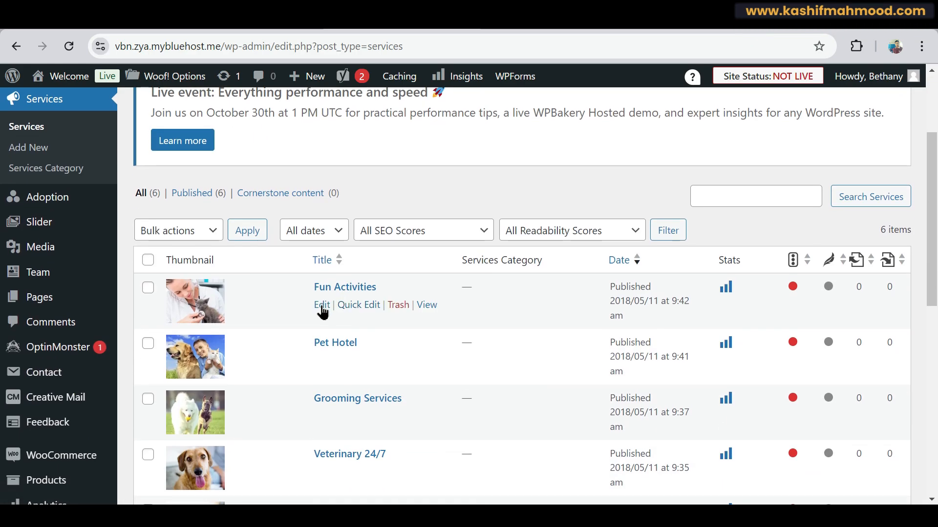
left_click(322, 305)
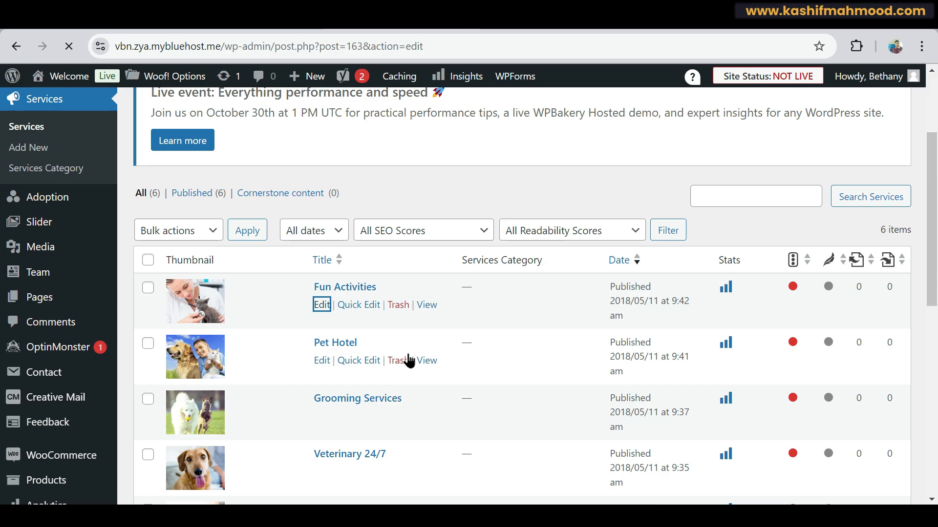
Examine the Fun Activities edit page, including its SEO sections, featured image and the icon class field in Services Options.
scroll(243, 209, "down", 4)
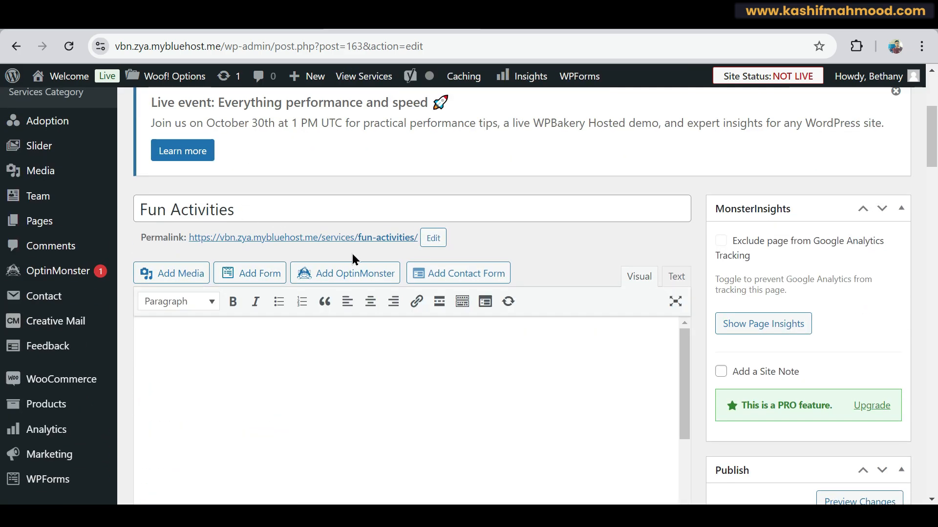
scroll(272, 278, "down", 3)
scroll(272, 278, "down", 10)
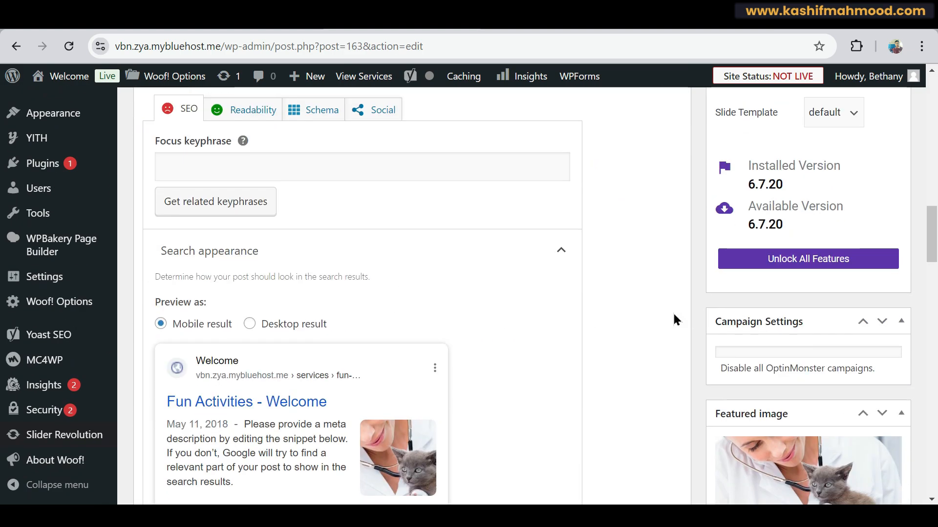
scroll(828, 352, "down", 4)
scroll(562, 282, "down", 10)
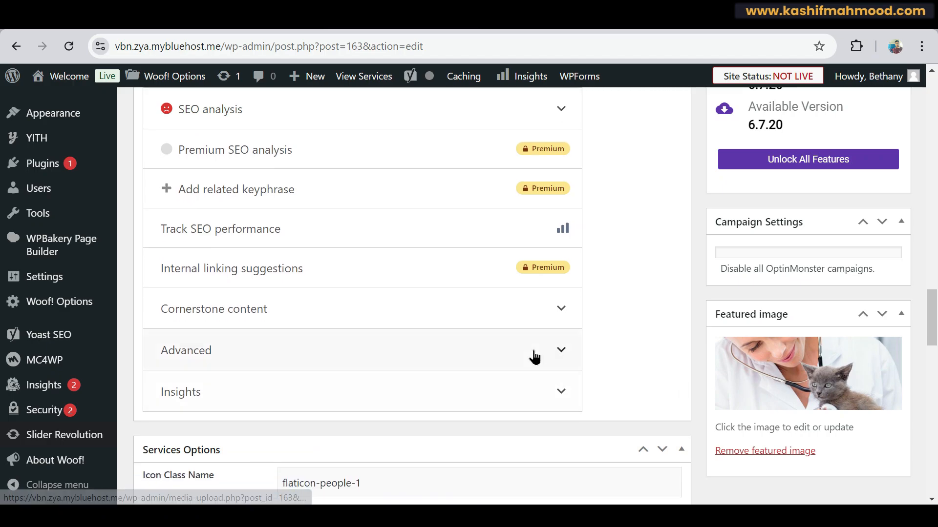
left_click(383, 269)
left_click(275, 323)
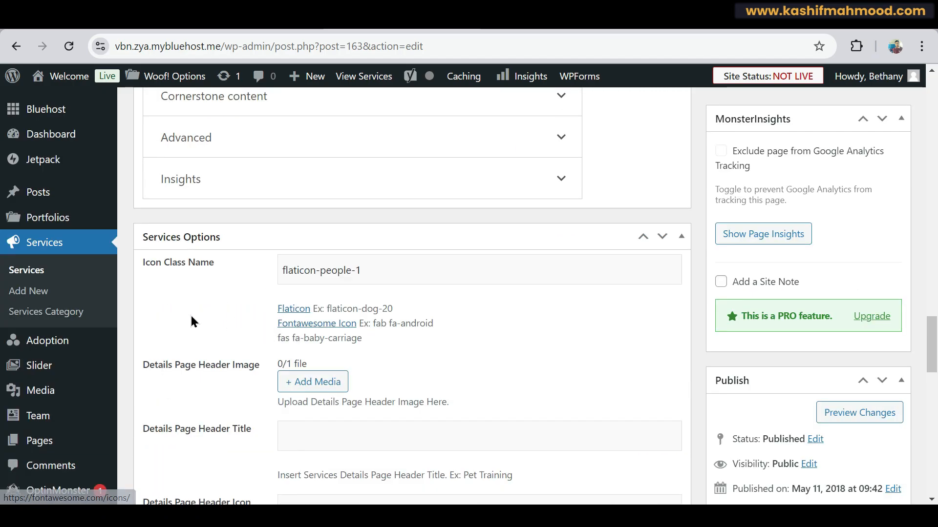
scroll(192, 322, "up", 8)
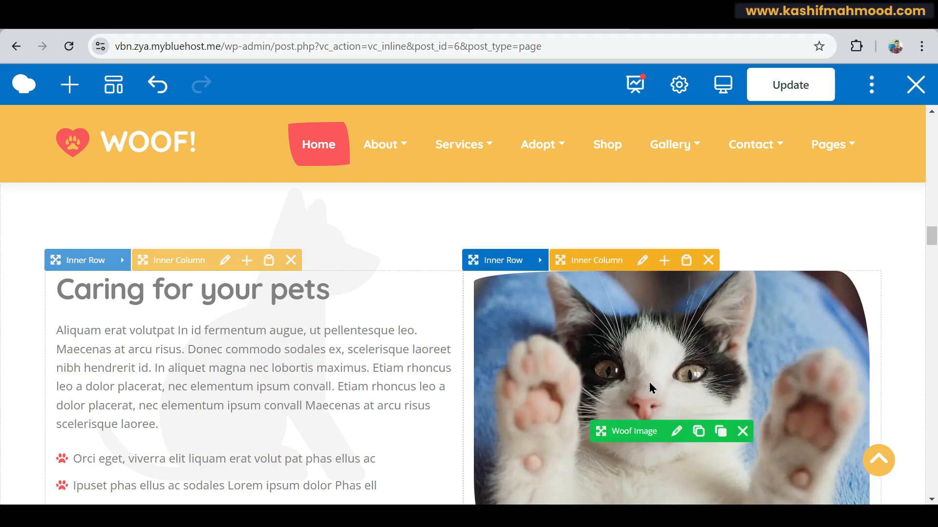
Inspect the data title, data number and icon name of the Professionals counter in the page builder and close its settings.
scroll(650, 388, "down", 10)
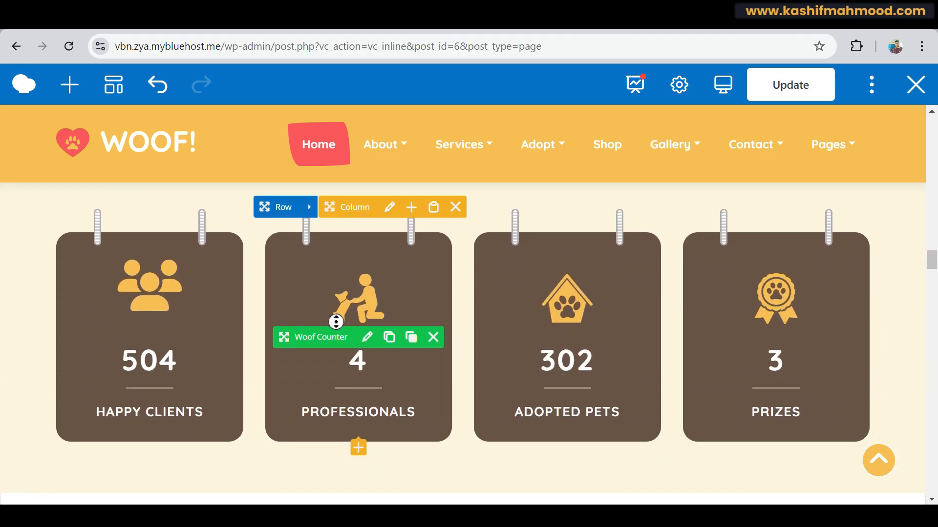
left_click(369, 339)
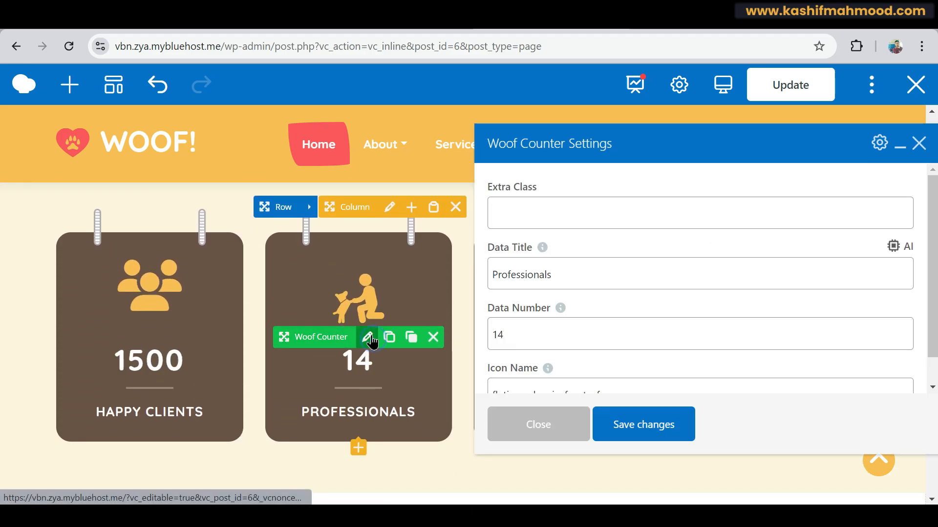
scroll(564, 264, "down", 1)
double_click(547, 244)
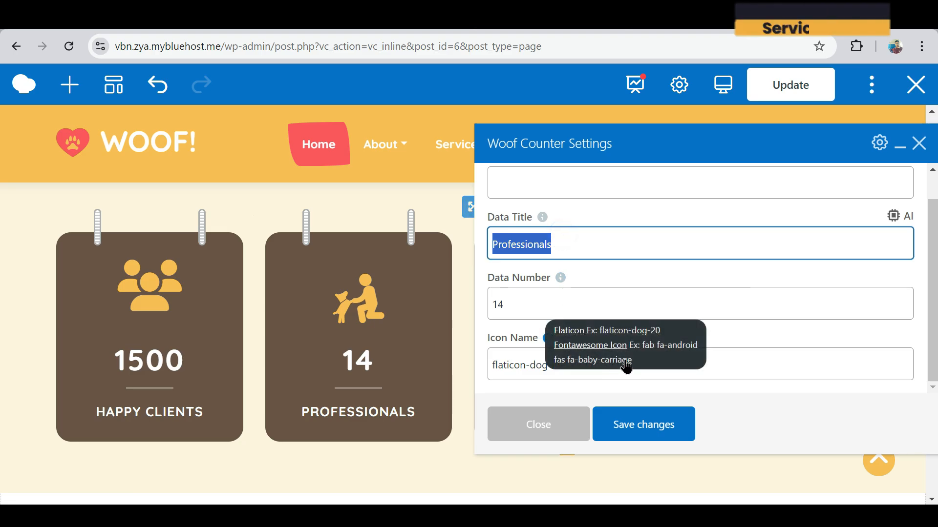
left_click_drag(525, 300, 491, 304)
left_click_drag(569, 248, 488, 254)
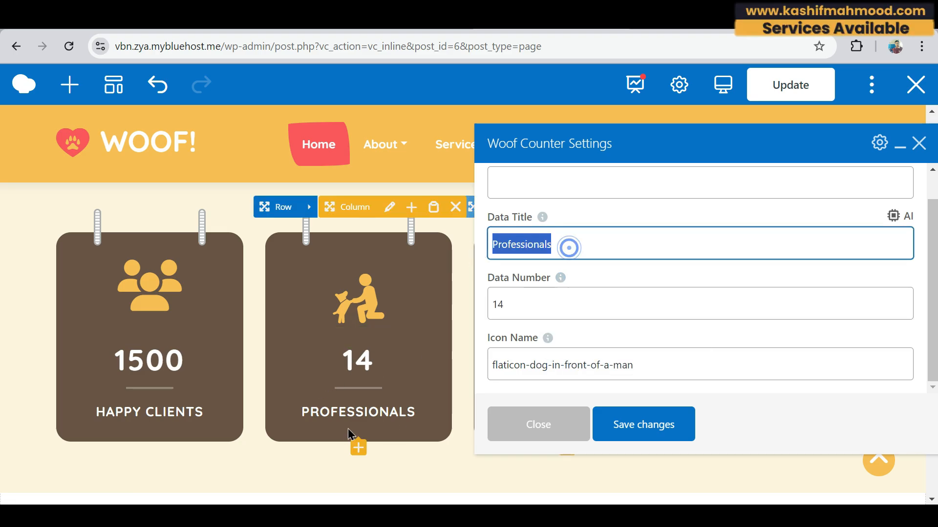
left_click_drag(644, 367, 486, 369)
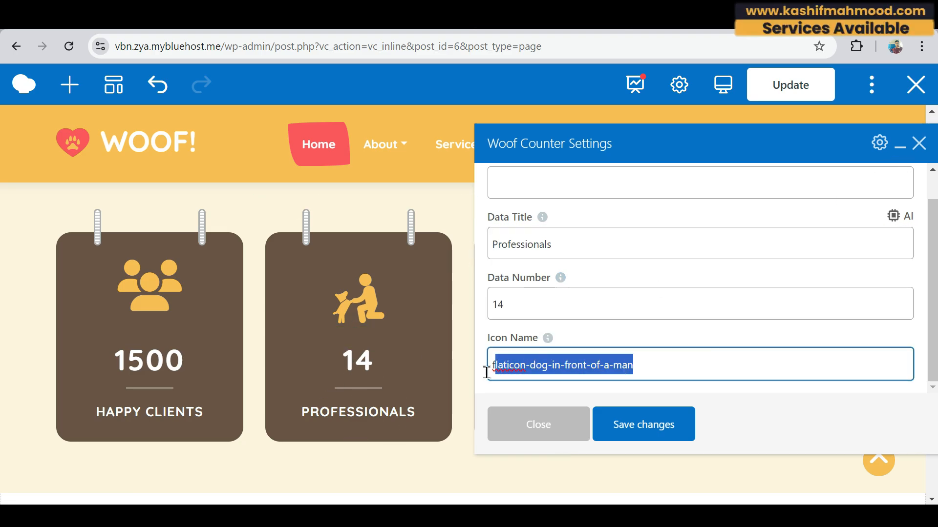
left_click(913, 145)
Inspect the title, designation, content and image fields of a client testimonial quote and close its settings.
scroll(429, 341, "down", 5)
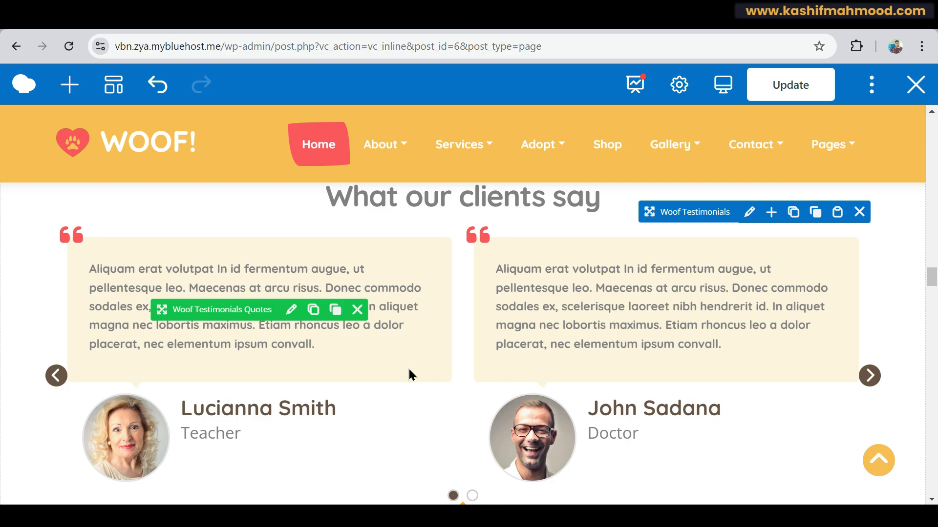
left_click(697, 310)
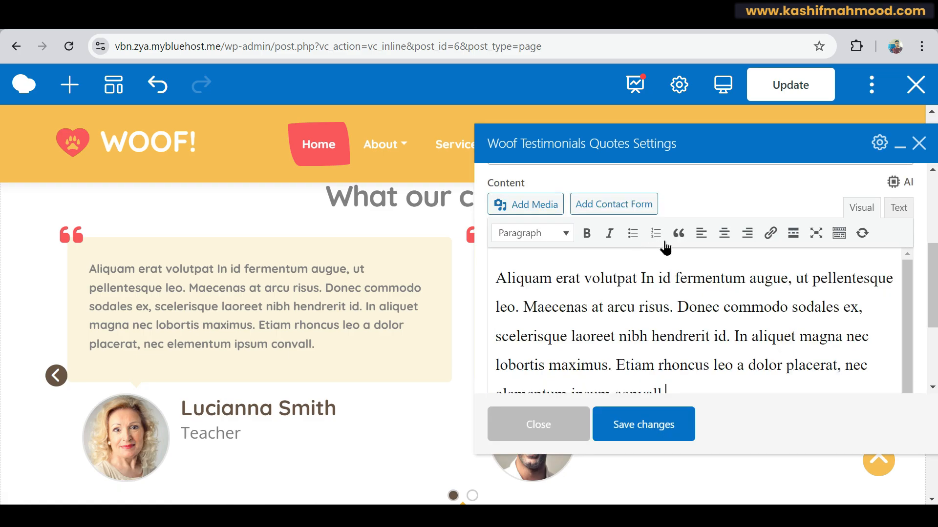
scroll(609, 247, "up", 4)
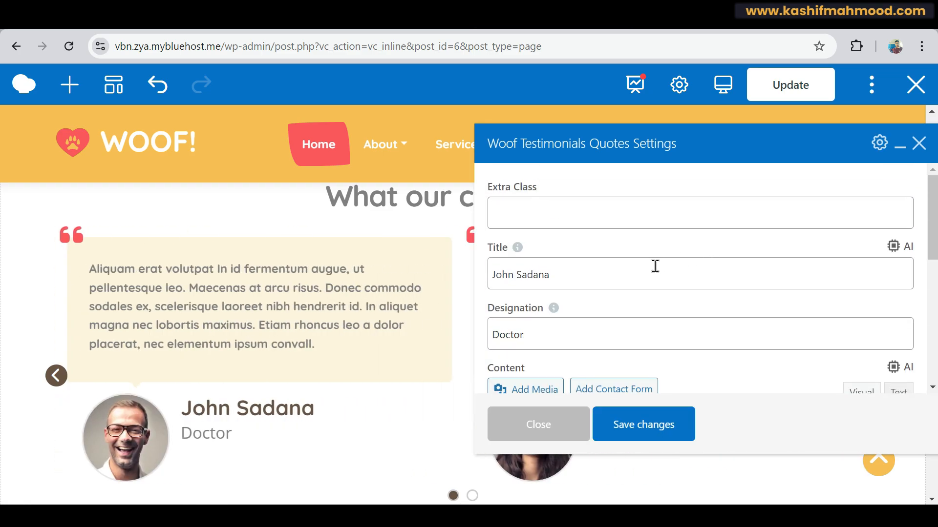
scroll(574, 337, "down", 6)
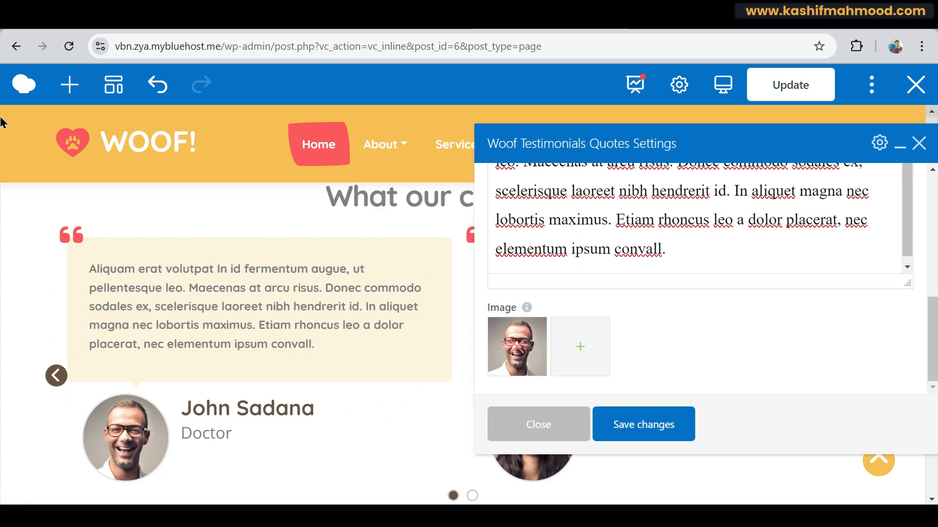
left_click(919, 143)
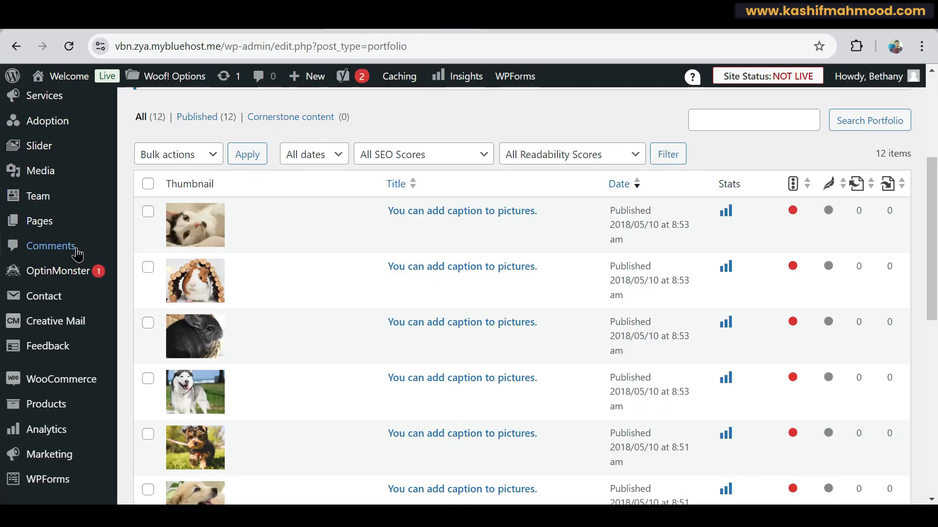
Review the home page's team carousel and look over the matching Team list in the WordPress admin.
scroll(77, 254, "up", 5)
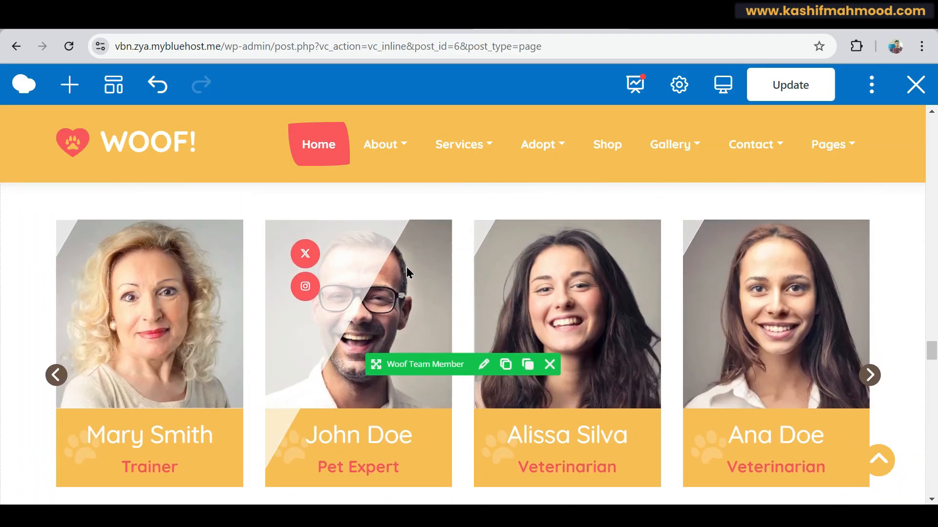
scroll(359, 293, "up", 2)
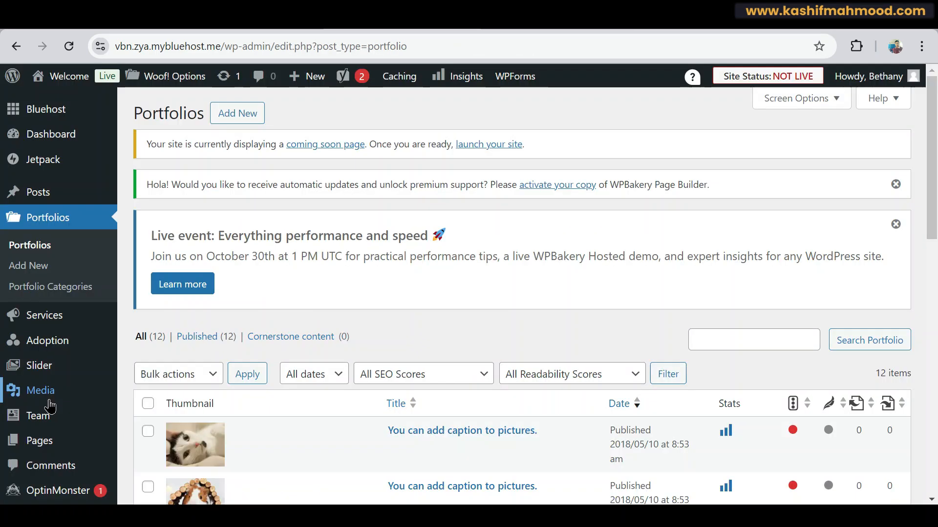
mouse_move(45, 419)
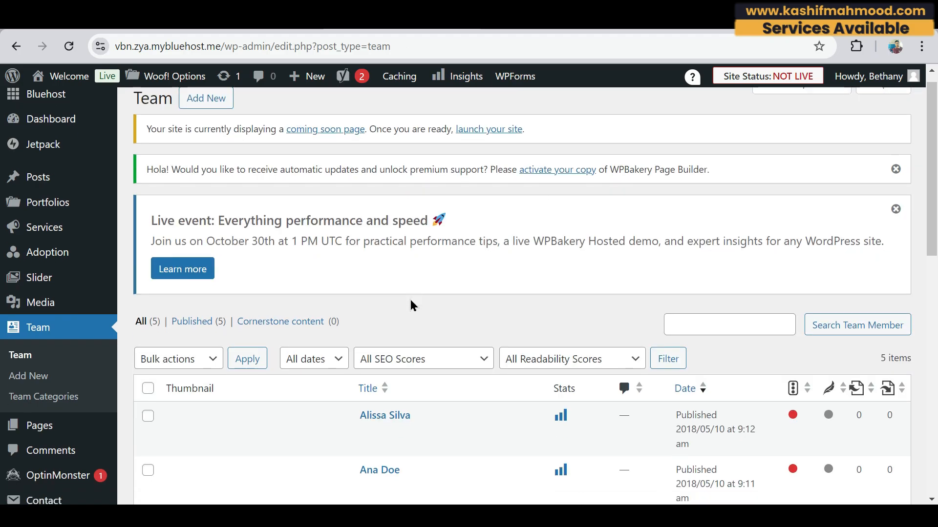
scroll(410, 306, "down", 5)
scroll(495, 207, "up", 3)
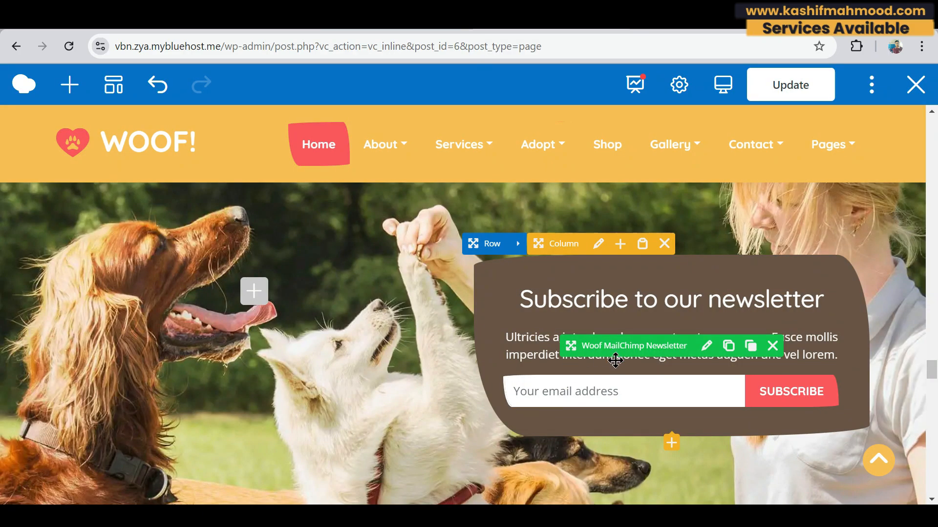
Inspect the background image and parallax options in the newsletter row's settings and close them.
scroll(489, 309, "down", 10)
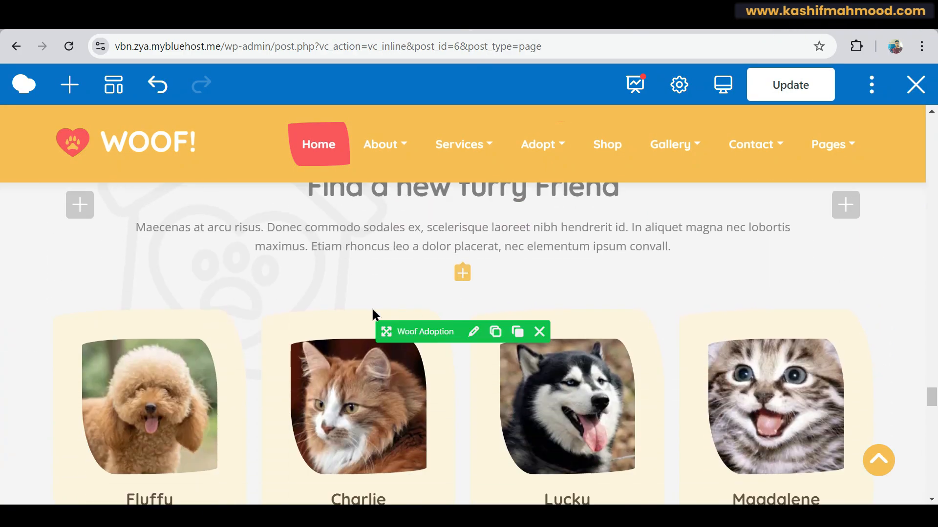
scroll(373, 309, "up", 10)
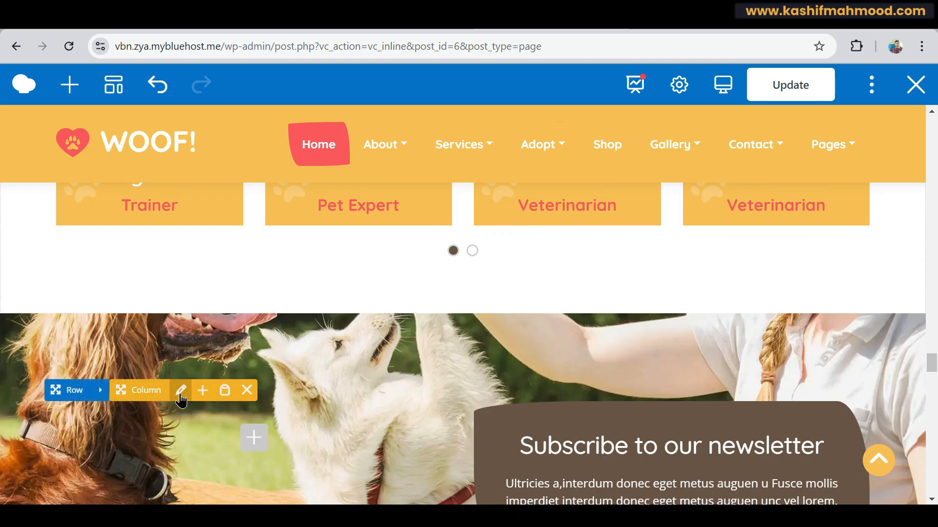
left_click(101, 394)
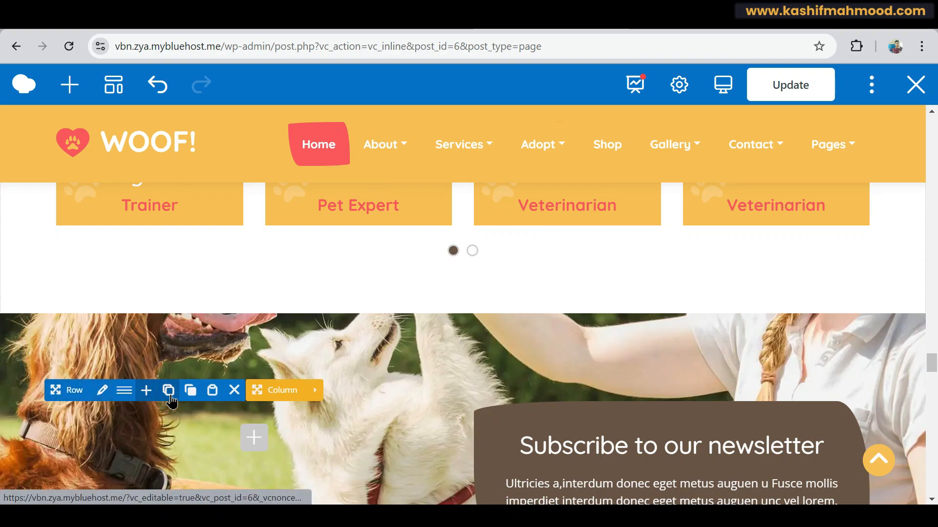
left_click(102, 390)
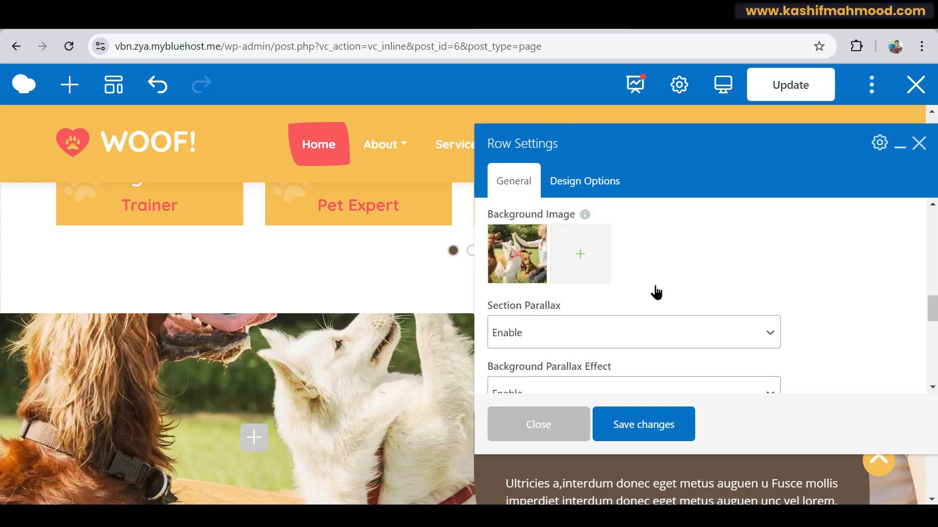
left_click(920, 144)
Review the Adopt a Pet cards on the home page and look over the Adoption list in the WordPress admin.
scroll(360, 372, "down", 8)
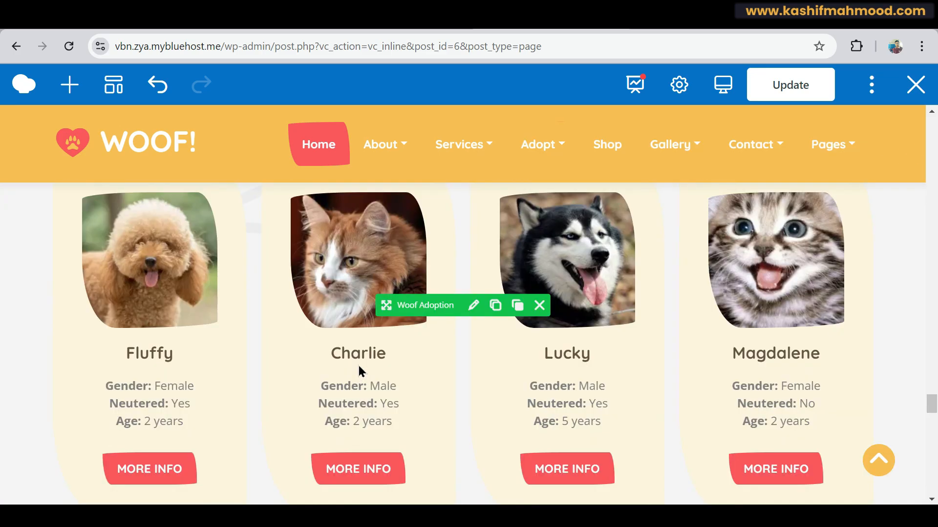
scroll(400, 384, "up", 6)
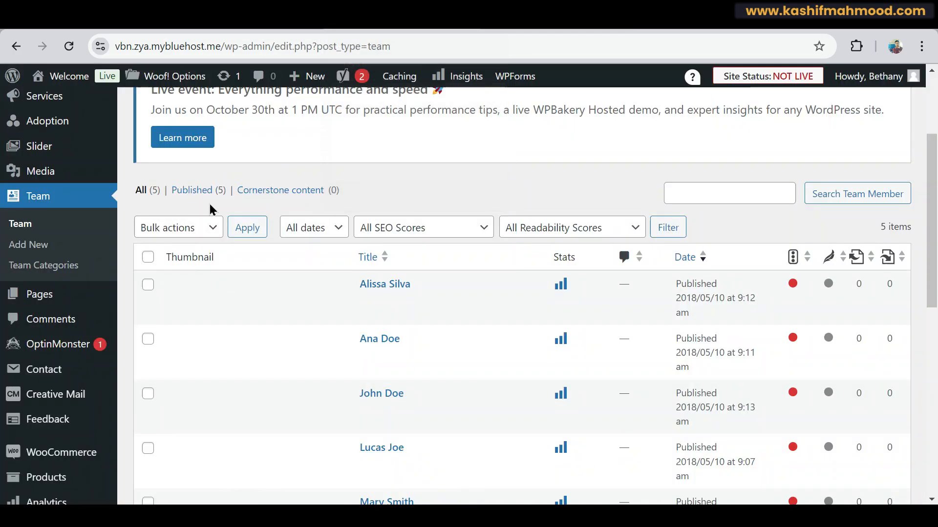
scroll(13, 421, "down", 2)
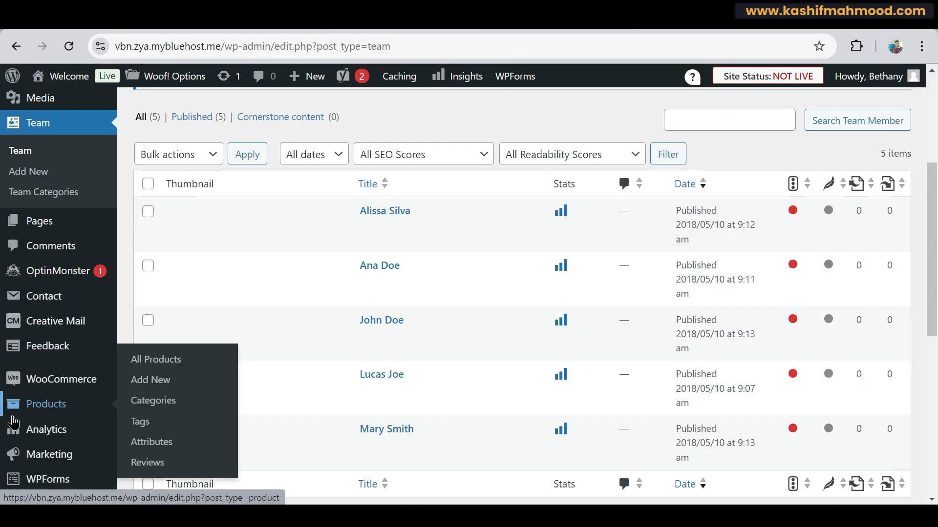
scroll(44, 351, "up", 5)
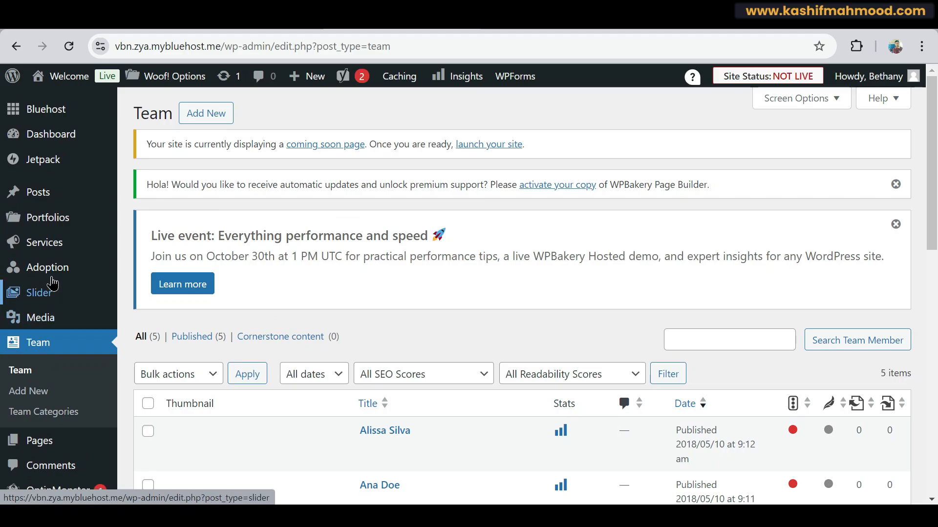
left_click(49, 272)
scroll(235, 397, "down", 5)
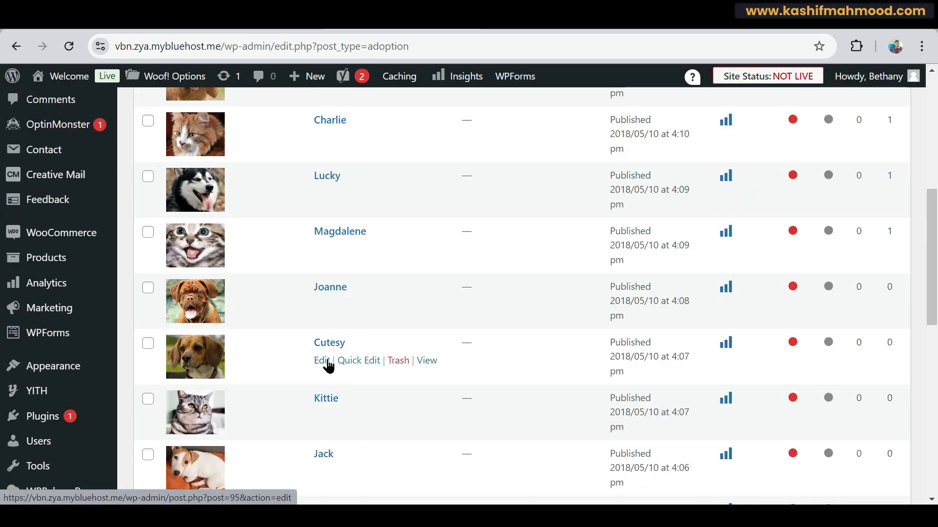
scroll(323, 362, "up", 5)
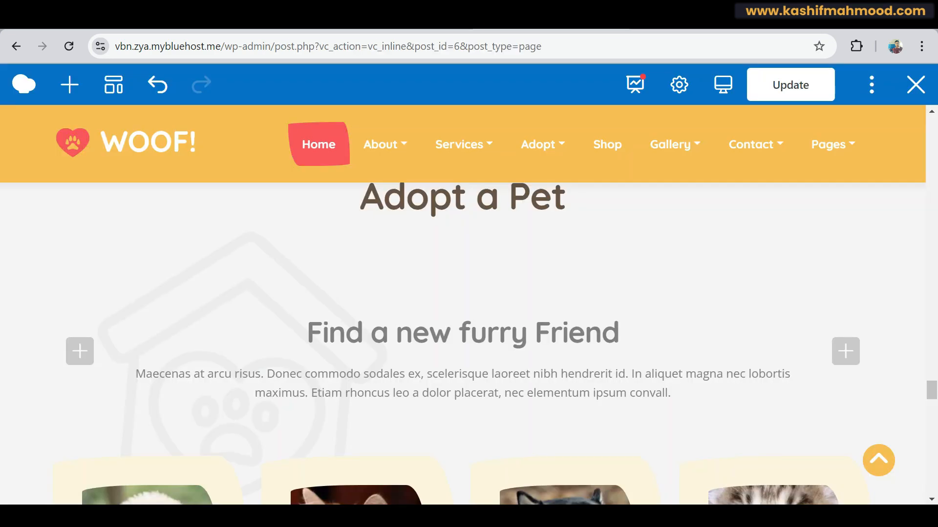
Open the settings of the "Send us a message!" contact form in the Contact Us section and check its Contact Form ID field.
scroll(416, 309, "down", 10)
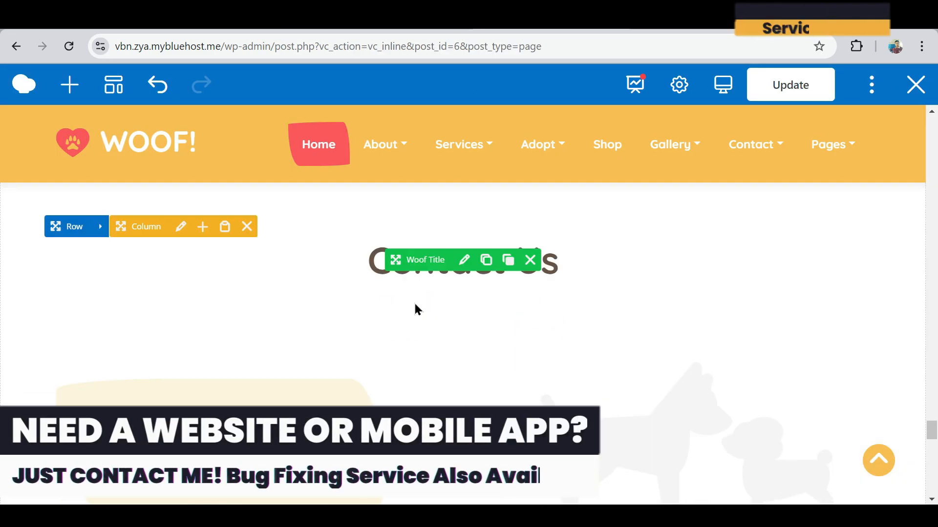
scroll(414, 303, "down", 5)
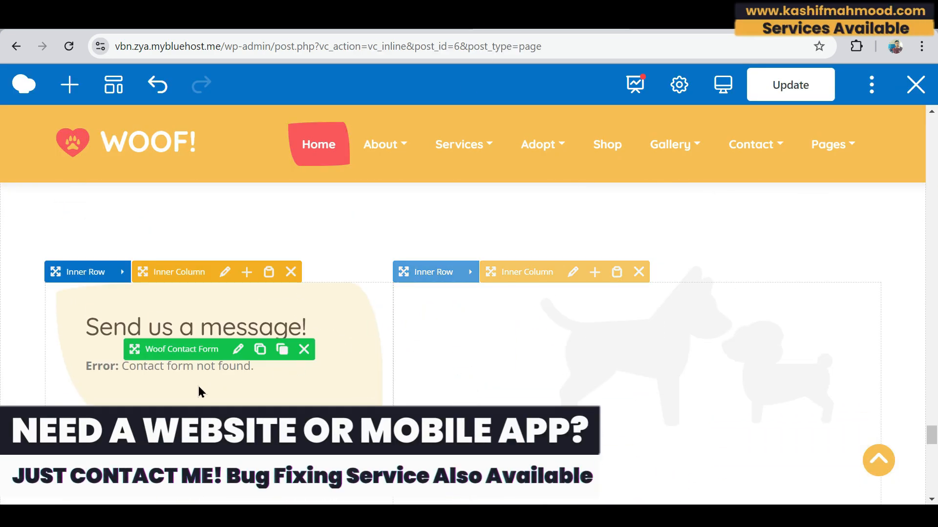
left_click(238, 349)
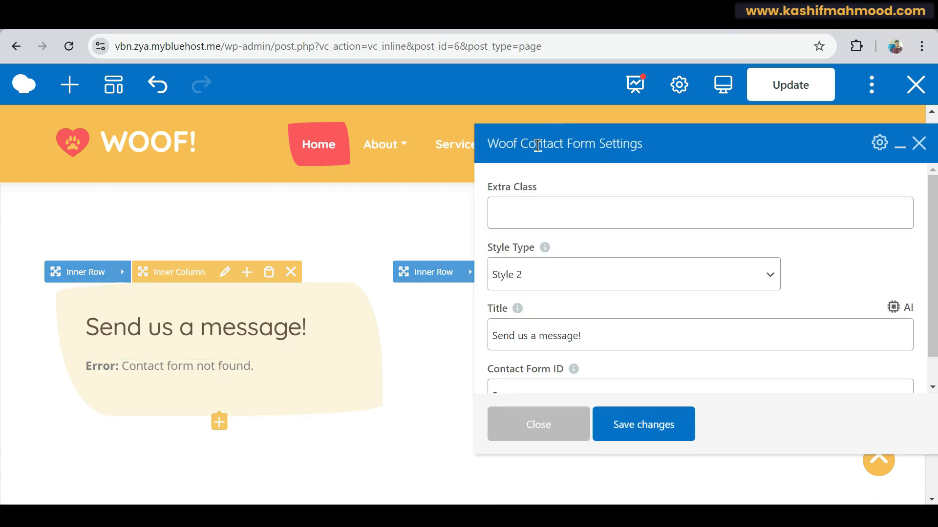
scroll(604, 362, "down", 1)
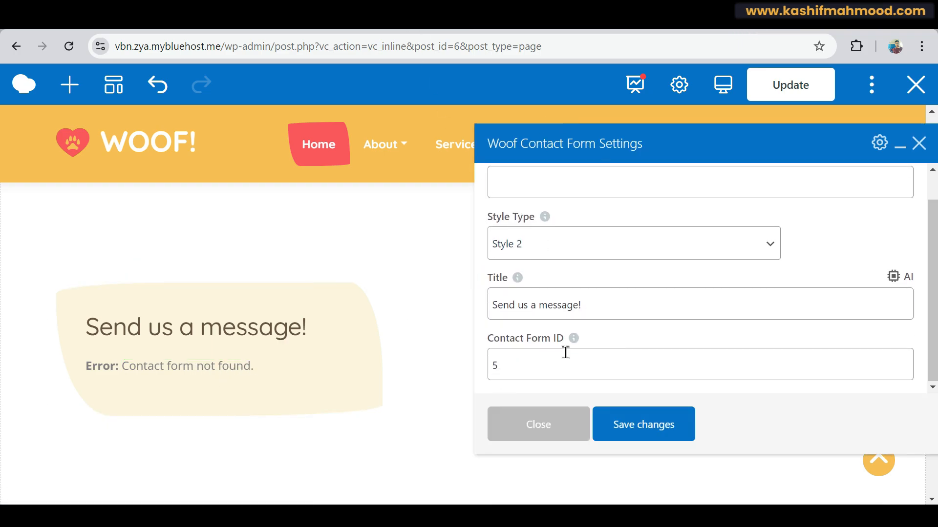
scroll(562, 351, "up", 1)
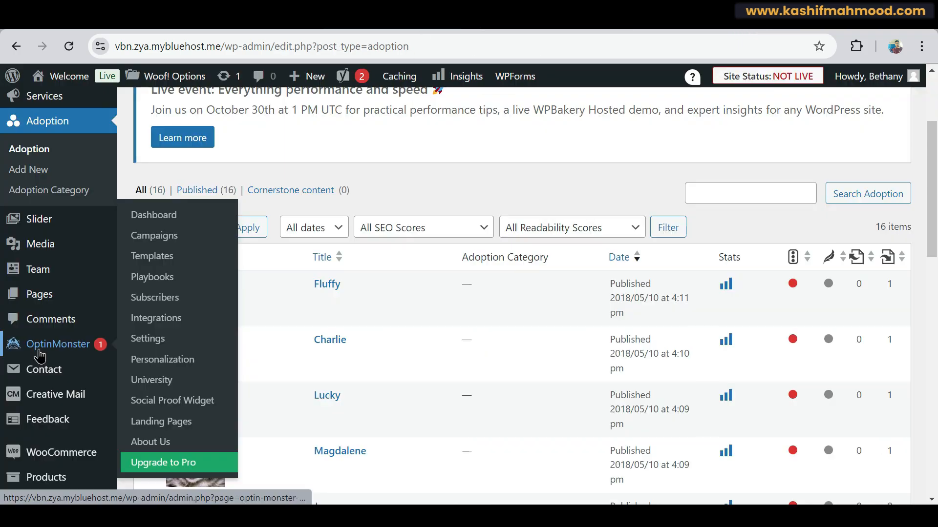
Open the Contact Forms list in the WordPress admin and find the shortcode ID of the second "Contact form 1".
mouse_move(47, 377)
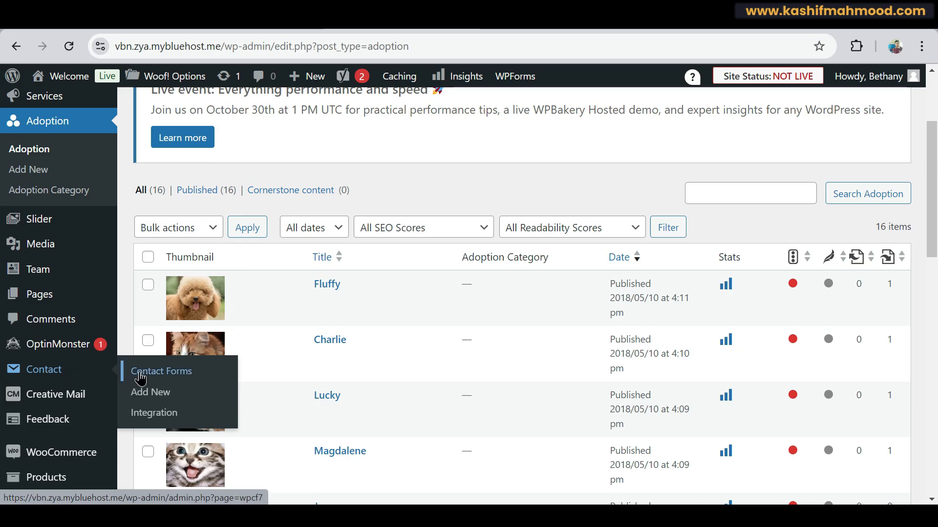
left_click(189, 379)
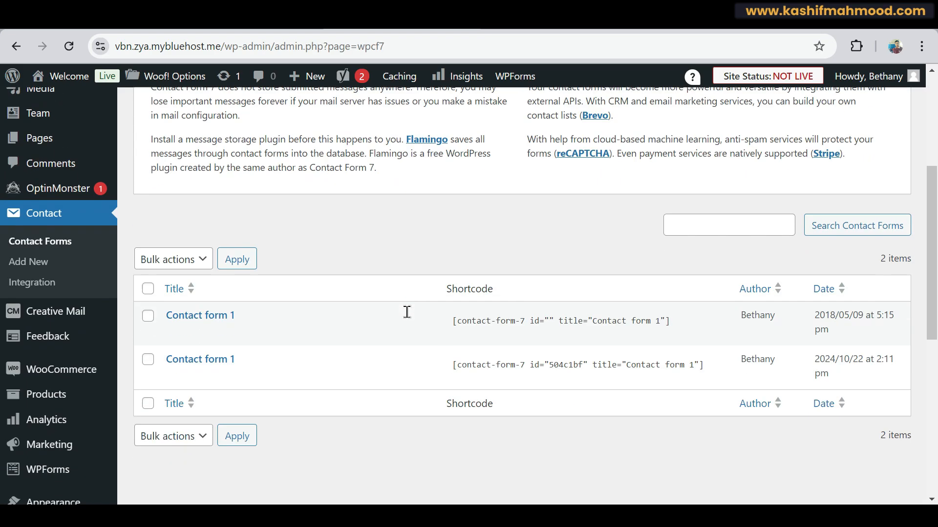
scroll(342, 283, "down", 2)
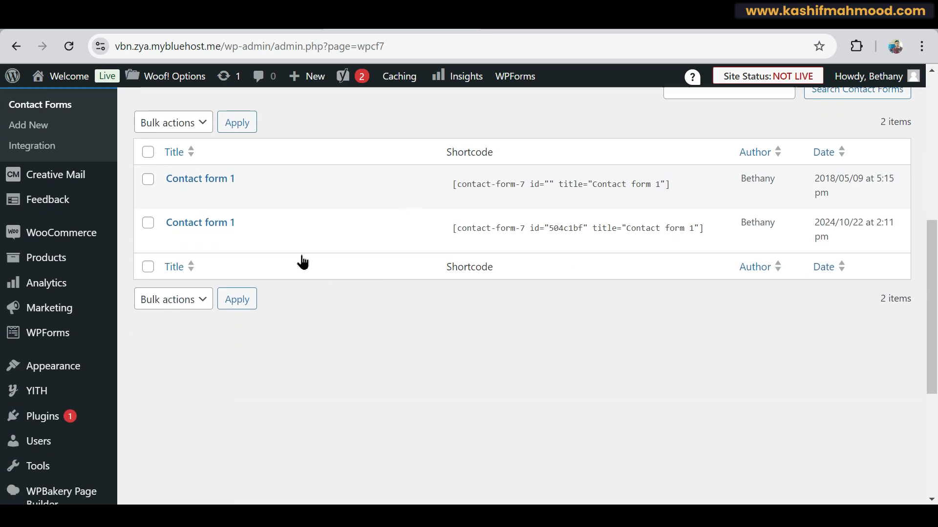
left_click(551, 235)
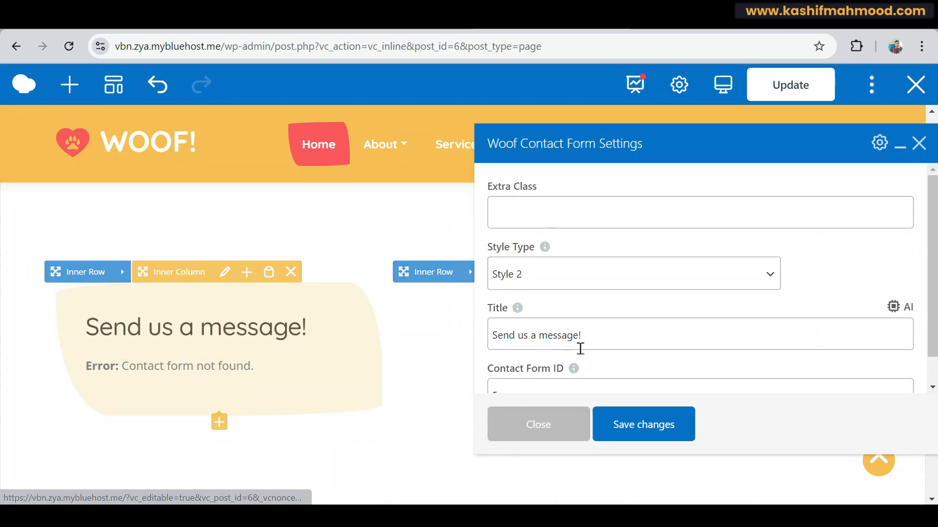
Set the Contact Form ID of the "Send us a message!" form to 504c1bf, save the changes and close the settings.
scroll(562, 357, "down", 1)
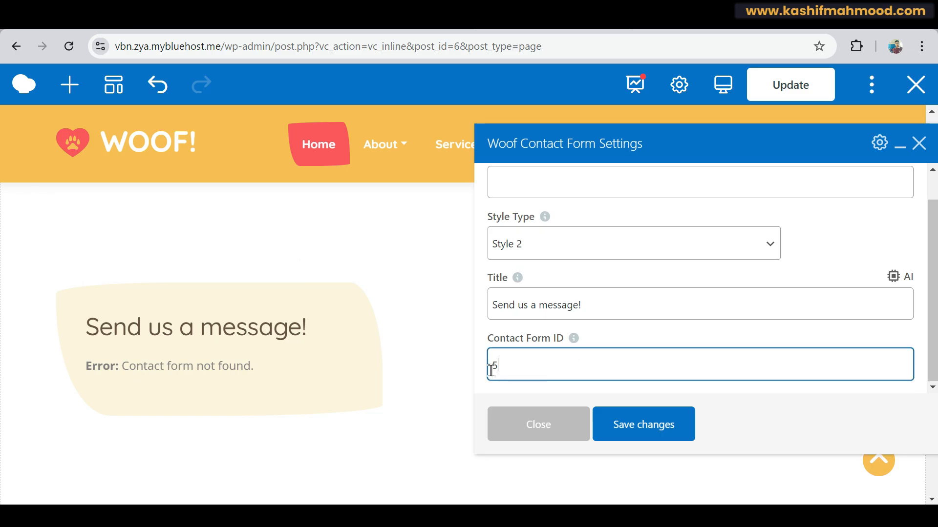
left_click_drag(549, 228, 581, 231)
left_click(635, 420)
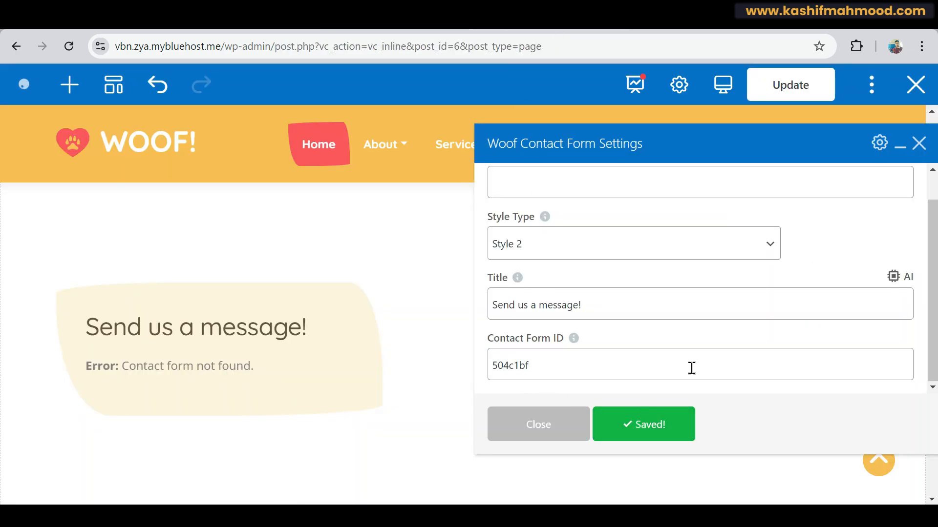
left_click(919, 145)
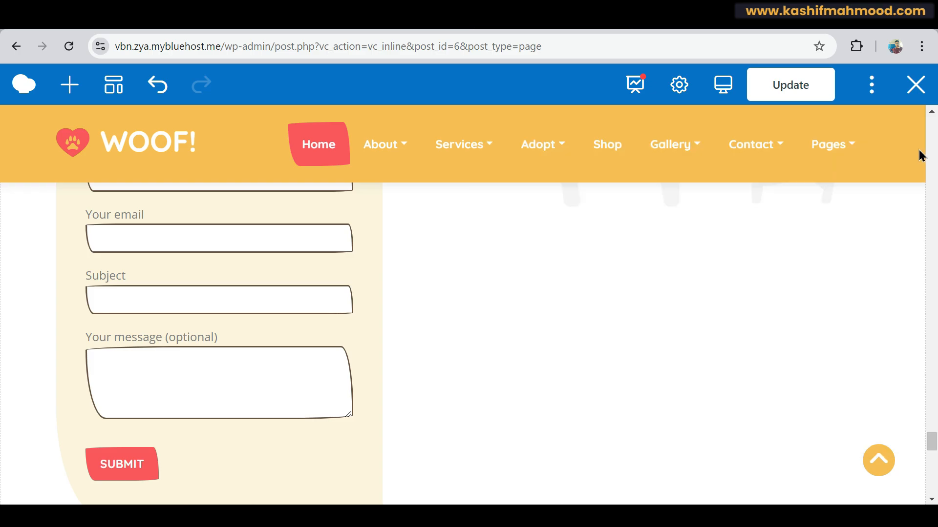
Open the Woof Contact Info settings of the "Send us a Message" box below the contact form and close them.
scroll(245, 352, "down", 7)
mouse_move(246, 359)
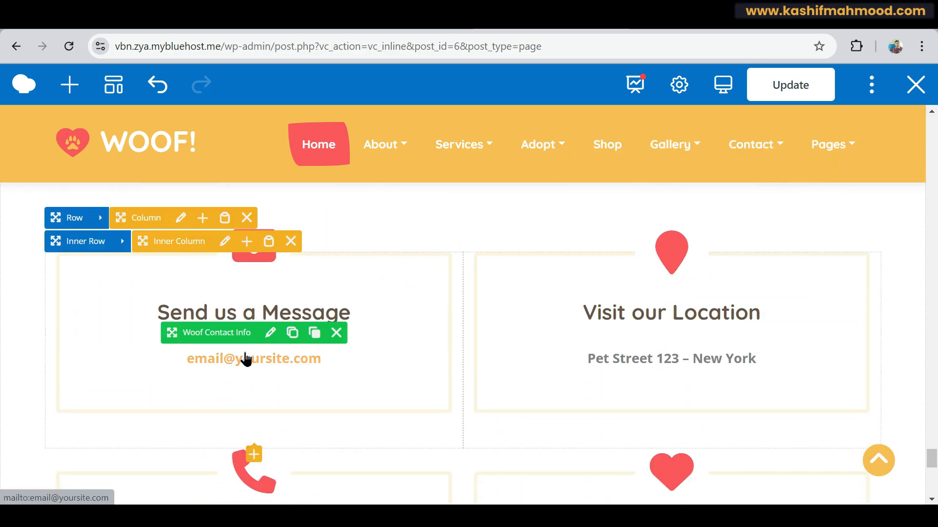
scroll(274, 318, "down", 1)
scroll(281, 309, "up", 1)
left_click(272, 334)
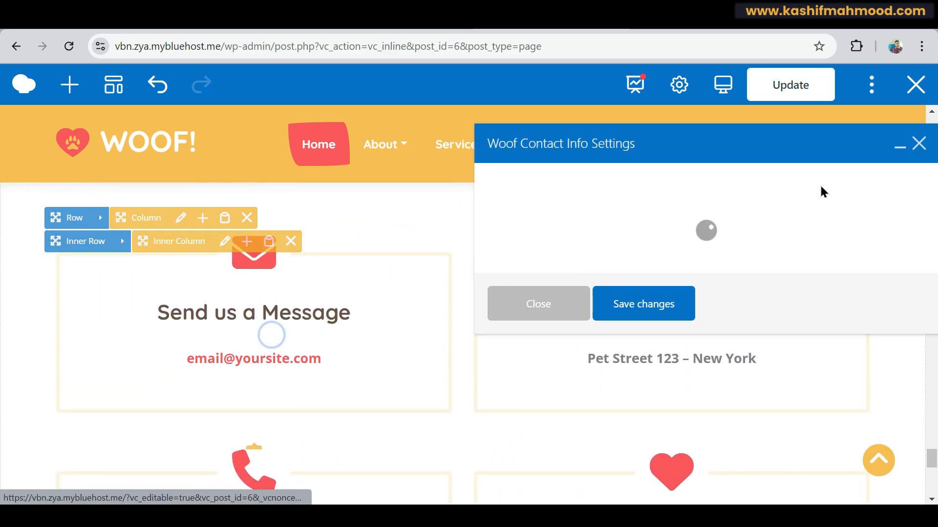
left_click(919, 145)
Look over the page footer and open the Woof Social settings of the "Follow us on Social Media" box.
scroll(420, 328, "down", 5)
scroll(452, 340, "down", 2)
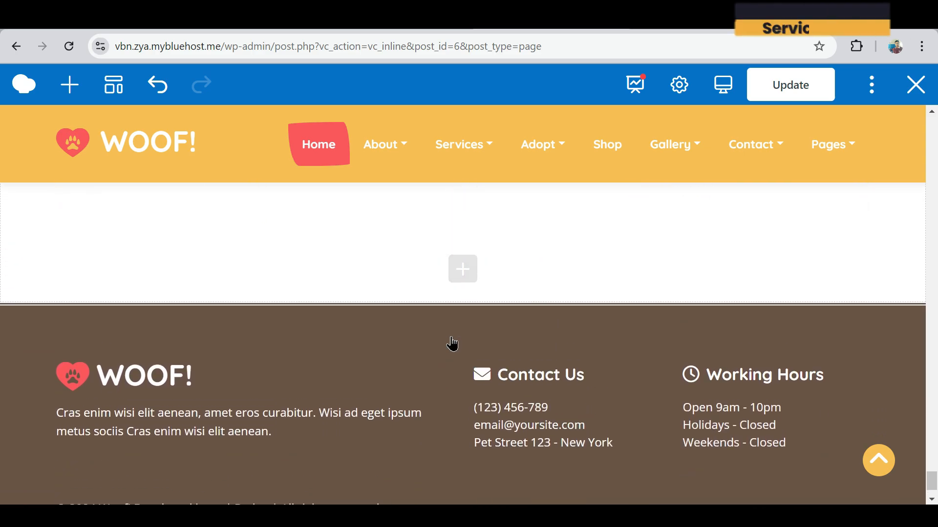
scroll(453, 342, "up", 3)
mouse_move(620, 234)
left_click(676, 215)
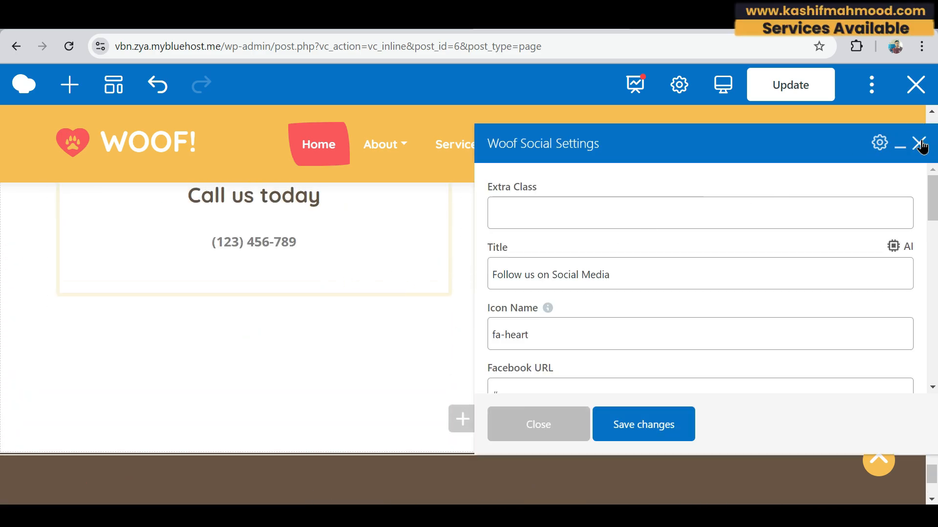
Close the Woof Social settings without changes and update the home page.
left_click(920, 144)
scroll(401, 365, "down", 4)
left_click(801, 89)
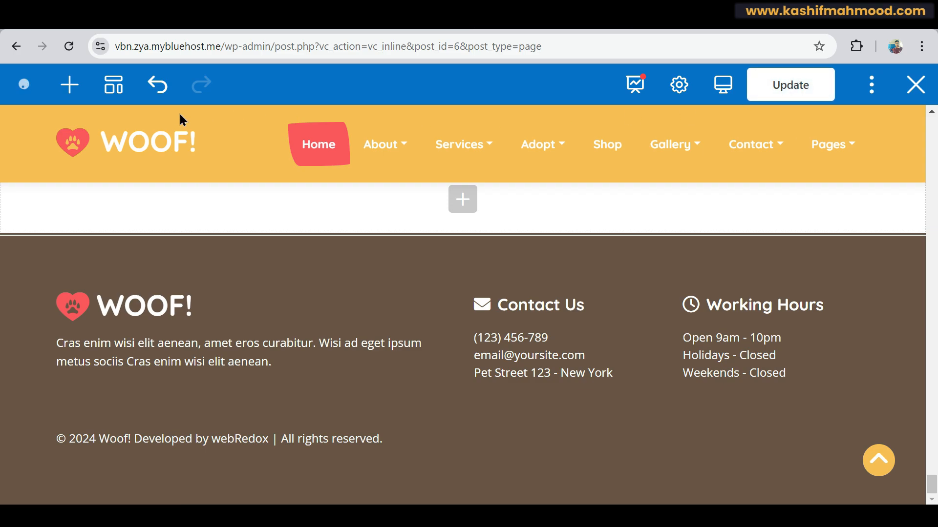
Load the live home page at vbn.zya.mybluehost.me, open its About Style 1 page and look it over.
left_click_drag(226, 47, 561, 47)
key("BackSpace")
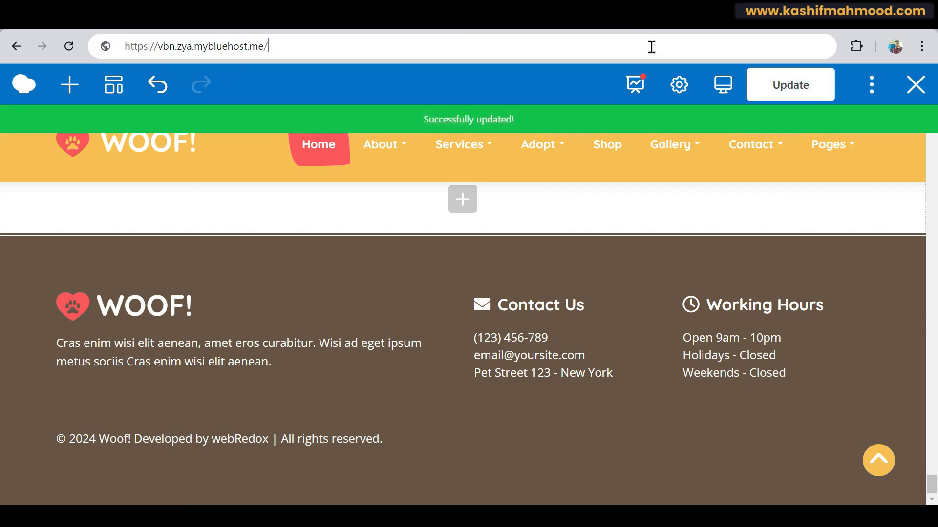
key("Return")
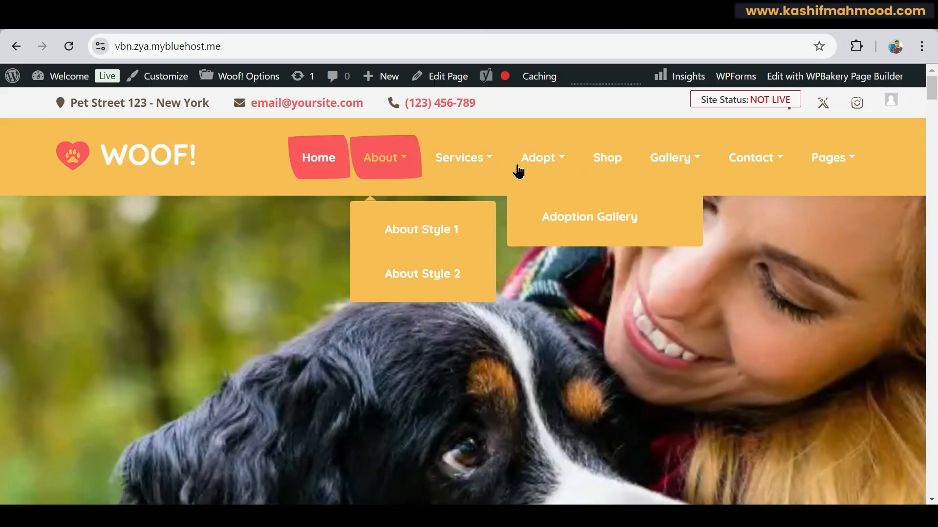
mouse_move(386, 165)
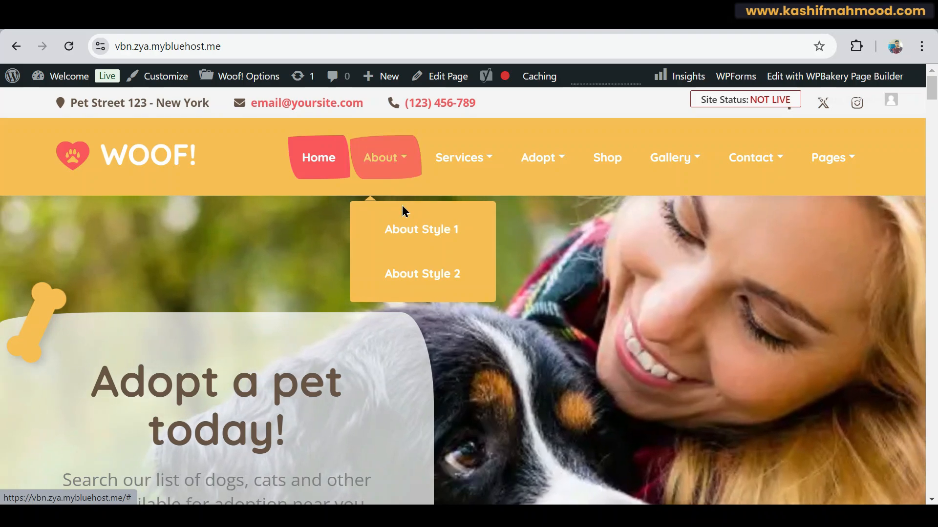
left_click(383, 167)
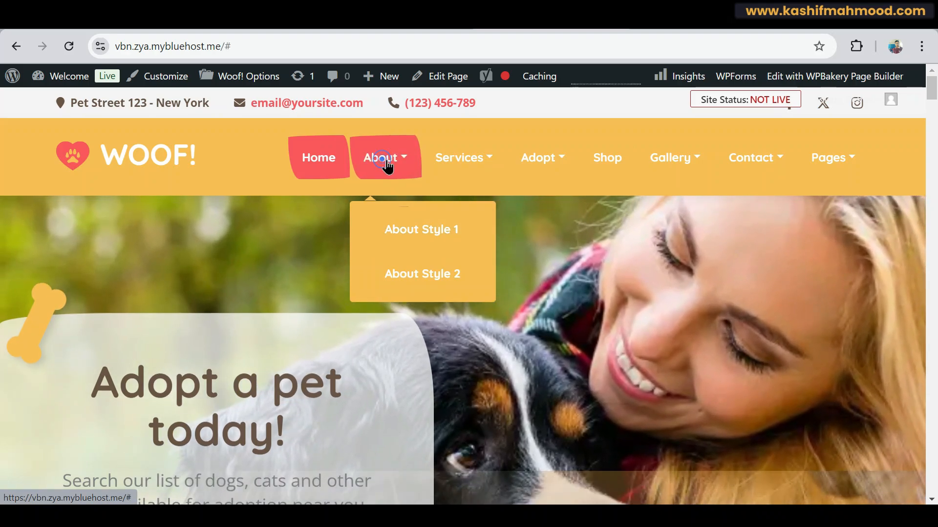
left_click(421, 233)
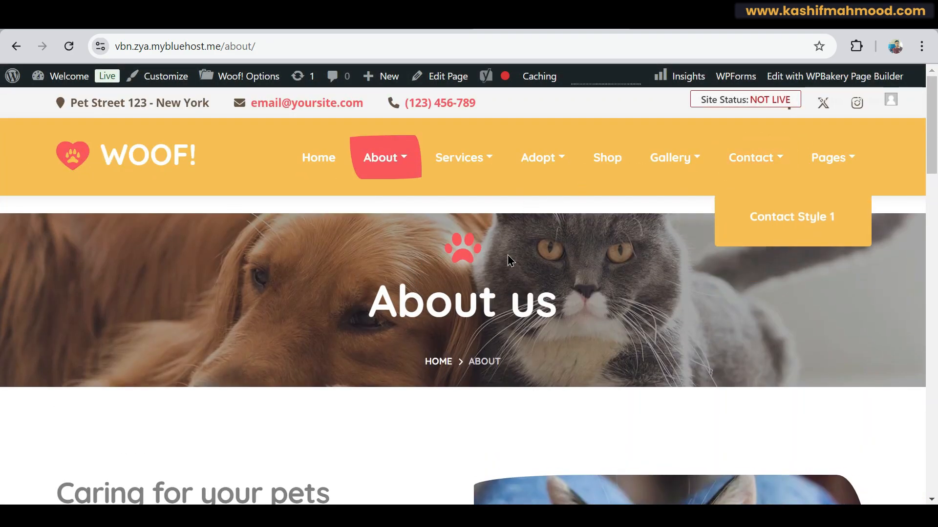
scroll(506, 259, "down", 8)
scroll(462, 262, "up", 6)
scroll(463, 262, "up", 2)
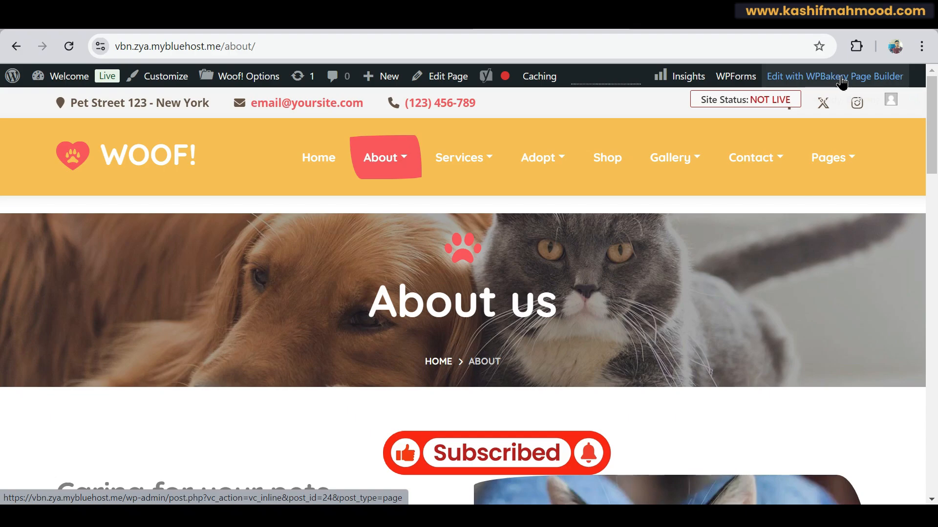
Open the Shop page of the live site and check its product listing.
left_click(607, 157)
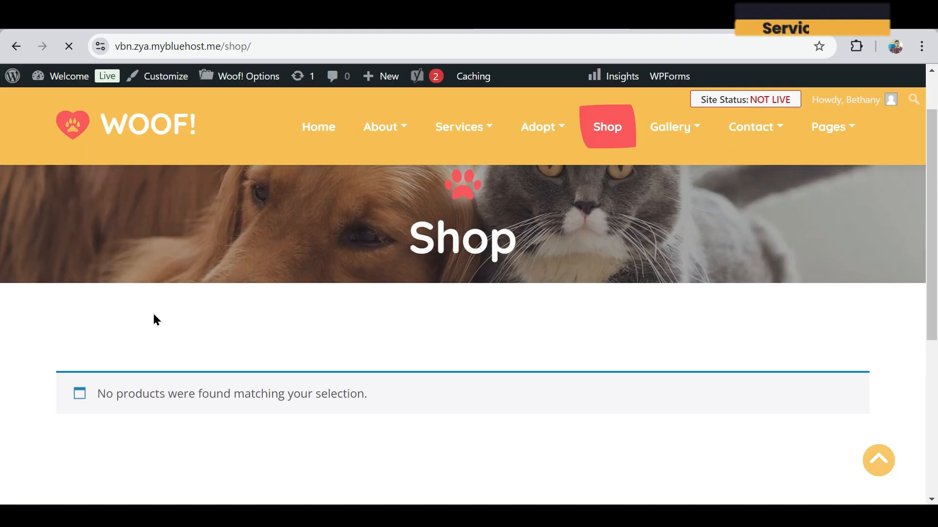
left_click_drag(98, 394, 397, 396)
left_click(209, 347)
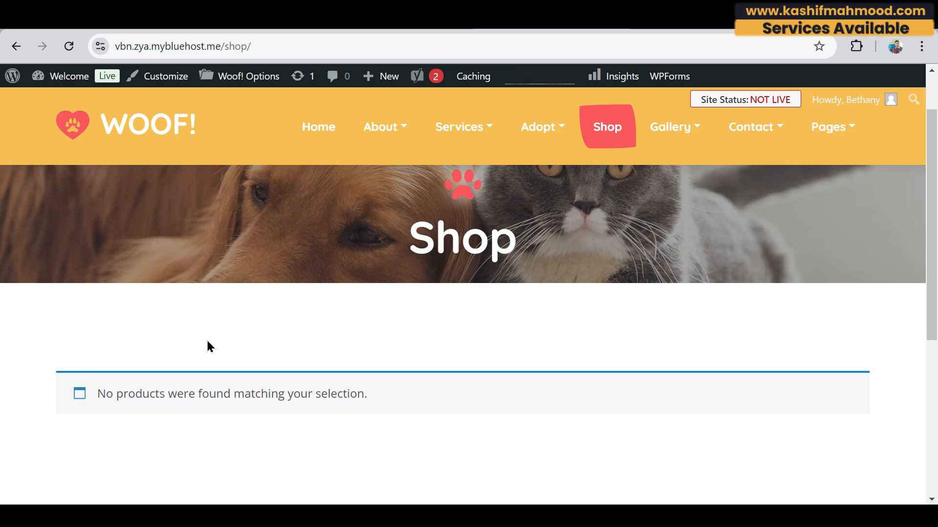
Open the full products list in the WordPress admin and start creating a new product.
left_click(70, 79)
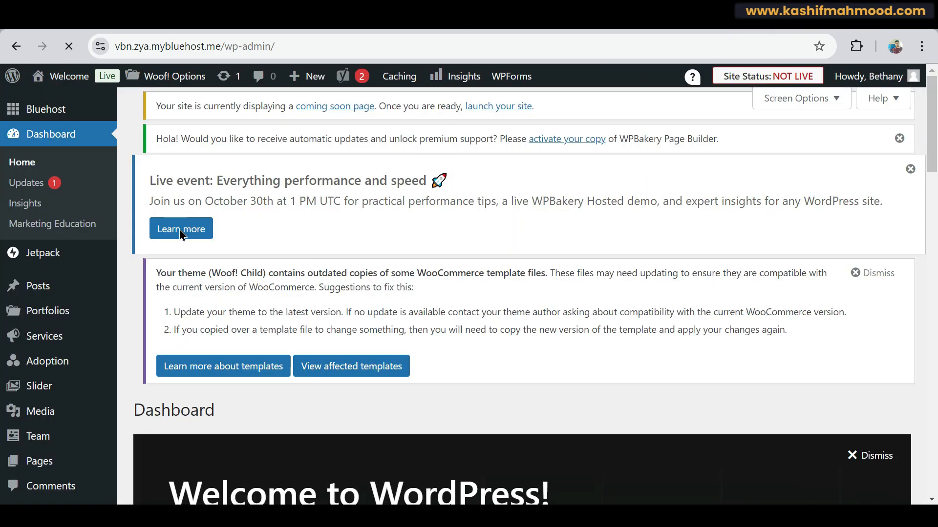
scroll(49, 308, "down", 5)
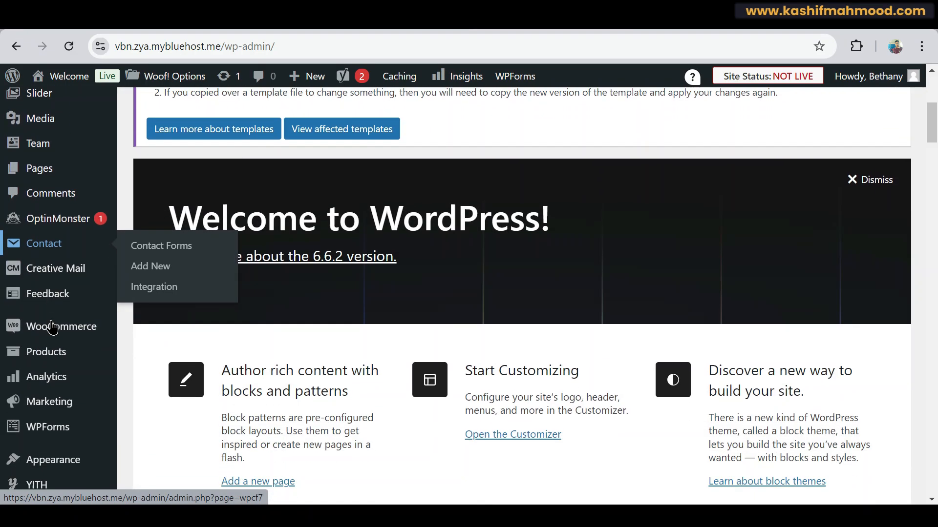
scroll(52, 328, "down", 2)
mouse_move(63, 283)
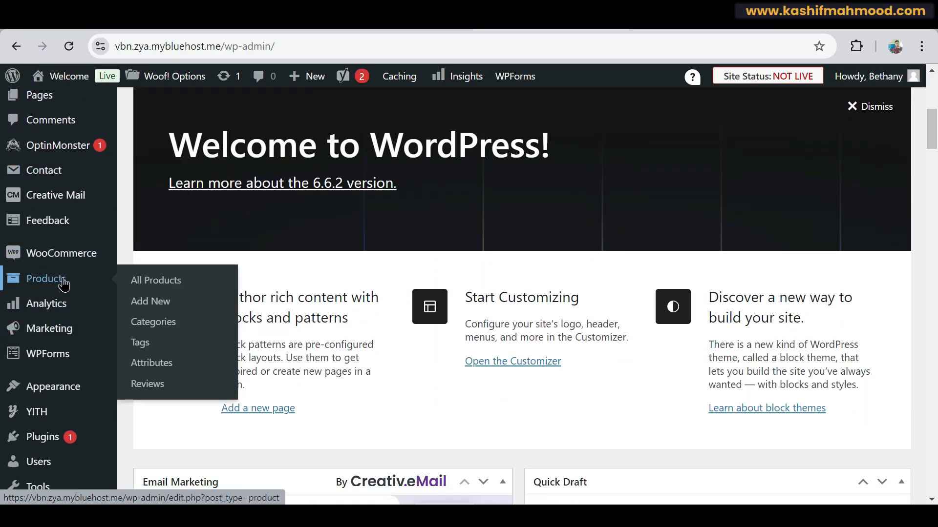
left_click(147, 278)
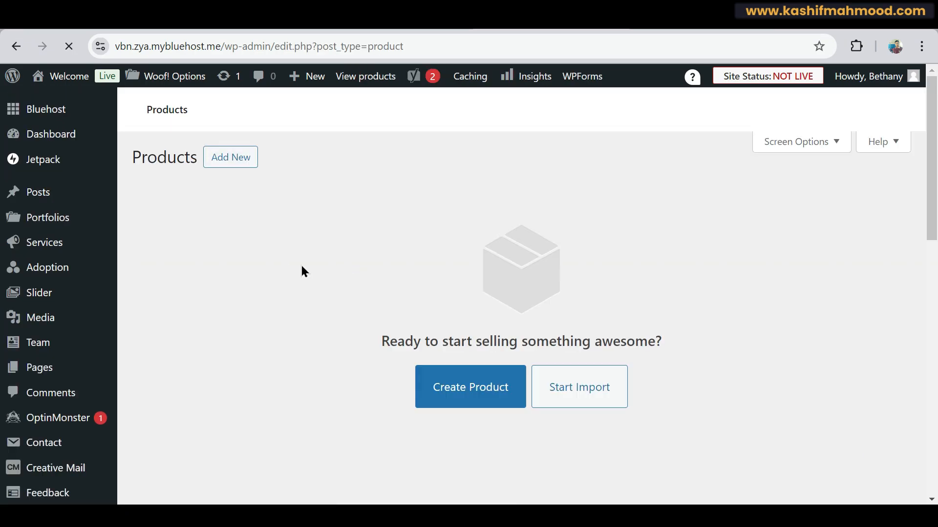
left_click(475, 392)
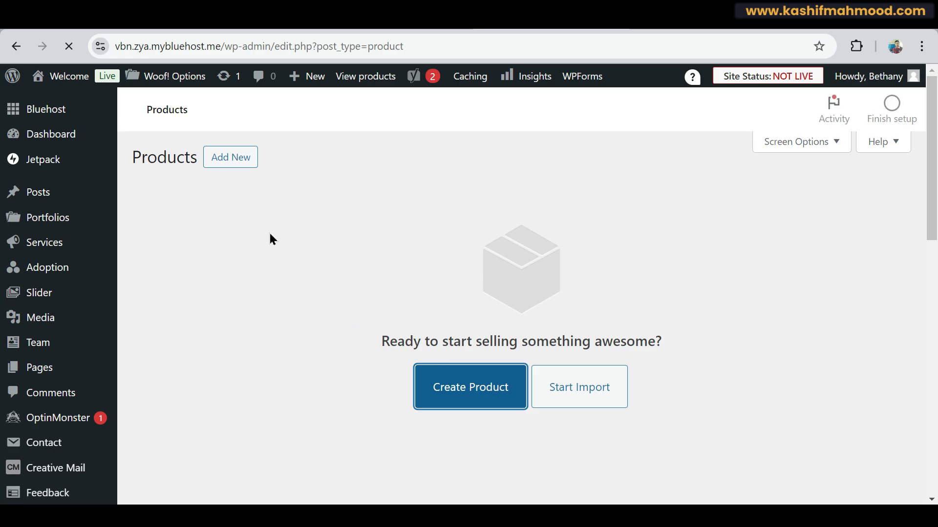
Name the new product "test 1" and set its regular price to $10.
left_click(273, 327)
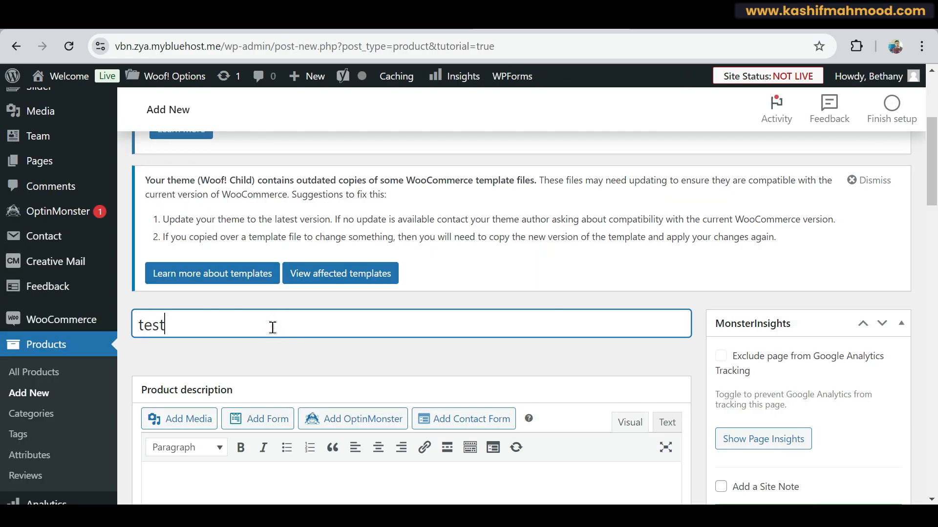
scroll(273, 328, "down", 2)
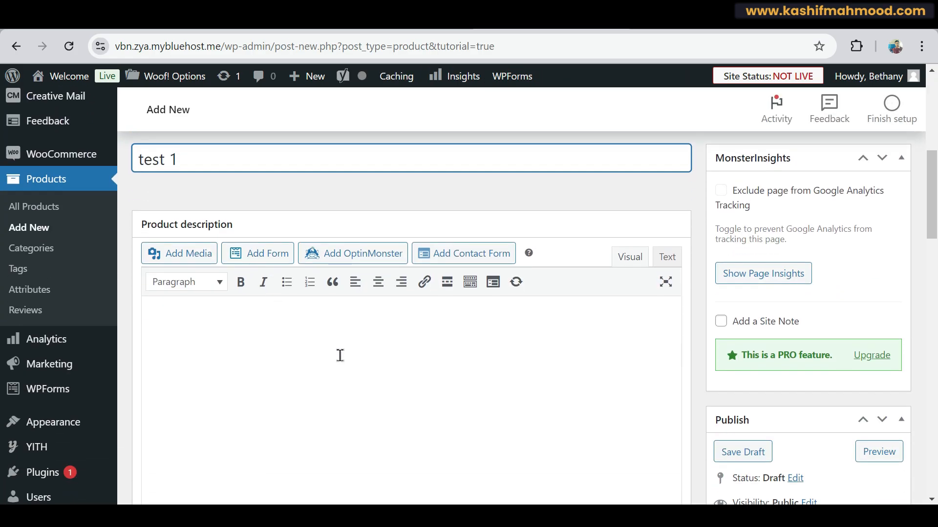
left_click(340, 357)
scroll(340, 357, "down", 3)
scroll(340, 357, "down", 10)
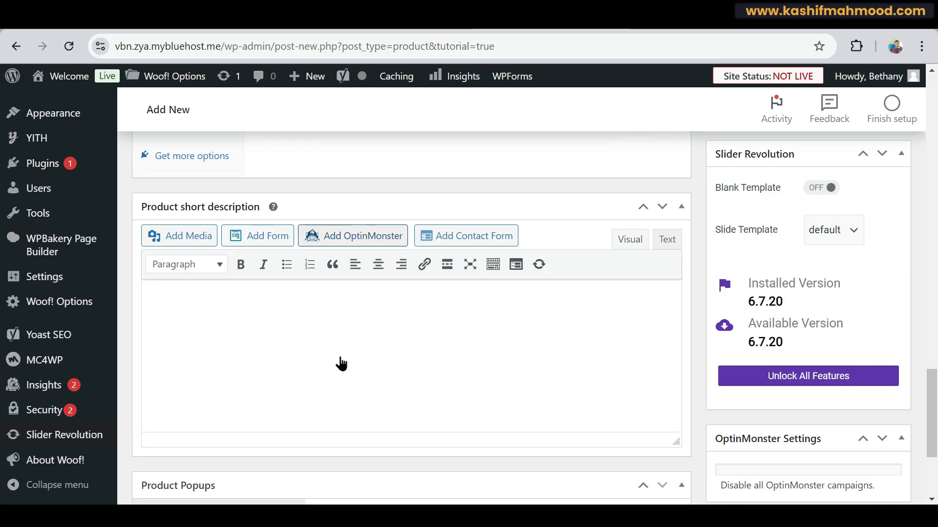
left_click(339, 356)
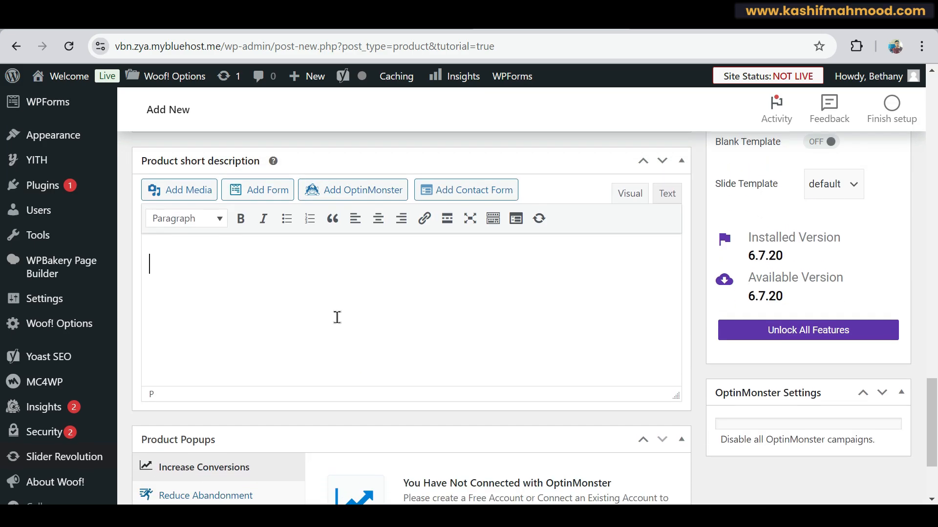
scroll(340, 281, "up", 8)
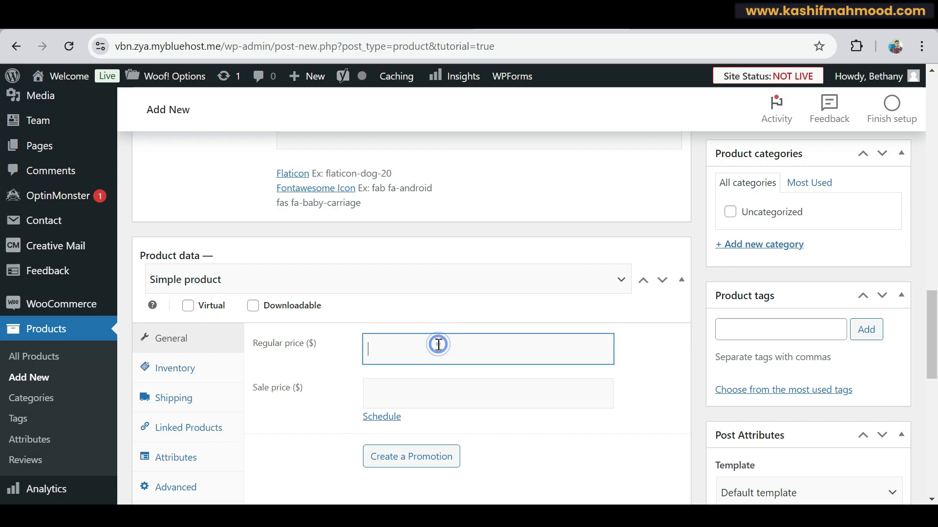
Set product_01.jpg from the media library as the product image and add the first Goodie, Salmon and Lamb images to the gallery.
scroll(438, 345, "up", 6)
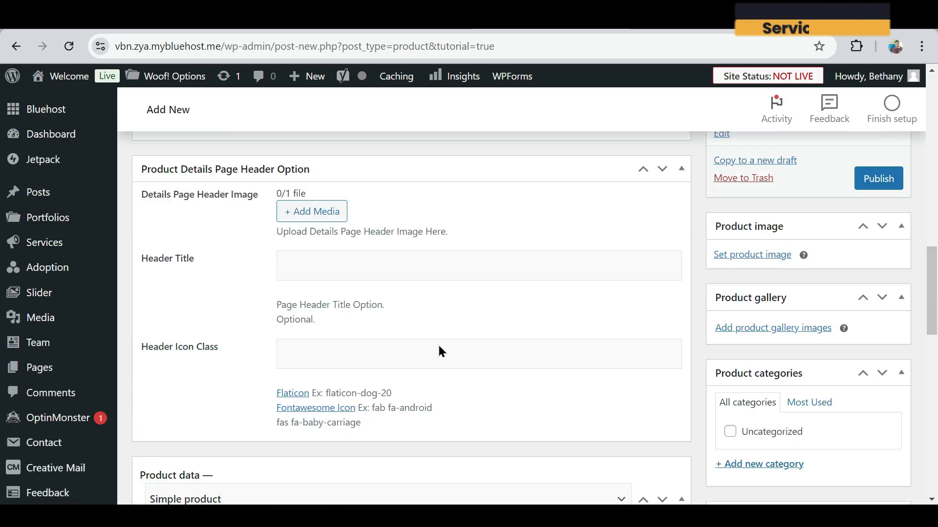
left_click(764, 327)
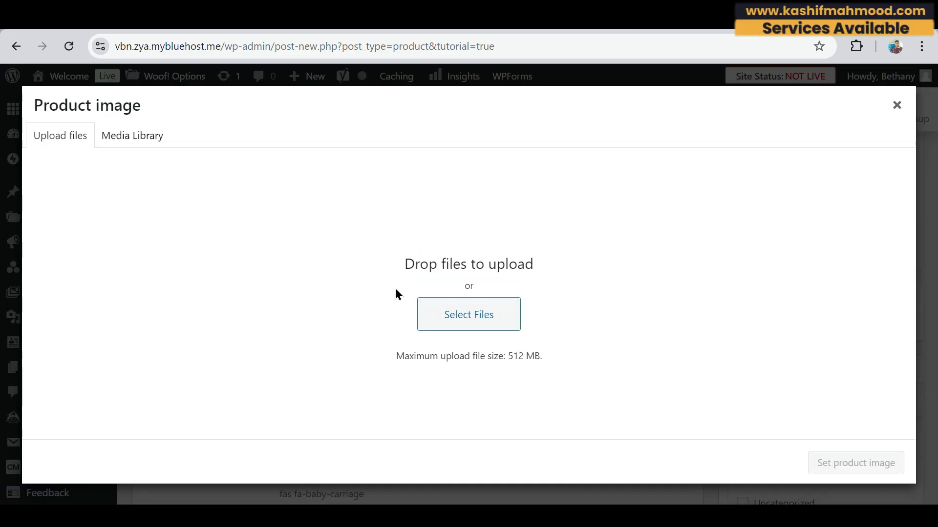
left_click(135, 145)
left_click(188, 263)
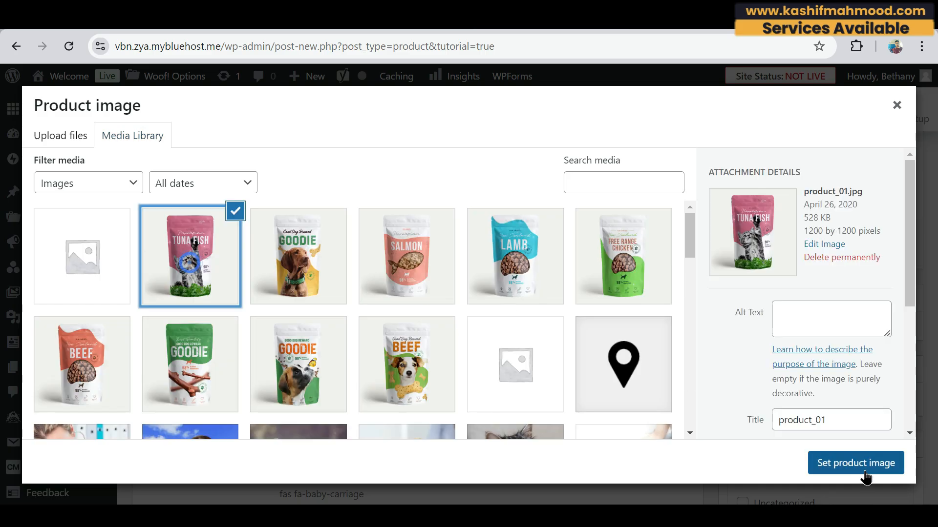
left_click(859, 464)
scroll(768, 400, "down", 1)
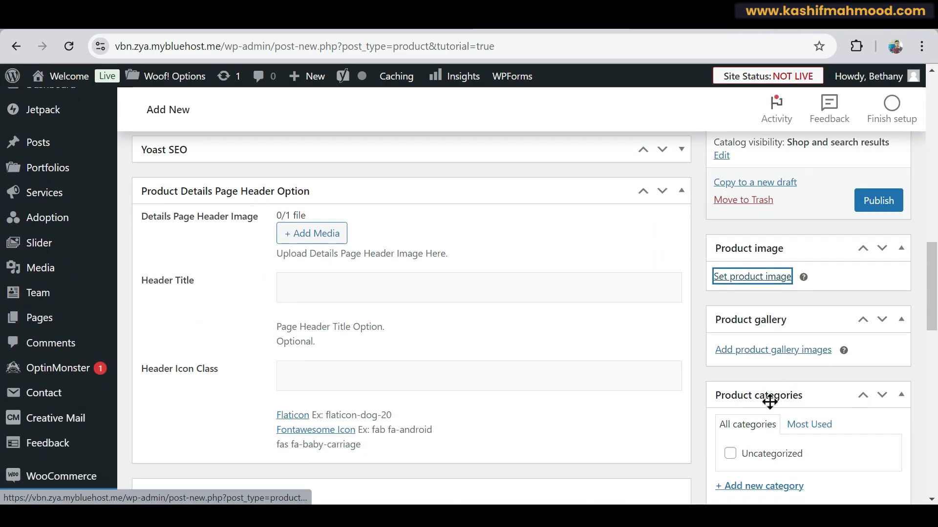
left_click(773, 350)
Enter 123 as the product description and 456 as the product short description.
left_click(421, 350)
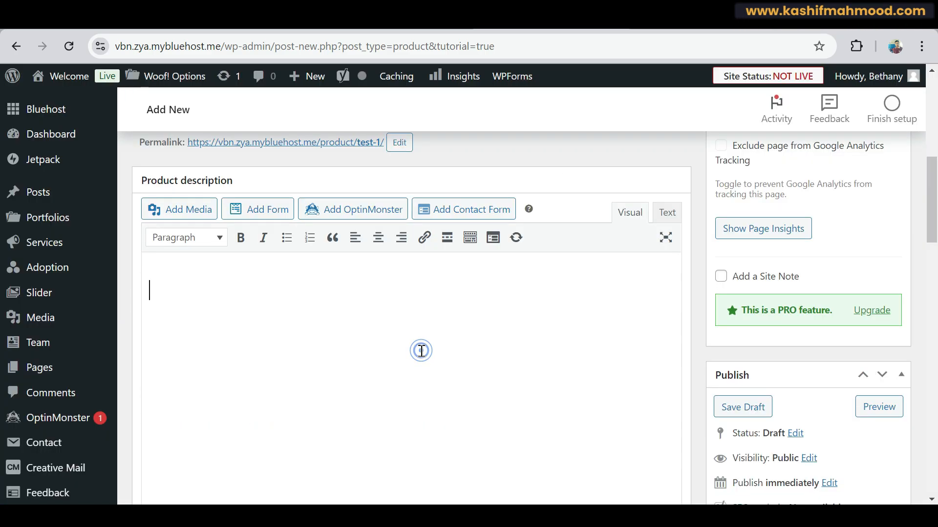
type("45")
scroll(229, 275, "down", 1)
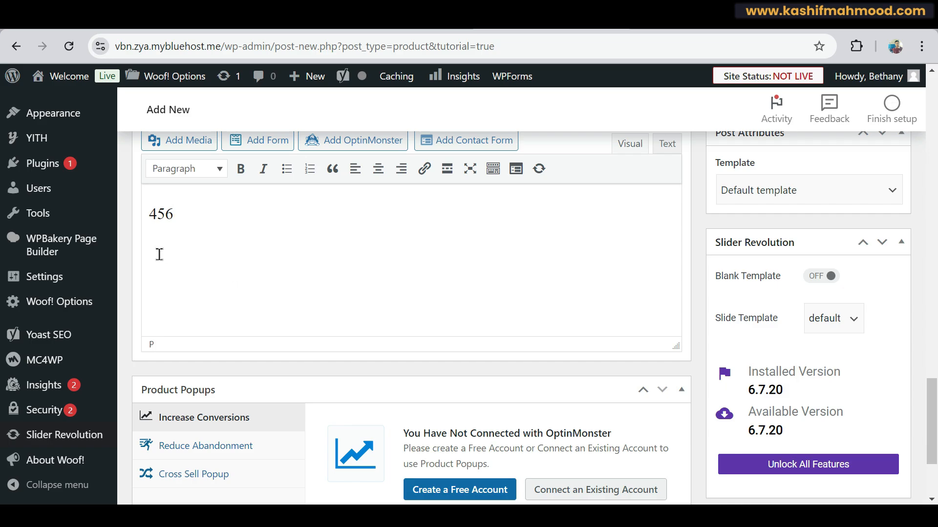
Enter the name of a new pet food product category and publish the product.
scroll(518, 350, "up", 15)
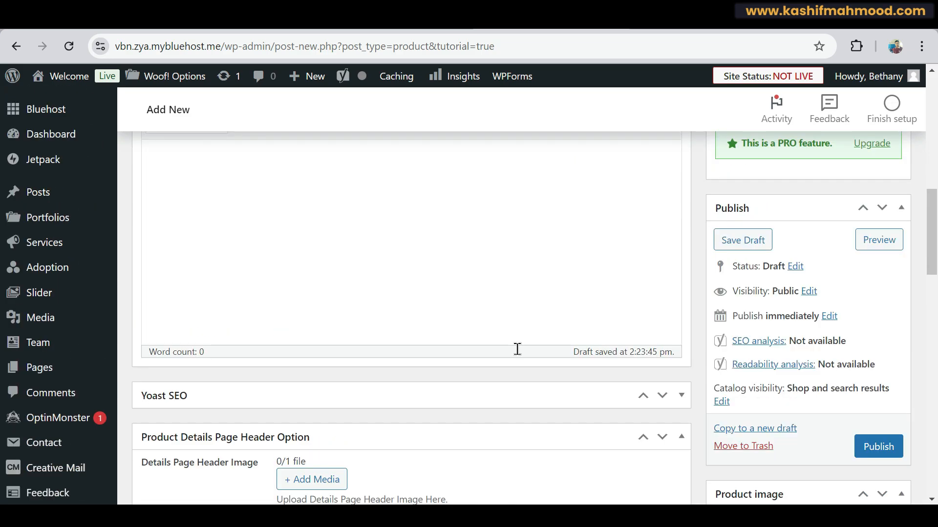
scroll(517, 350, "up", 2)
scroll(548, 347, "down", 10)
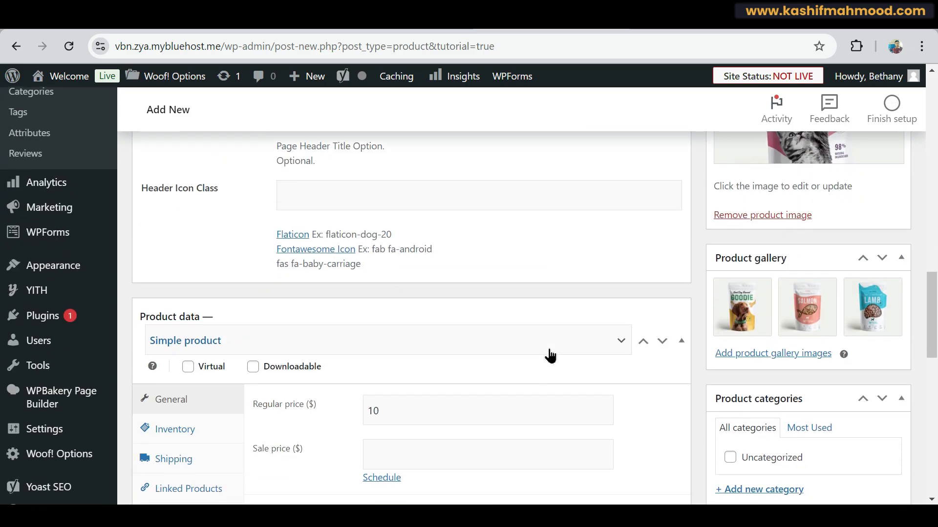
scroll(557, 352, "down", 2)
left_click(764, 383)
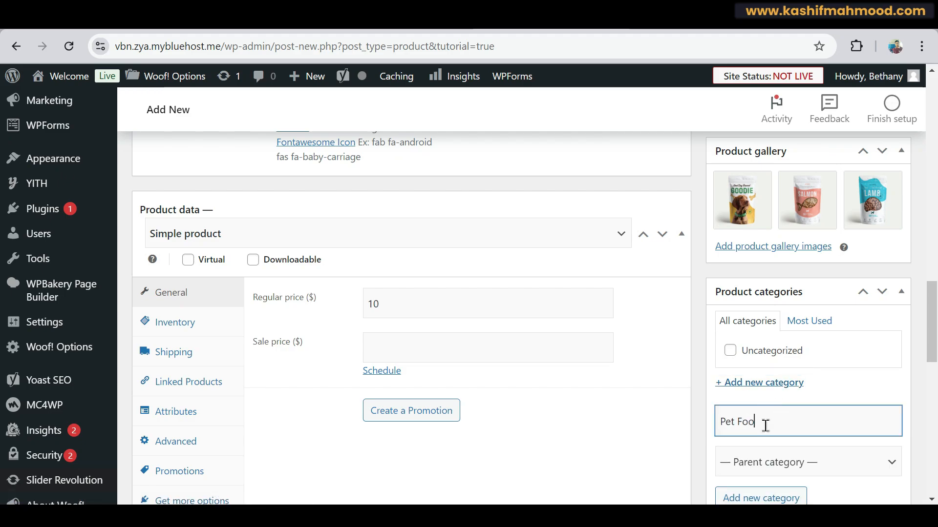
scroll(765, 425, "down", 2)
scroll(738, 349, "up", 8)
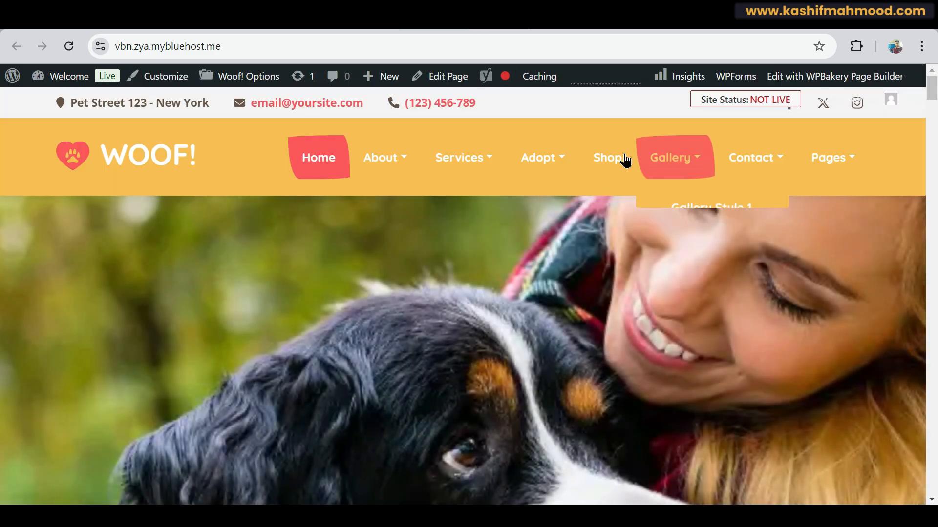
Open the Shop page of the live site and open the test 1 product from it.
left_click(625, 160)
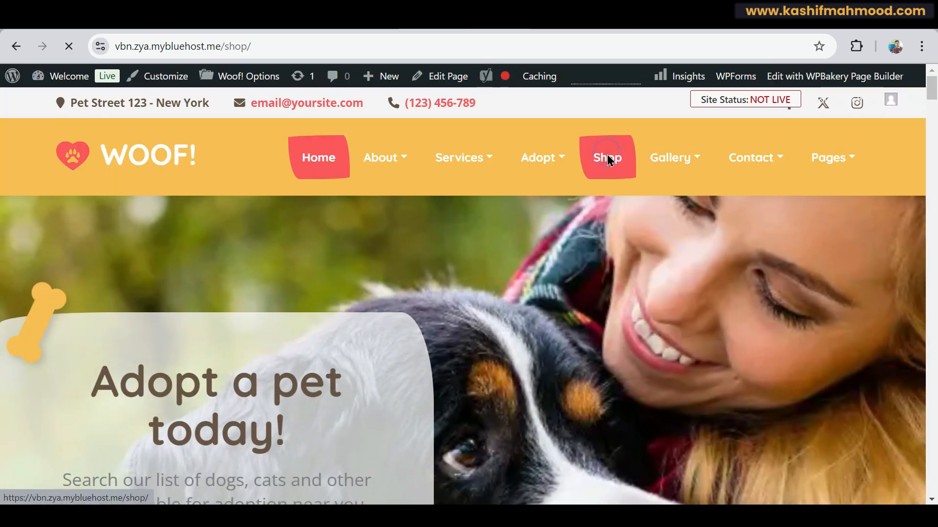
scroll(185, 373, "down", 4)
scroll(185, 374, "down", 1)
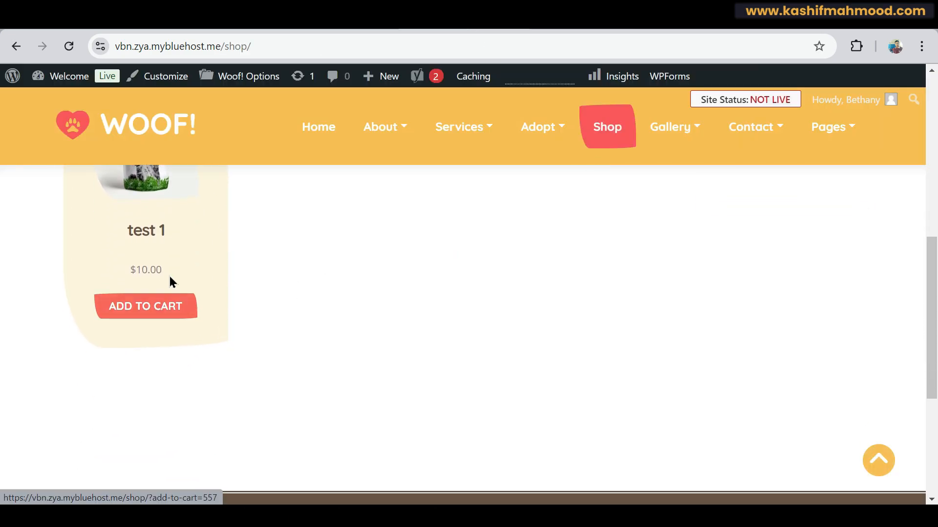
left_click(142, 232)
Check the test 1 product's short description and full description, and add one unit to the cart.
scroll(527, 306, "down", 4)
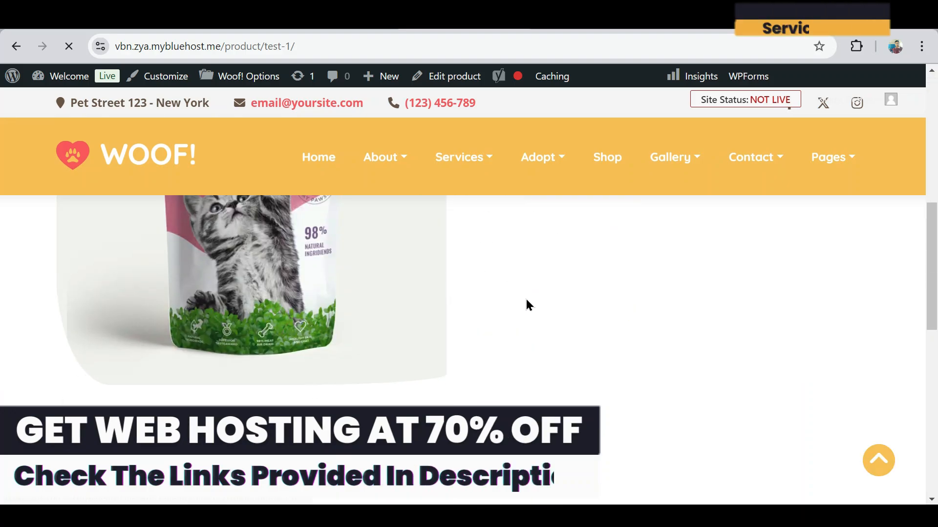
scroll(513, 305, "up", 4)
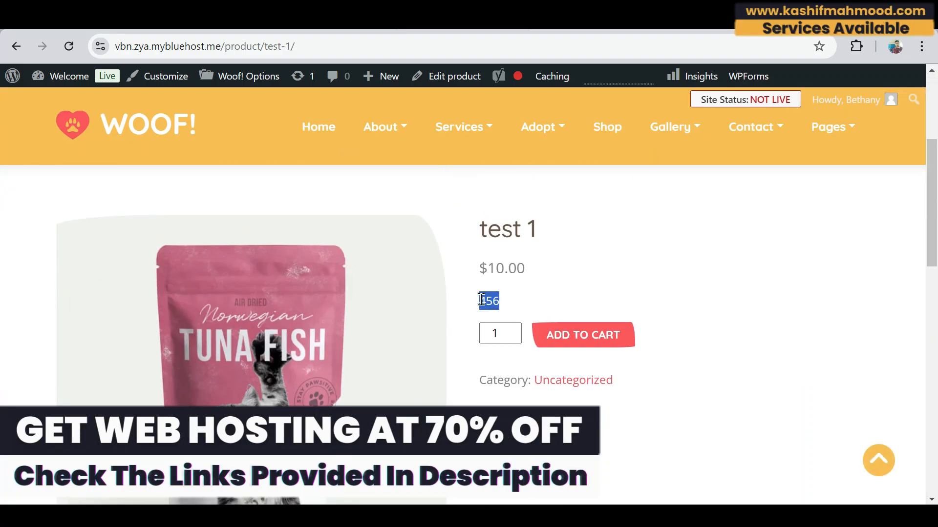
scroll(468, 303, "down", 10)
left_click_drag(58, 312, 138, 323)
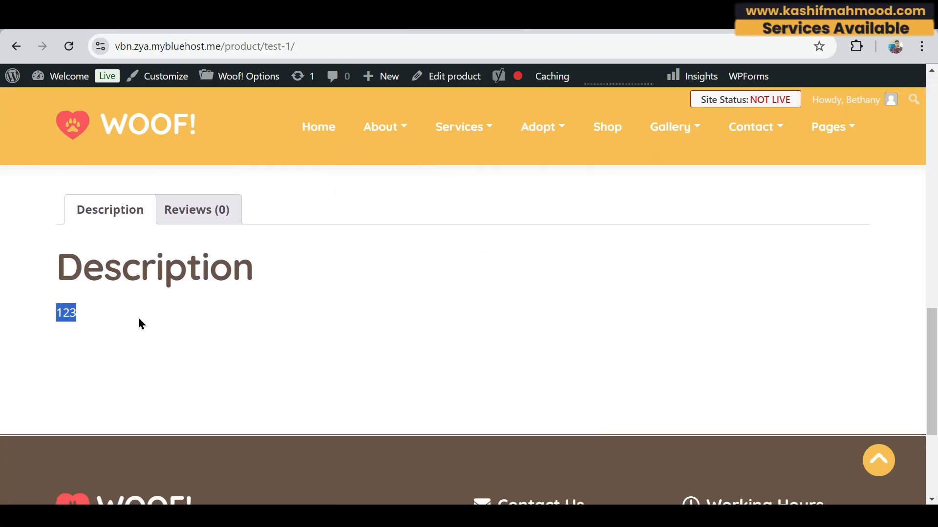
scroll(547, 315, "up", 10)
left_click(587, 335)
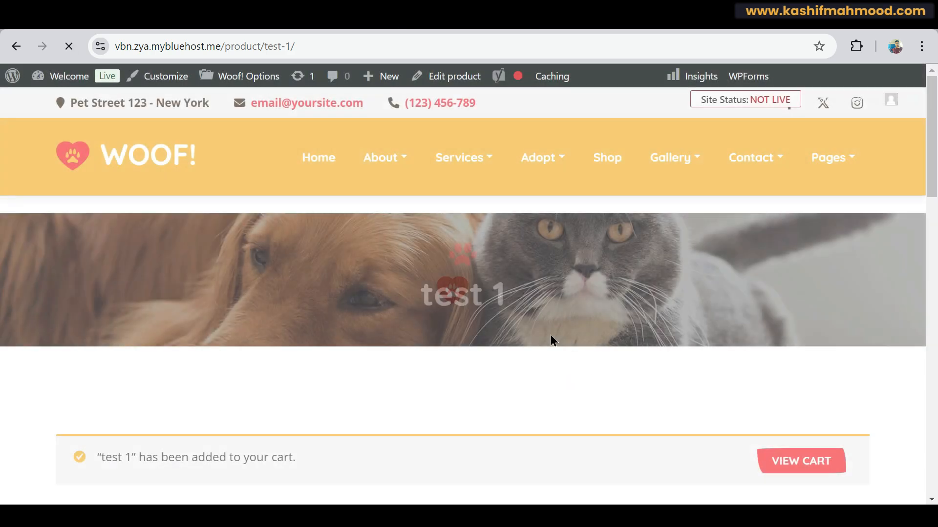
Proceed to the checkout page with the test 1 product and examine its payment options section.
scroll(552, 336, "down", 2)
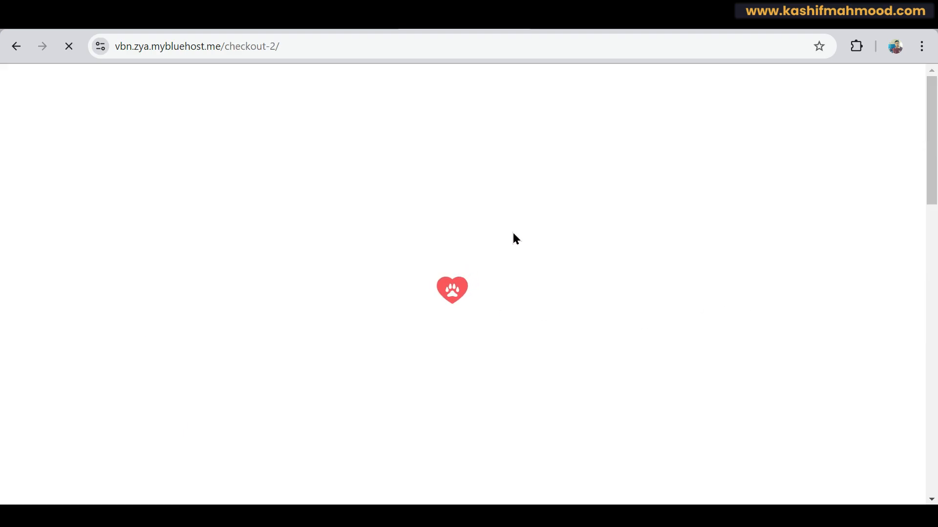
scroll(305, 298, "down", 10)
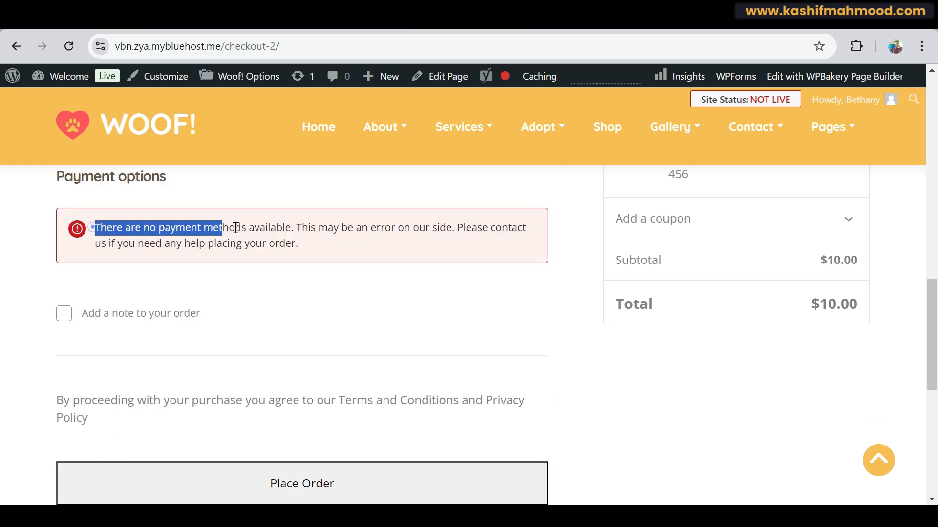
left_click_drag(236, 228, 321, 244)
left_click(350, 244)
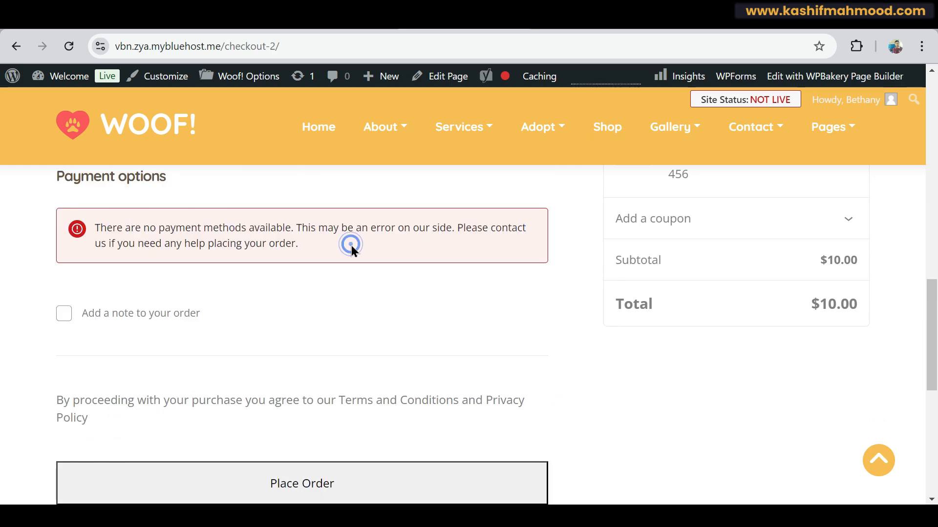
scroll(351, 247, "down", 5)
scroll(352, 247, "up", 5)
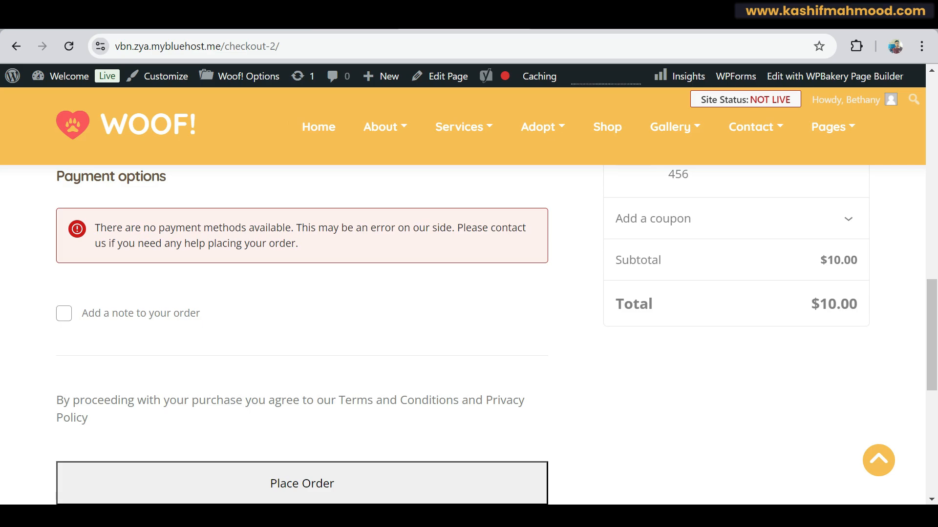
Open the Payments settings of WooCommerce and look over the installed payment methods, including PayPal and Stripe Element.
left_click(318, 22)
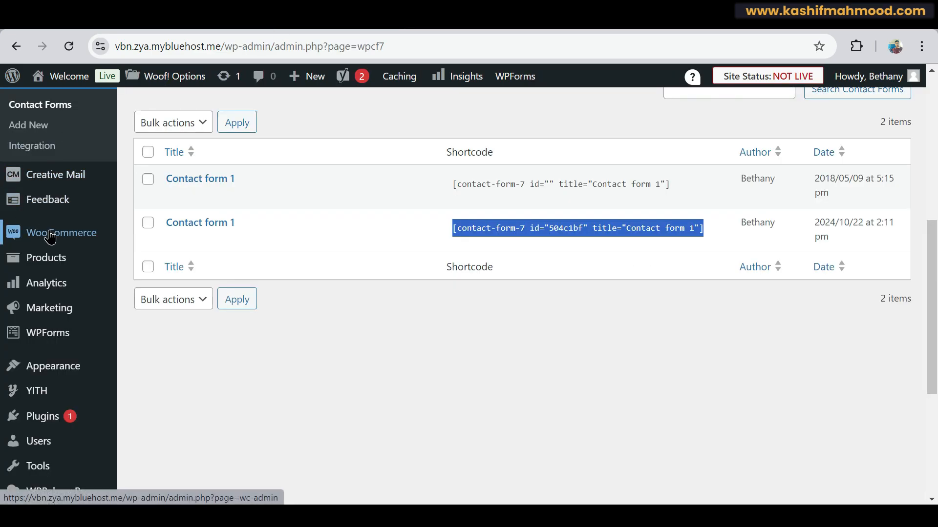
mouse_move(50, 237)
left_click(146, 338)
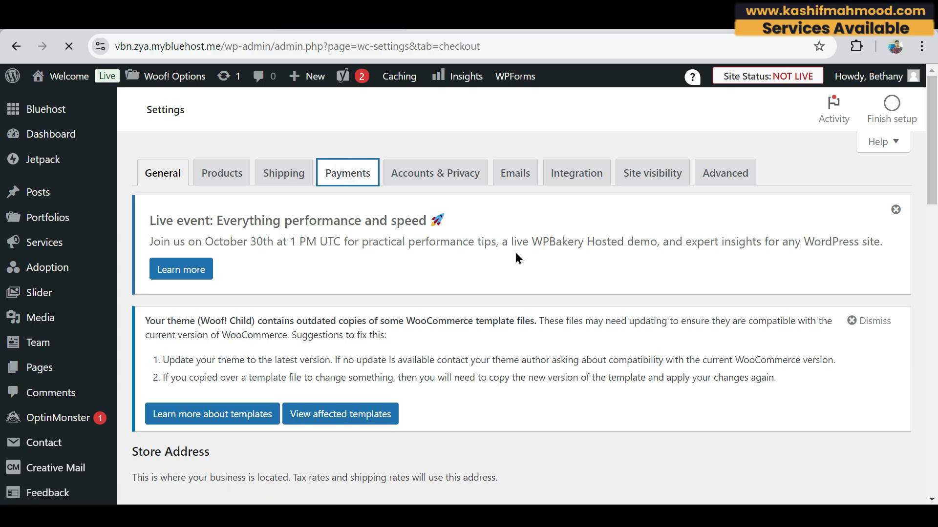
scroll(429, 263, "down", 4)
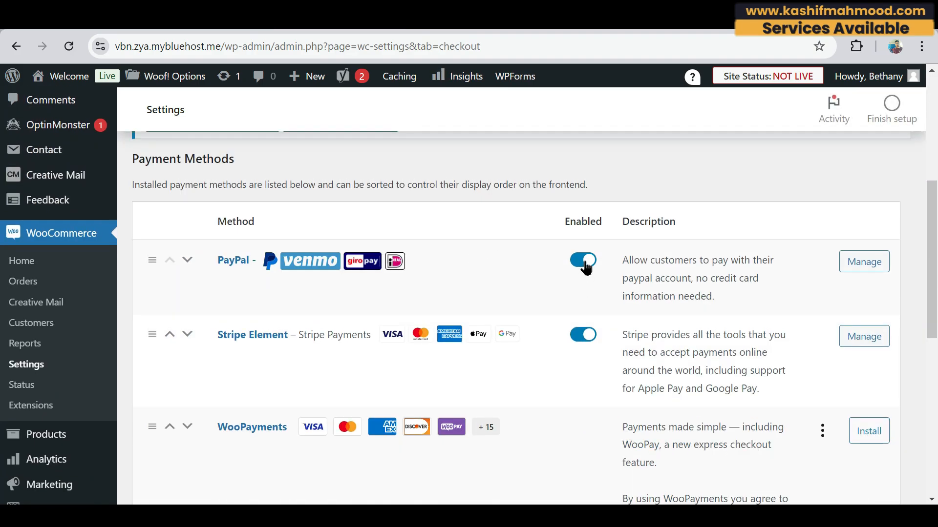
scroll(538, 326, "down", 5)
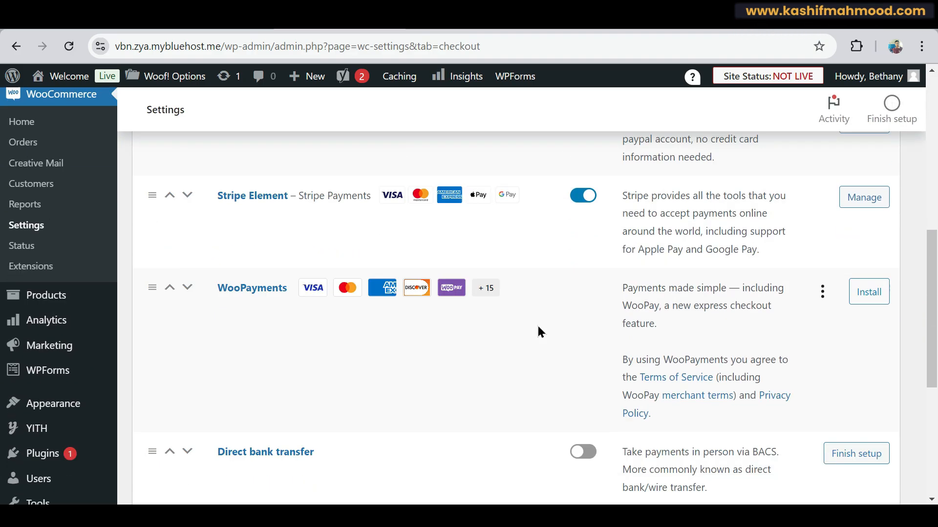
scroll(564, 306, "up", 7)
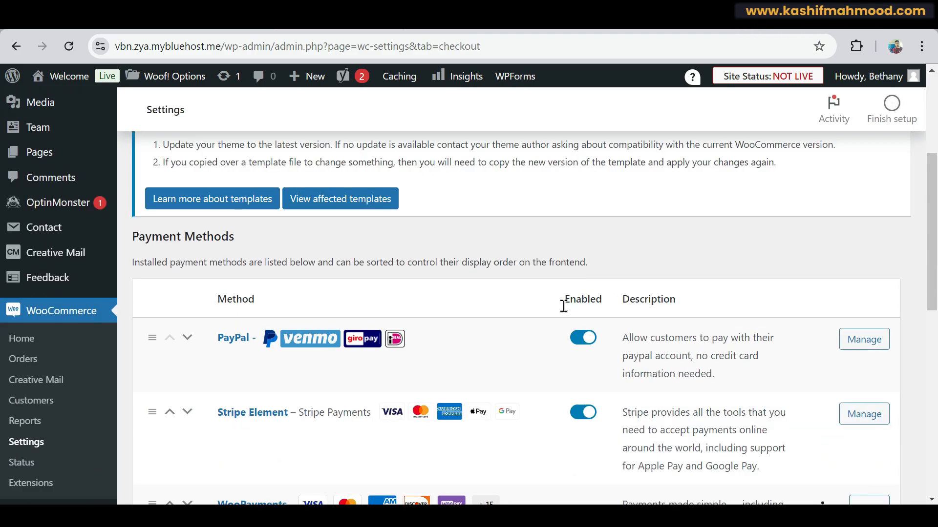
Open the management page of the PayPal payment method and examine its environment and PayPal connection settings.
left_click(874, 350)
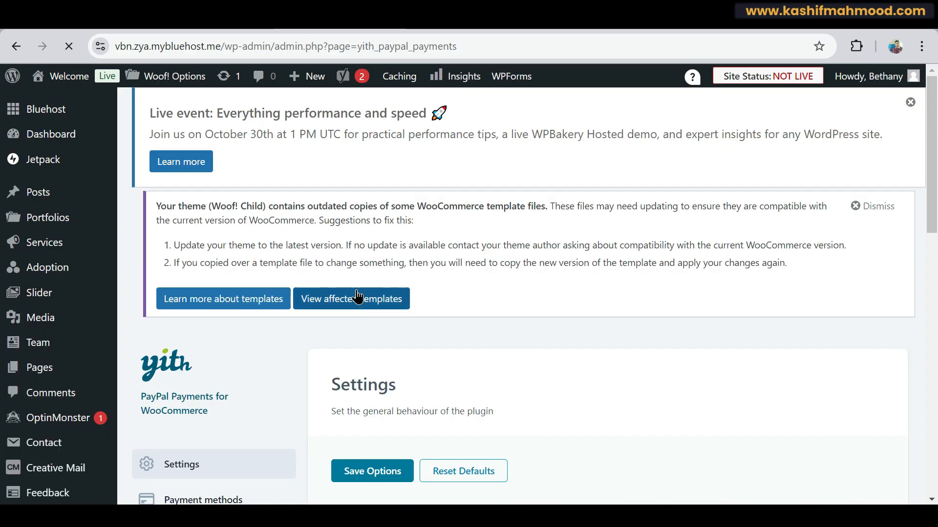
scroll(367, 268, "down", 5)
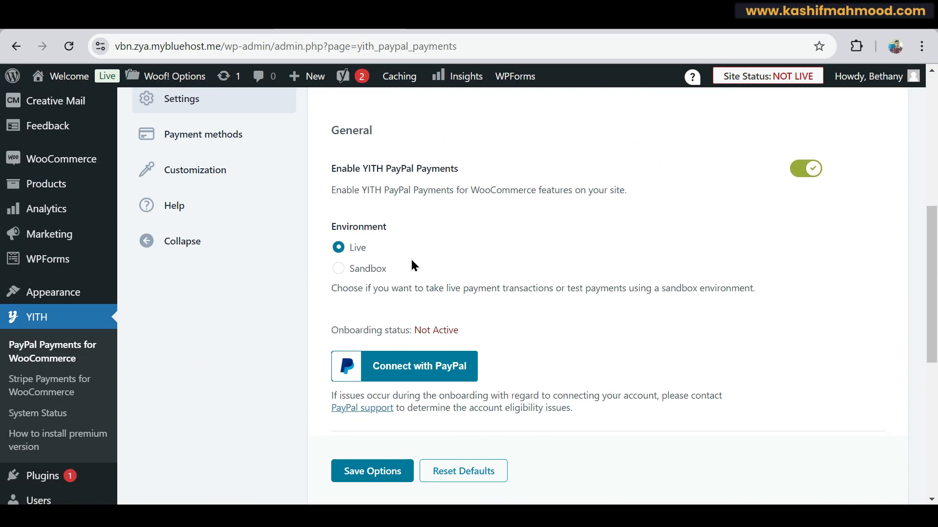
scroll(386, 274, "down", 3)
scroll(428, 293, "up", 2)
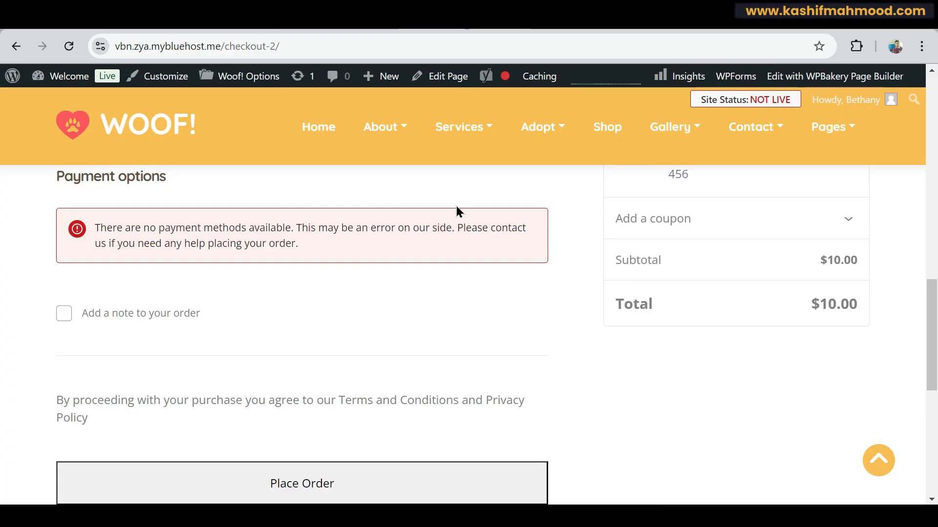
Return to the checkout page and check its payment options and the rest of the order form.
scroll(184, 289, "down", 1)
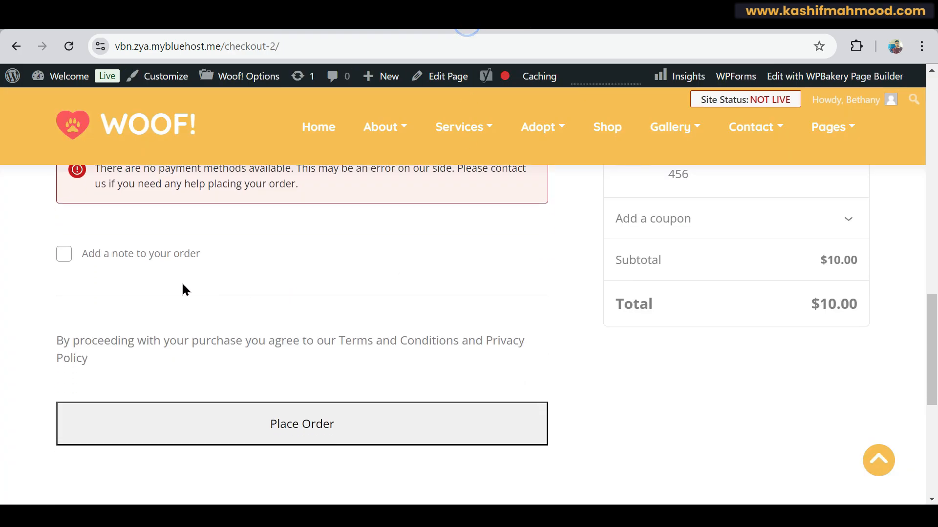
scroll(288, 282, "up", 2)
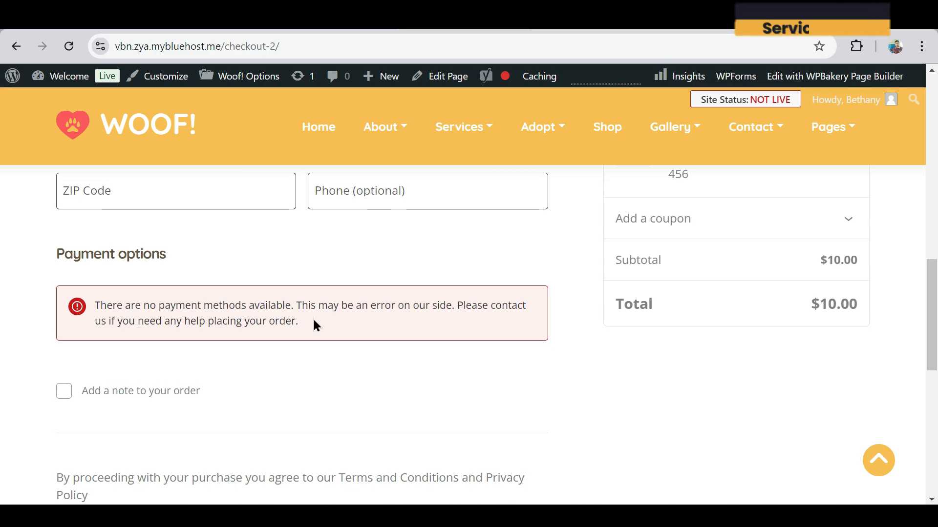
scroll(314, 324, "up", 8)
scroll(317, 330, "up", 5)
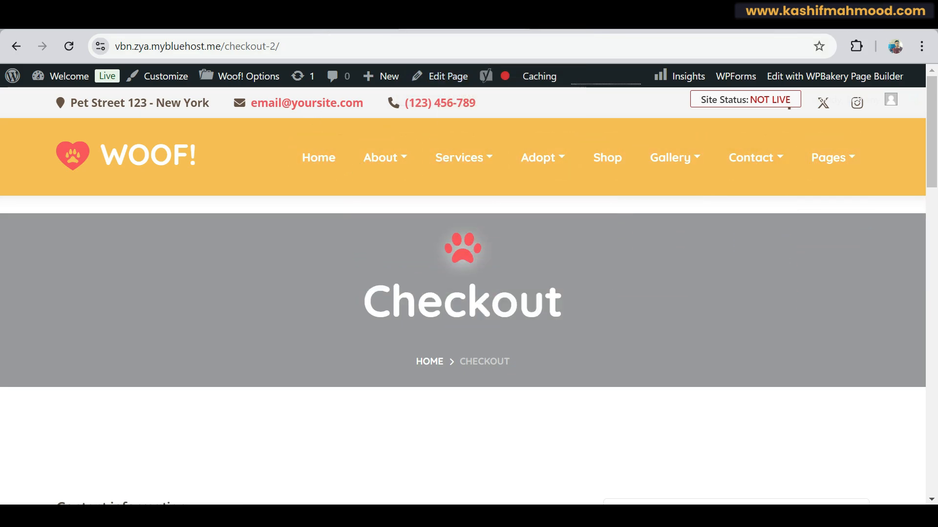
Open the WordPress menu editor and look through the structure and settings of the Main Menu.
left_click(180, 21)
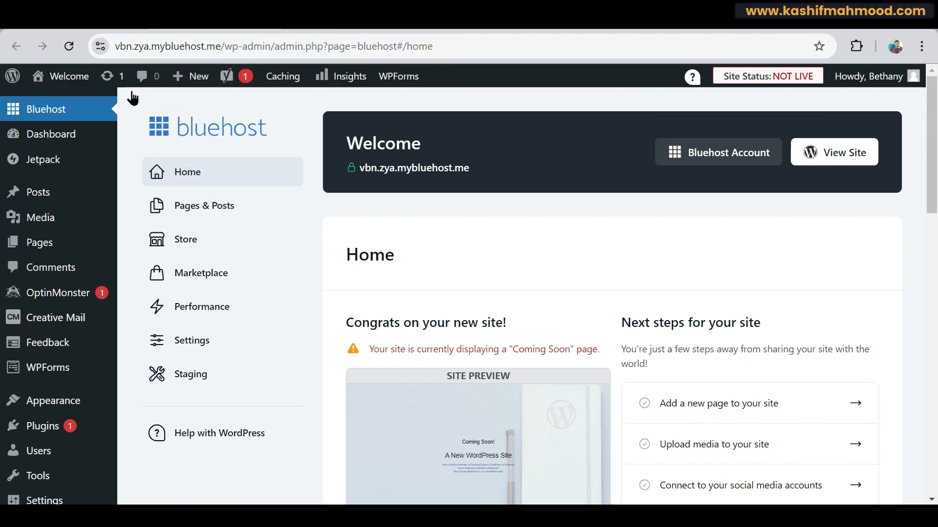
mouse_move(43, 407)
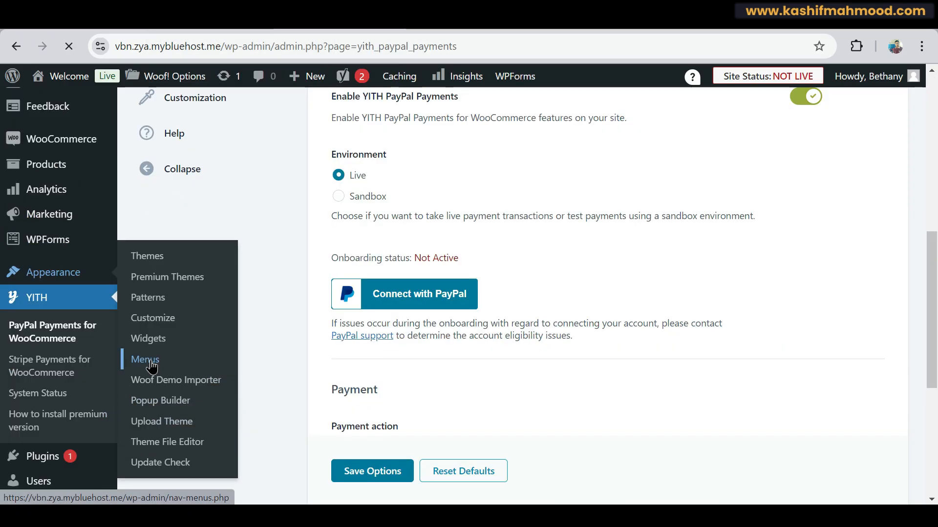
left_click(147, 360)
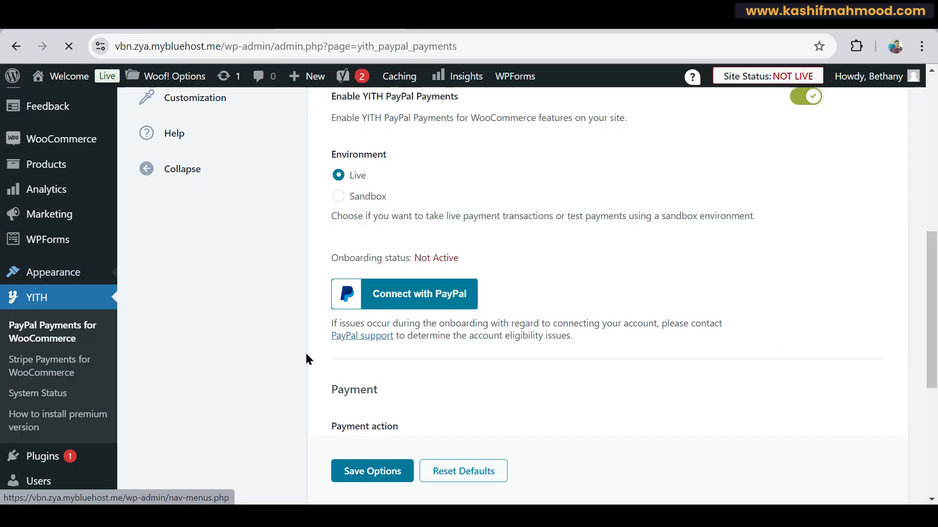
scroll(580, 314, "down", 8)
scroll(580, 314, "down", 5)
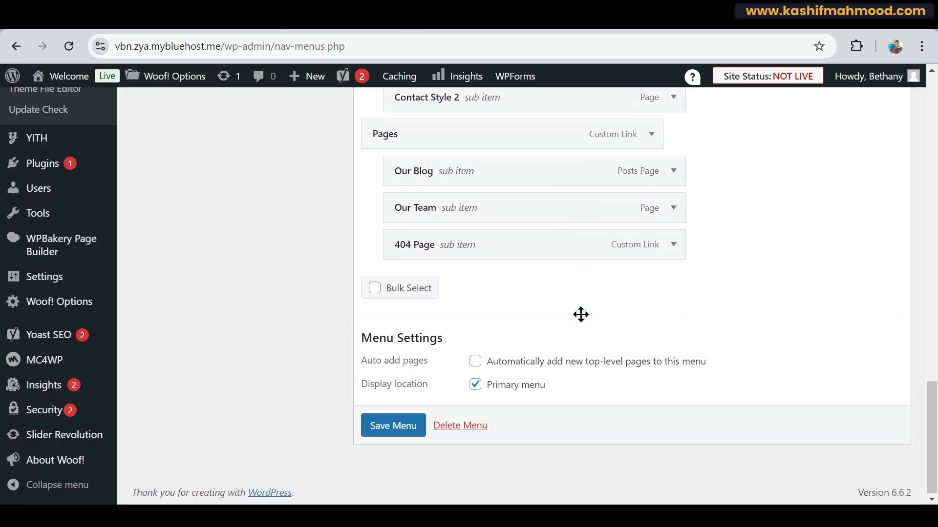
scroll(580, 314, "up", 15)
scroll(580, 314, "up", 3)
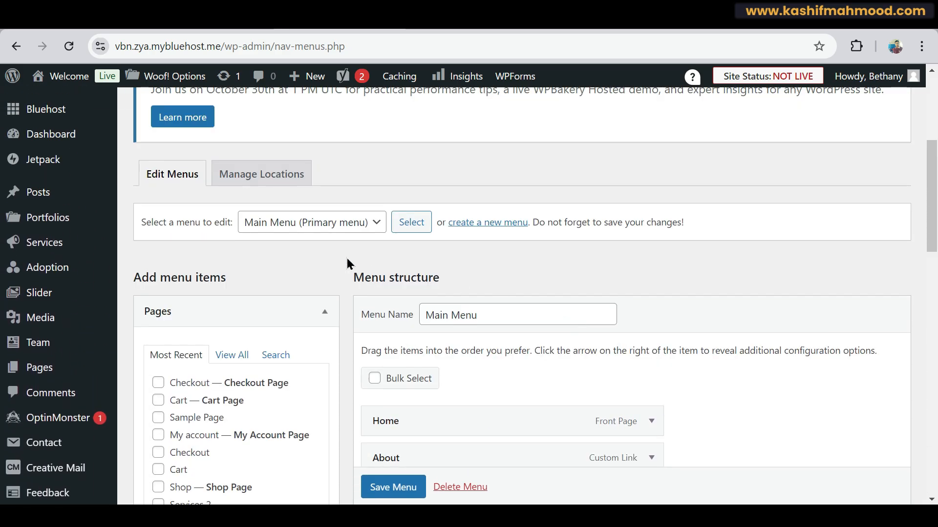
scroll(473, 294, "down", 3)
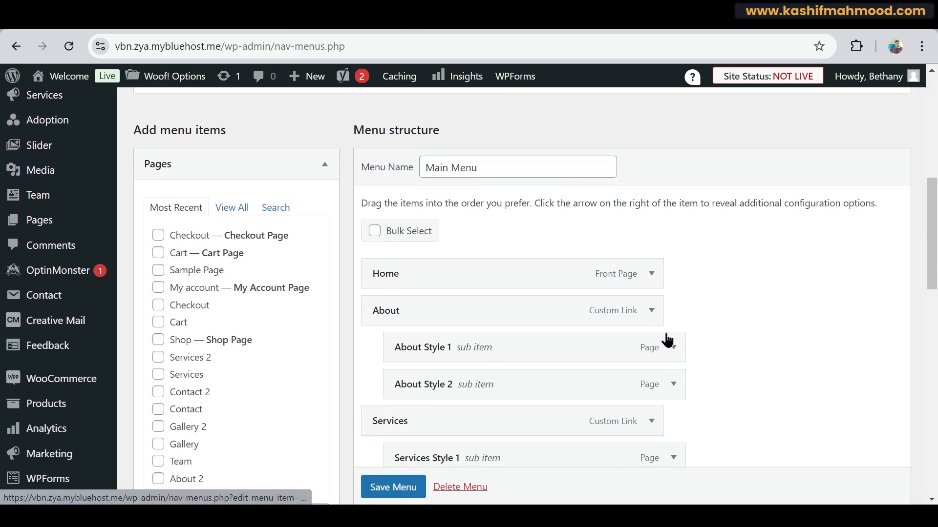
scroll(665, 339, "down", 2)
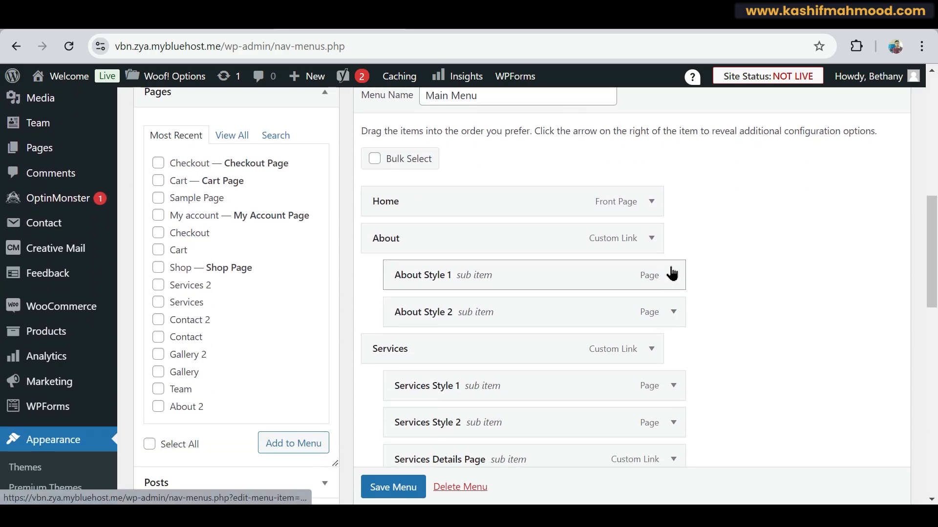
Remove the About custom link from the Main Menu and rename the About Style 1 item to About.
left_click(651, 239)
left_click(385, 402)
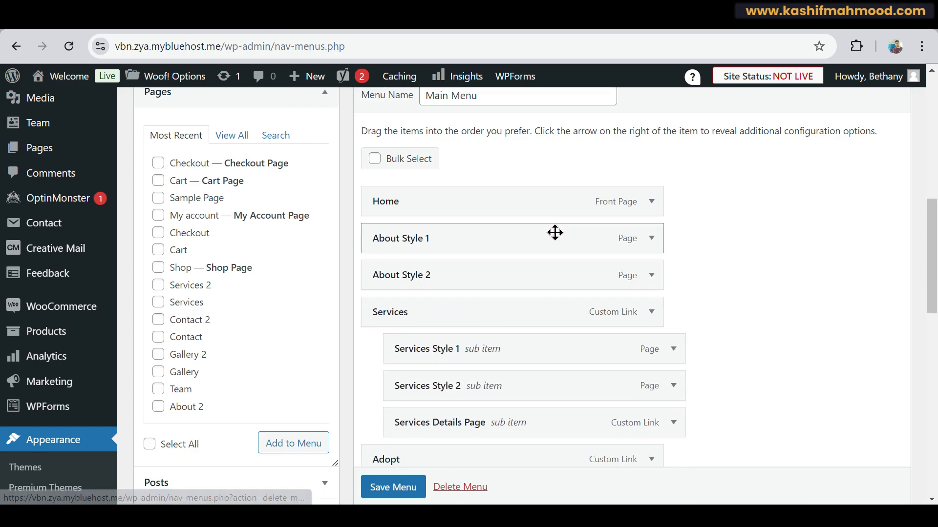
left_click(652, 238)
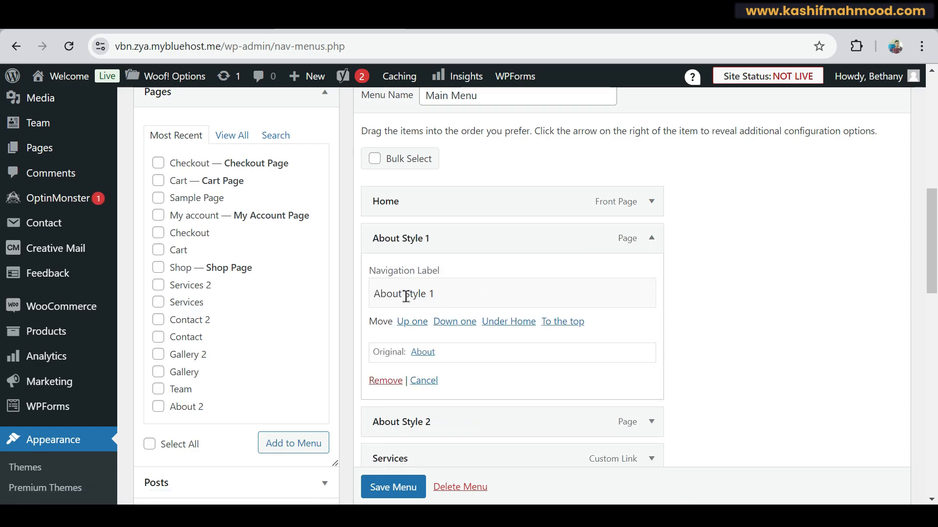
left_click(652, 239)
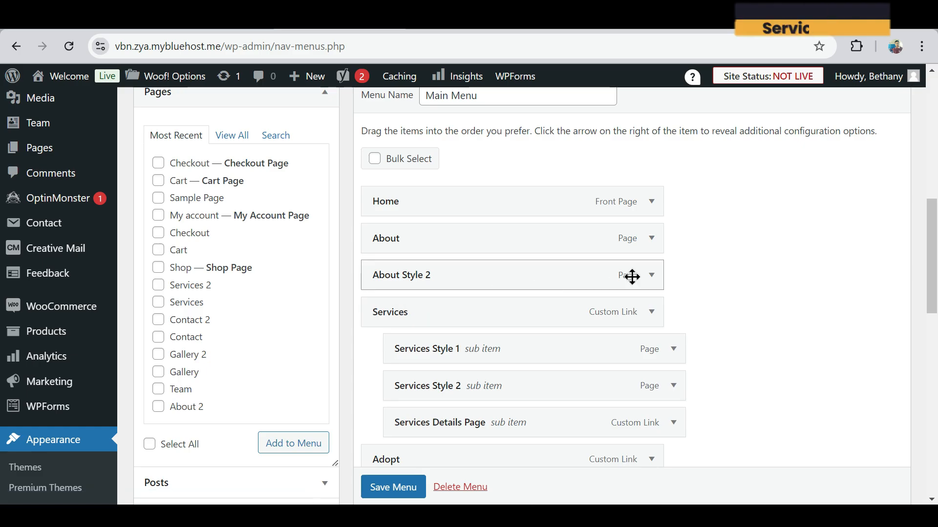
Remove the About Style 2 item from the Main Menu and look over the remaining menu items.
left_click(652, 275)
left_click(386, 418)
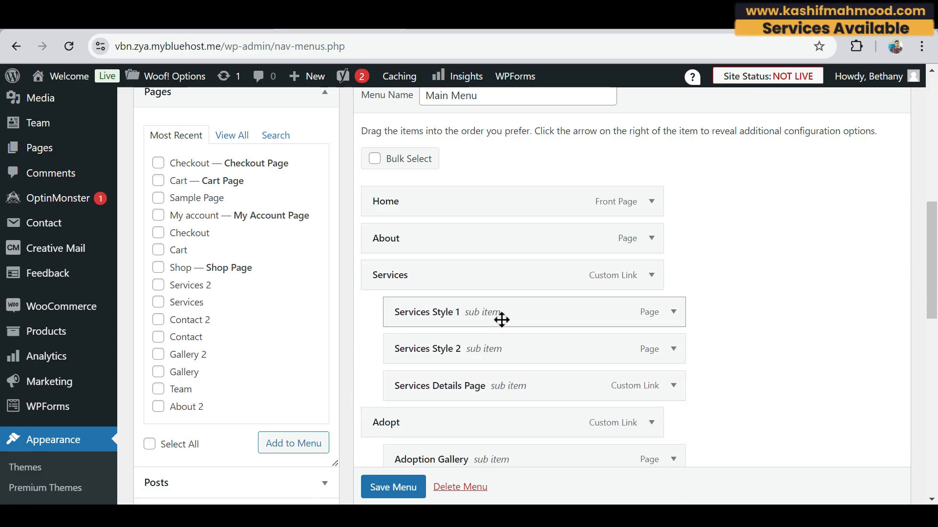
left_click(673, 312)
scroll(537, 342, "down", 15)
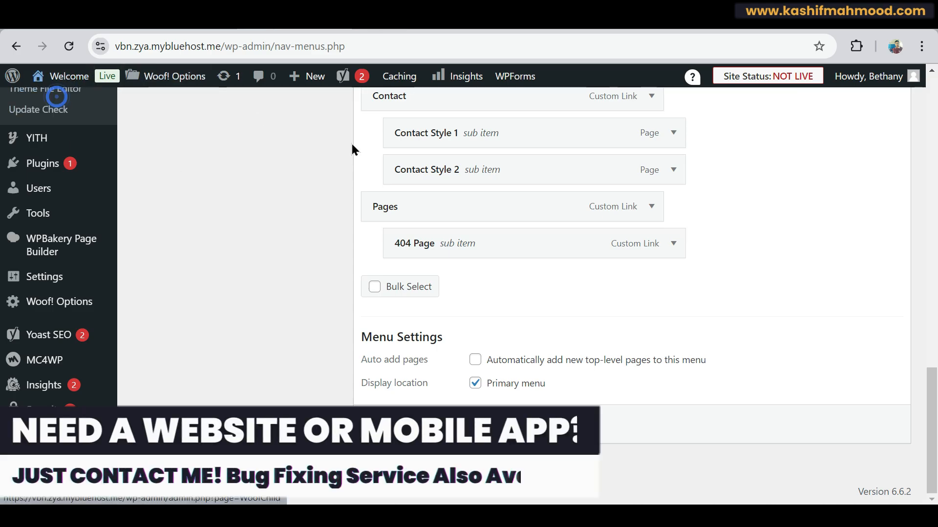
Copy the site's home address and open it in an incognito window to check what visitors see.
left_click(402, 19)
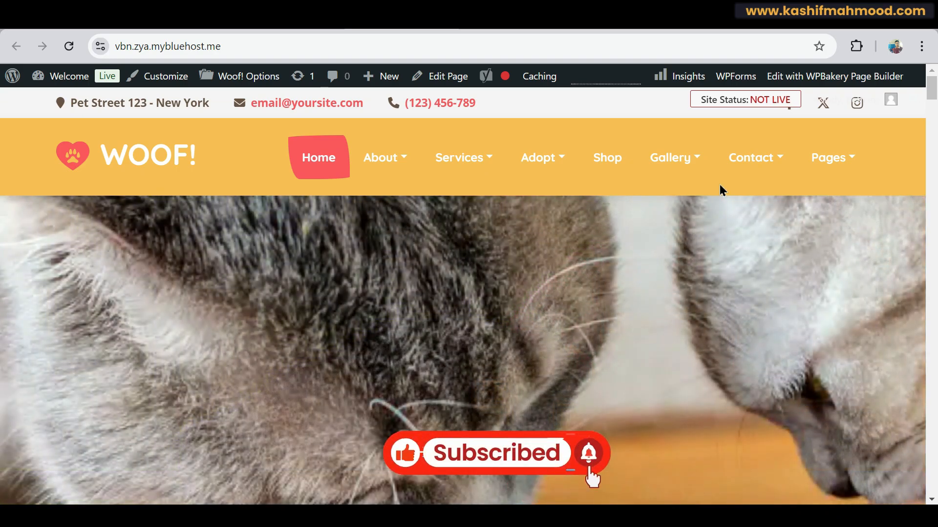
left_click(326, 46)
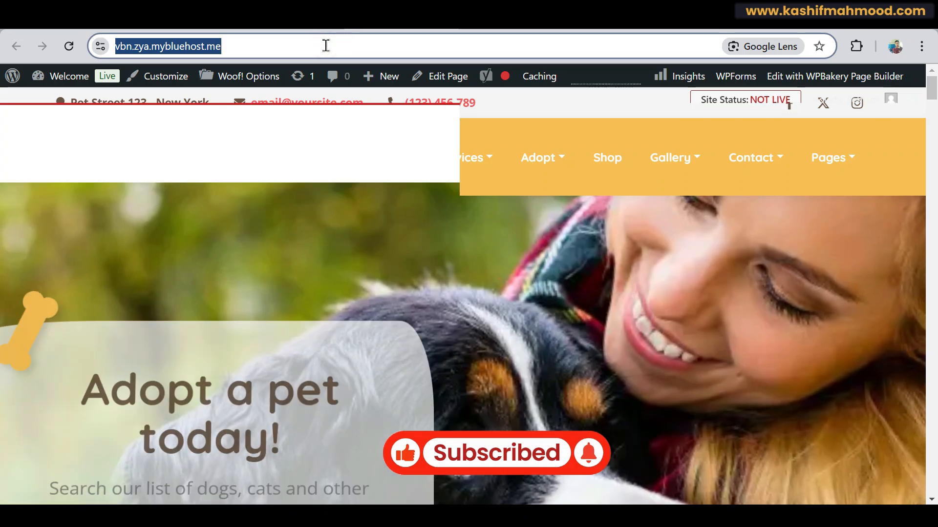
key("ctrl+c")
key("ctrl+shift+n")
key("ctrl+v")
key("Return")
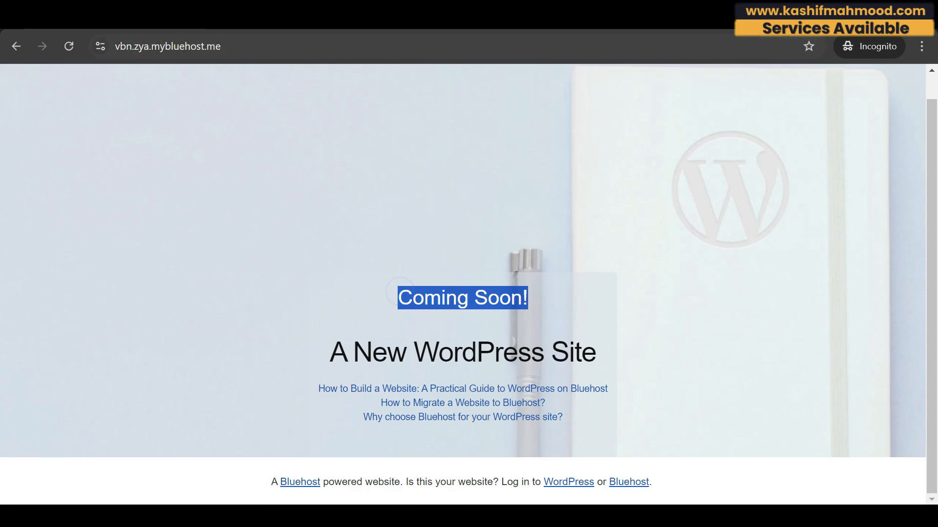
left_click(922, 12)
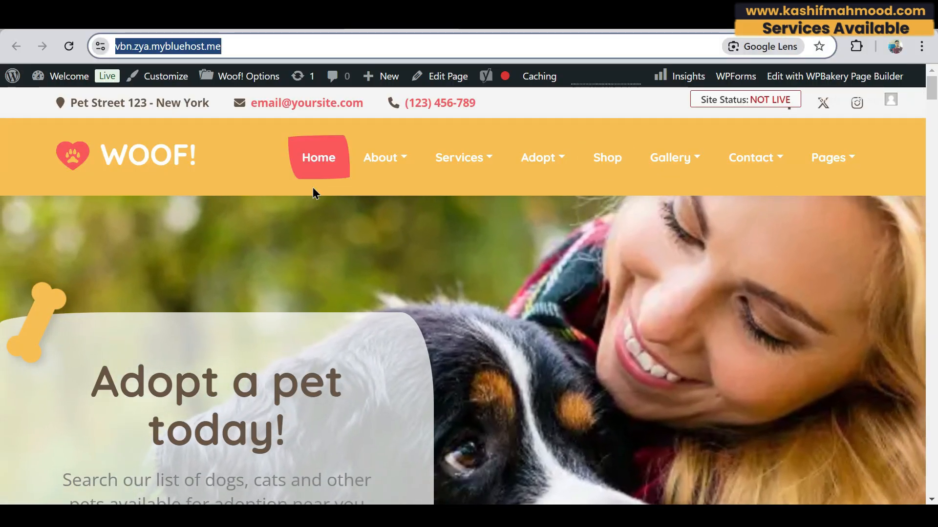
Open the site status settings of Bluehost and turn off the Coming Soon page.
left_click(765, 103)
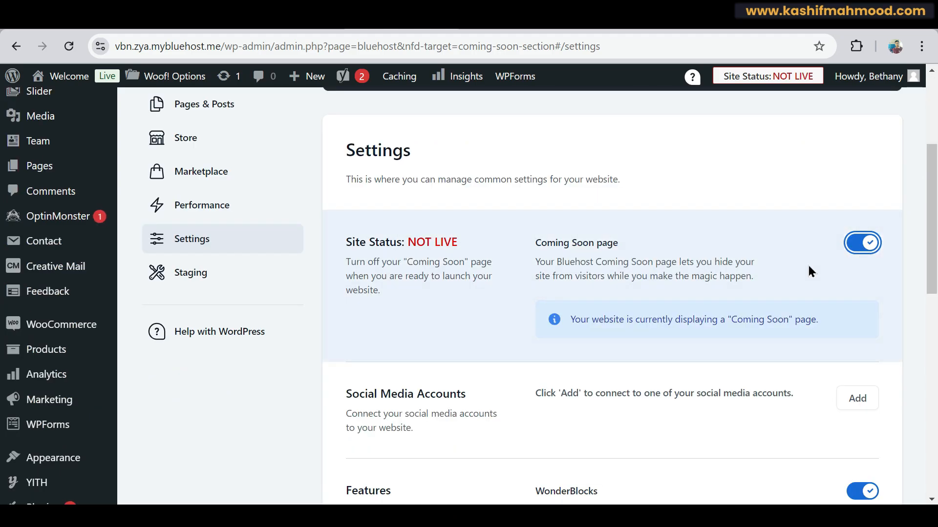
scroll(737, 303, "down", 9)
scroll(737, 303, "up", 13)
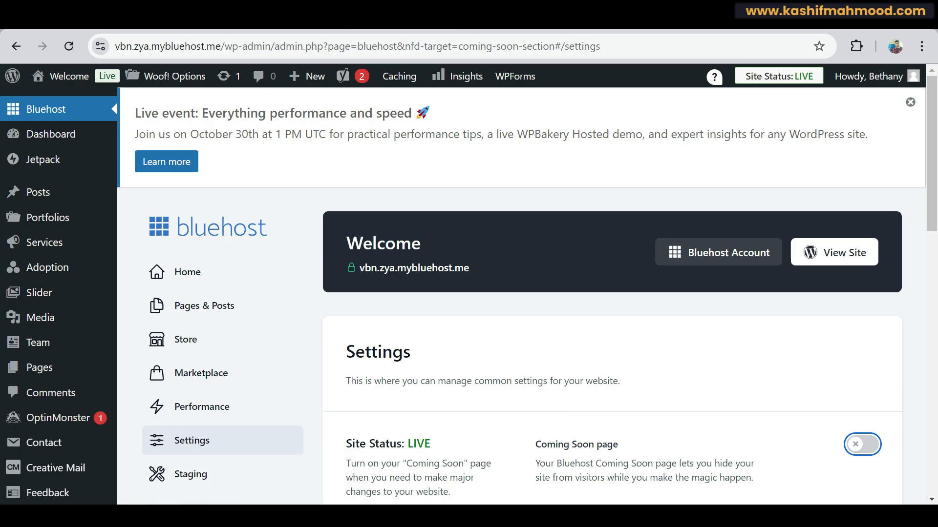
Switch back to the incognito window and reload the site's home page to check it as a visitor.
mouse_move(509, 517)
left_click(651, 469)
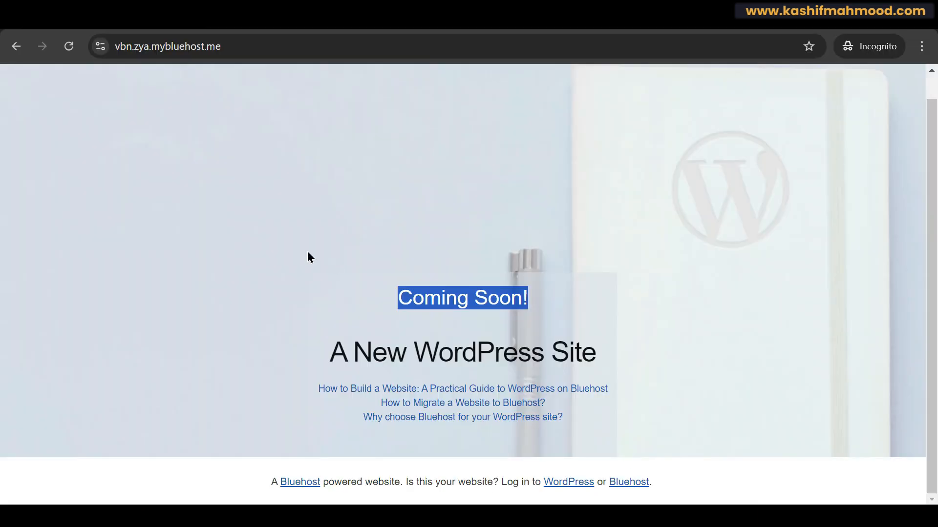
left_click(229, 208)
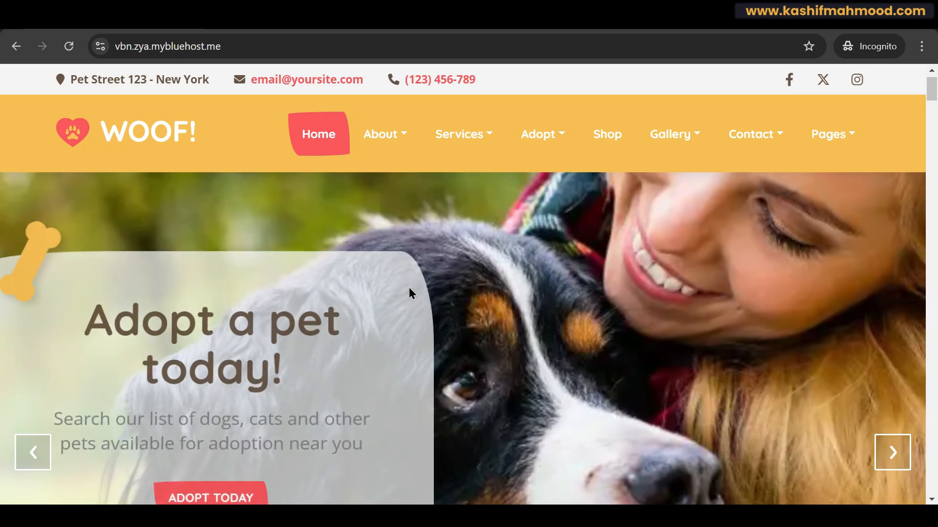
Look over the live home page as a visitor, and open the Woof! Options of the theme in the WordPress dashboard.
scroll(517, 340, "down", 8)
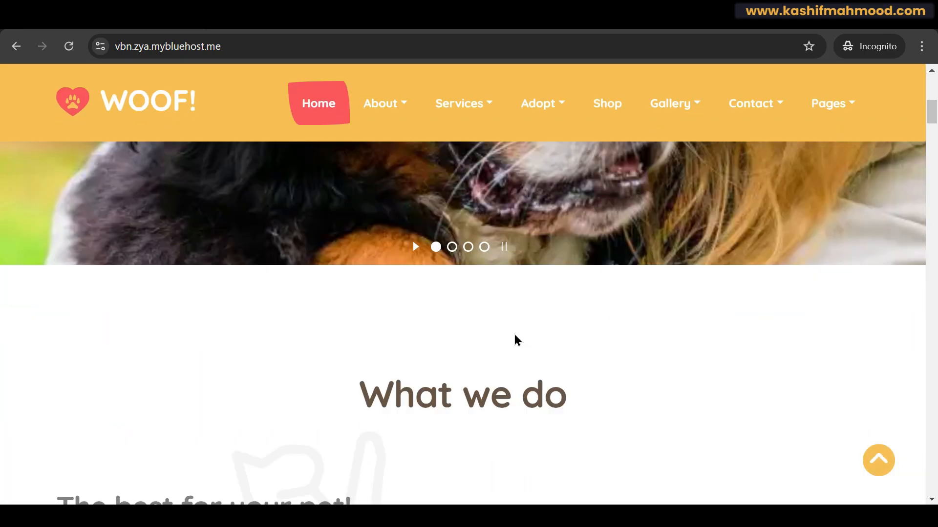
scroll(517, 339, "up", 8)
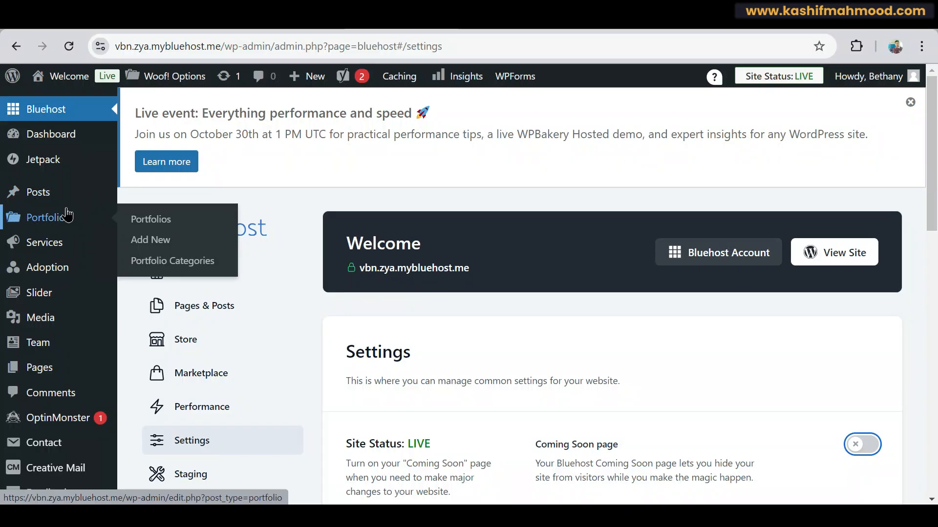
scroll(62, 265, "down", 8)
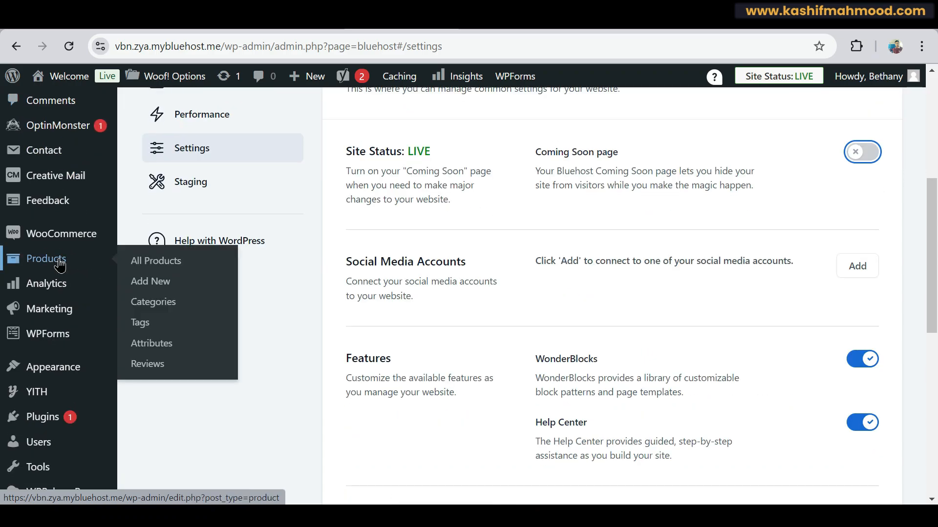
scroll(60, 265, "down", 5)
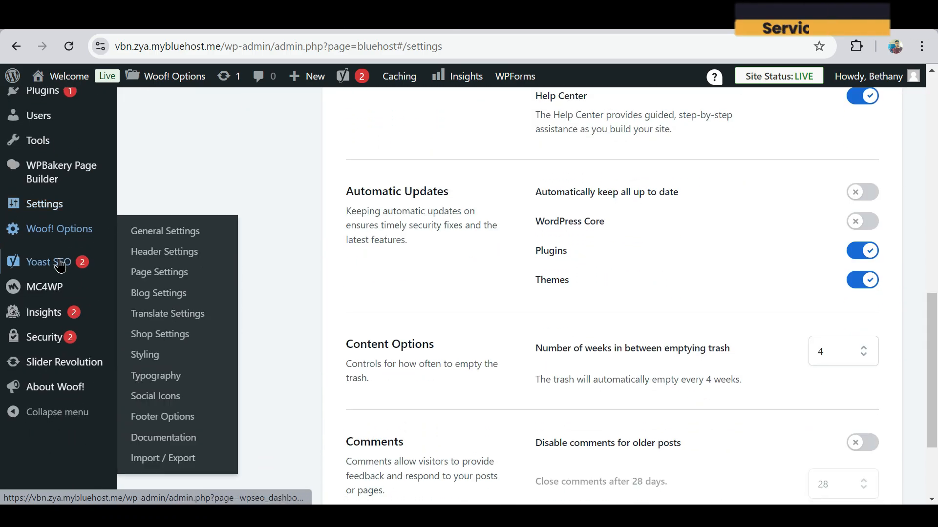
scroll(60, 265, "up", 2)
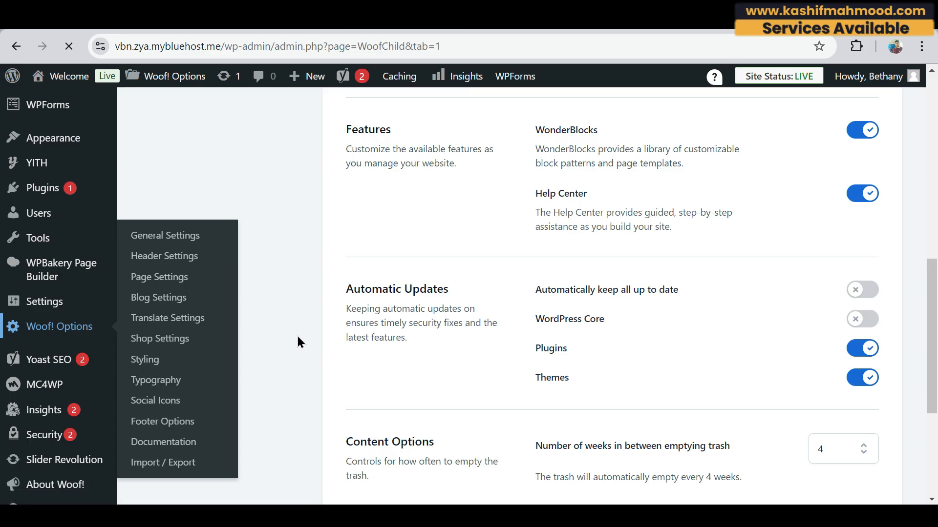
Review the General Settings of the theme, covering the Gutenberg editor, site logo and preloader options.
scroll(455, 336, "down", 2)
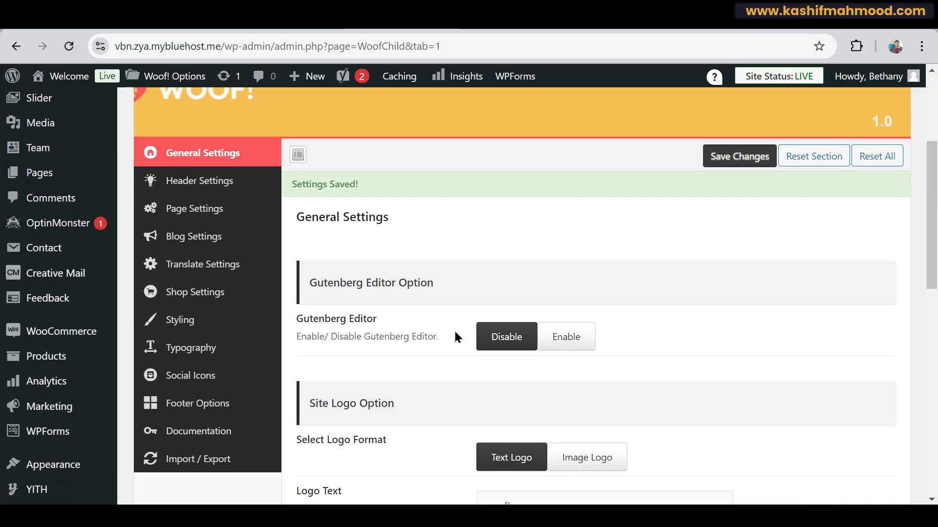
scroll(454, 336, "down", 5)
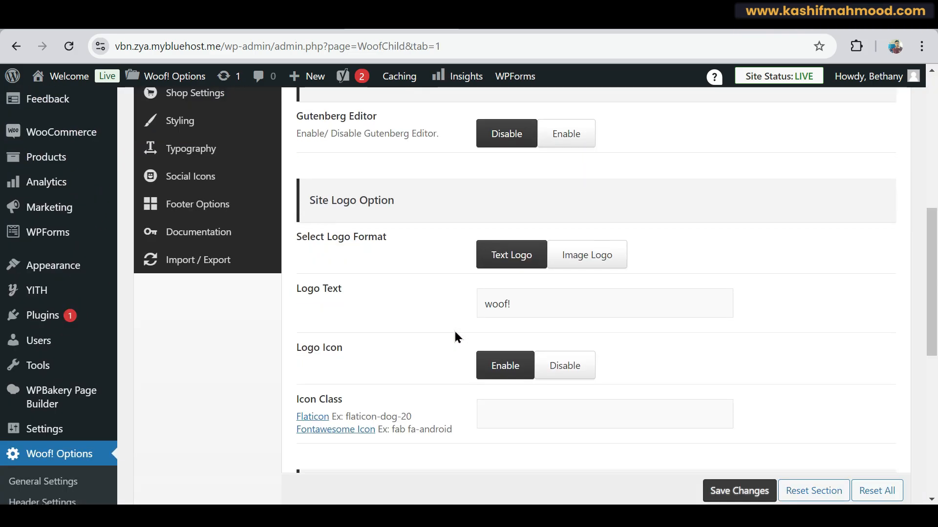
scroll(455, 336, "up", 1)
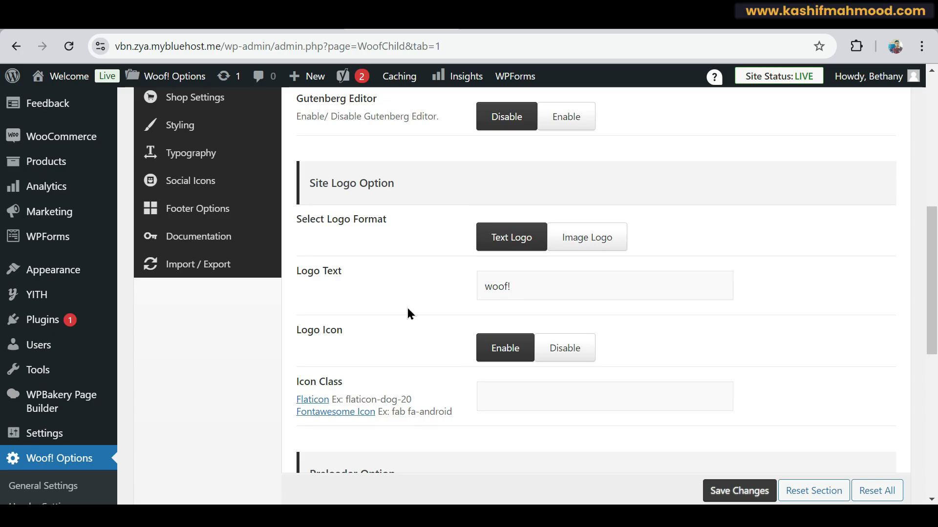
scroll(386, 315, "down", 5)
scroll(371, 315, "up", 9)
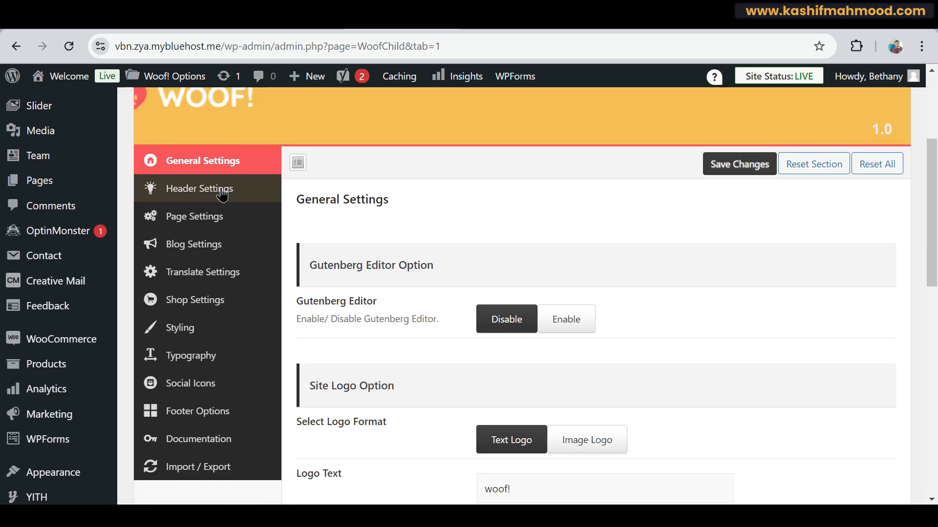
scroll(355, 289, "down", 10)
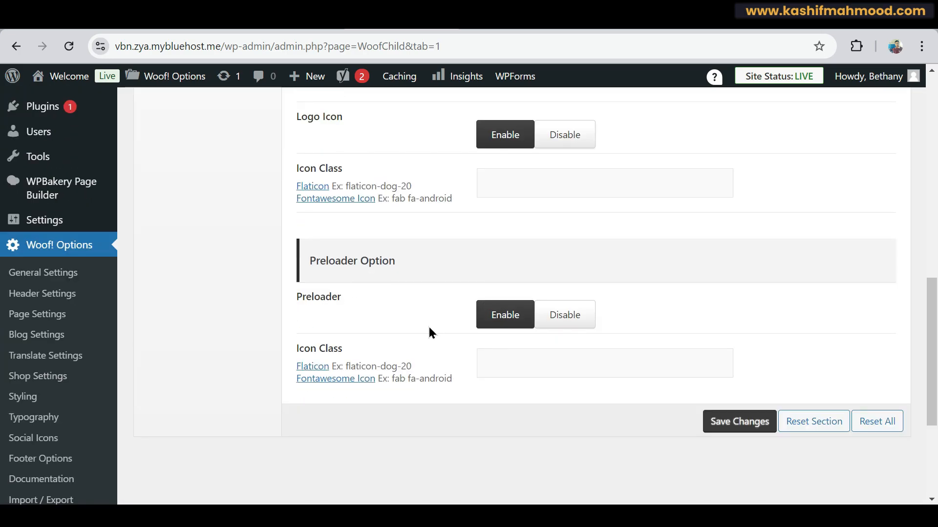
scroll(429, 327, "up", 10)
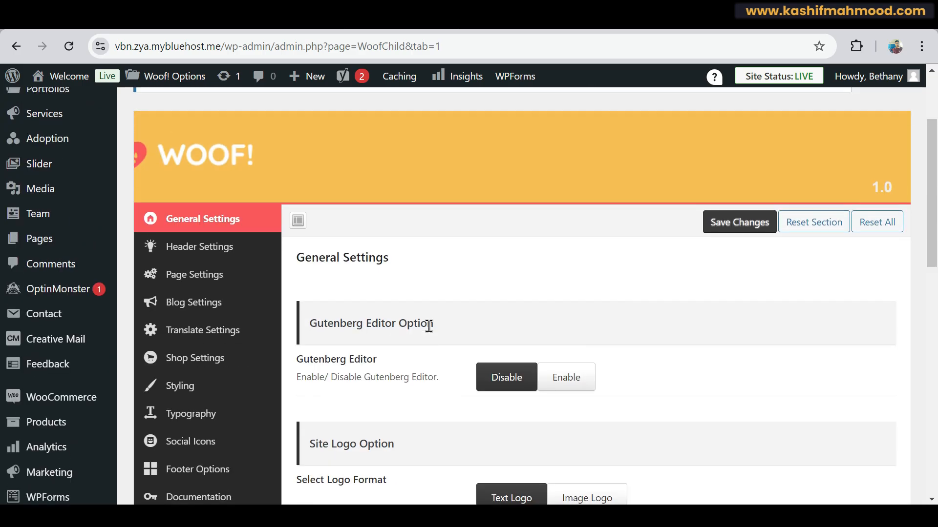
Review the Header Settings and compare the contact info fields with the top bar on the site.
left_click(192, 243)
scroll(358, 273, "down", 2)
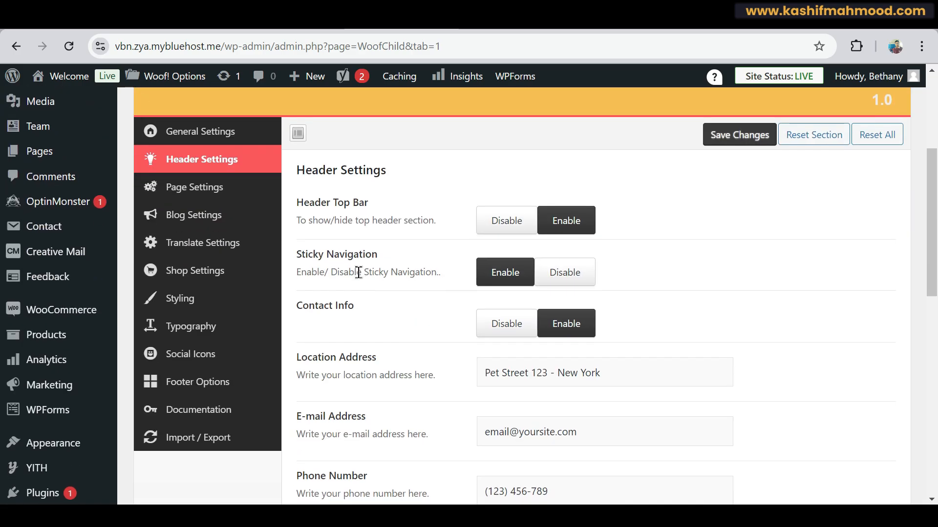
scroll(358, 272, "down", 3)
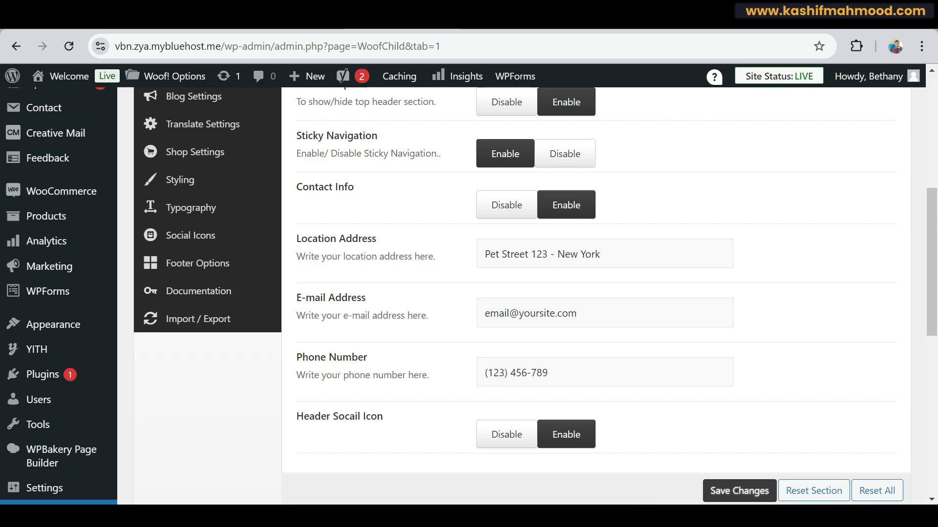
left_click(508, 17)
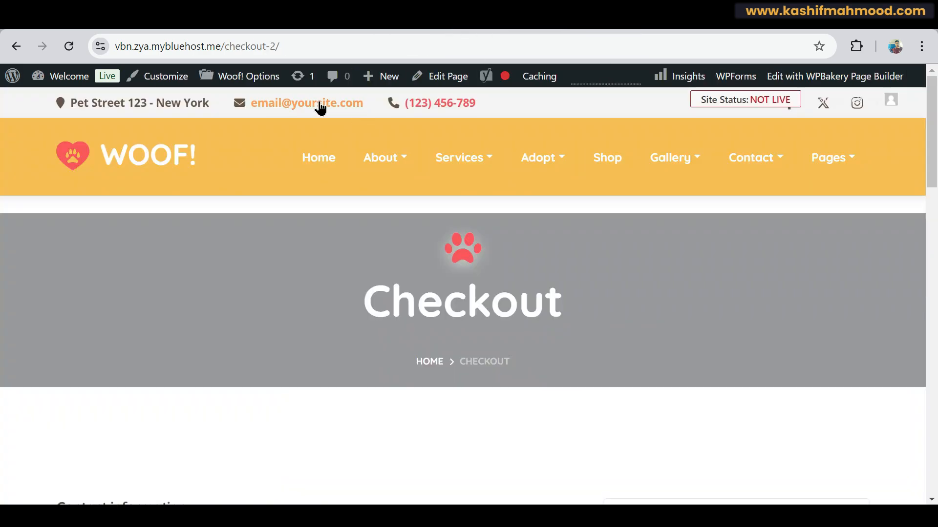
left_click(213, 86)
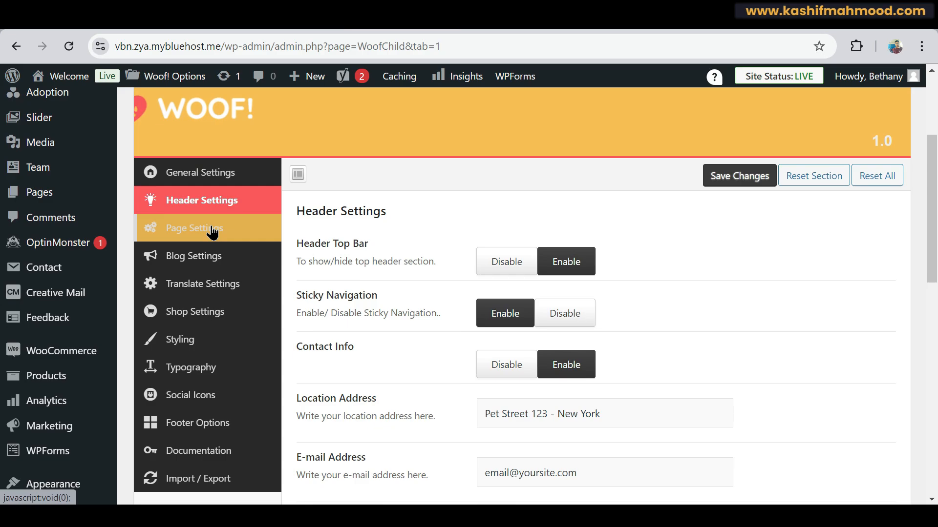
Review the 404 and adoption options in Page Settings, and open the Adoption Gallery page on the site for comparison.
left_click(212, 232)
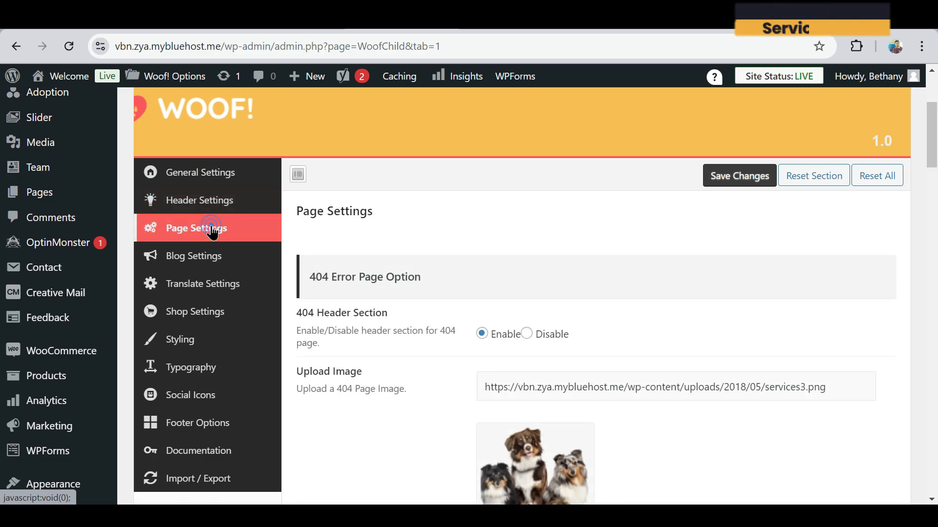
scroll(396, 318, "down", 5)
scroll(396, 321, "up", 2)
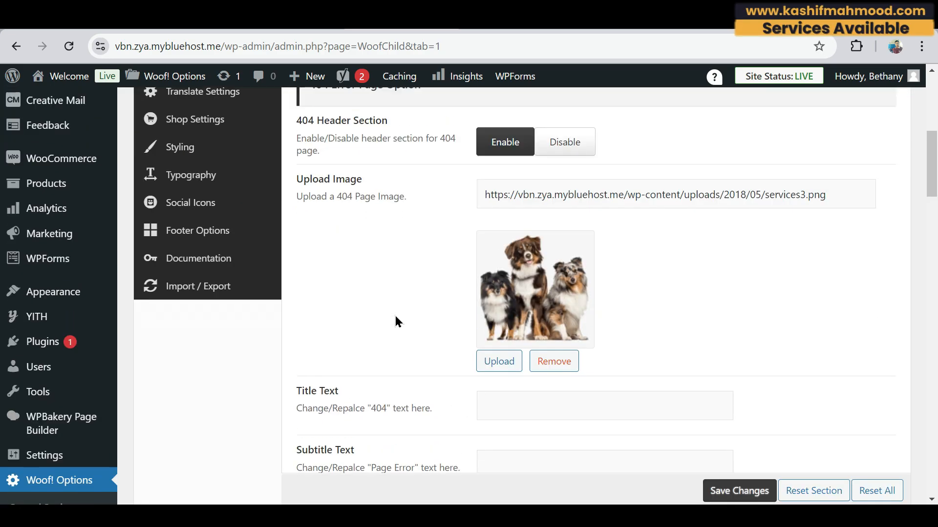
left_click(494, 17)
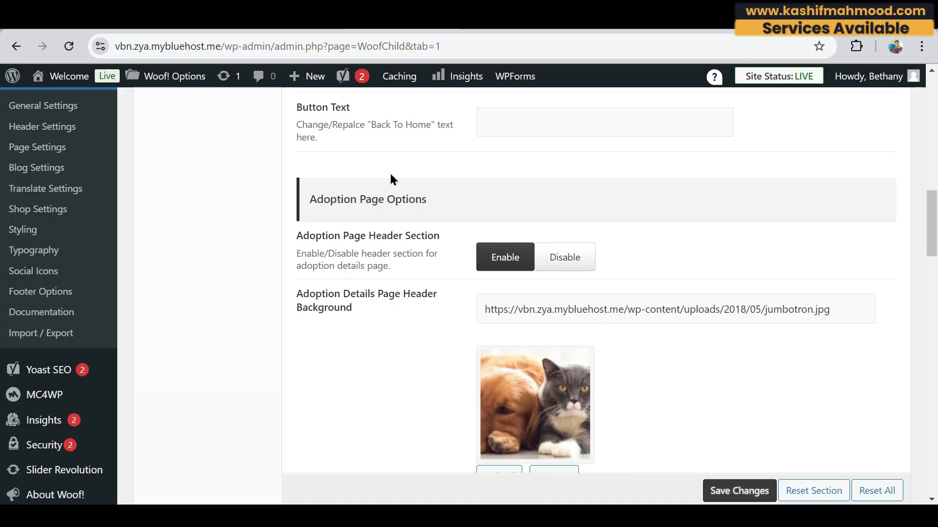
scroll(408, 266, "down", 1)
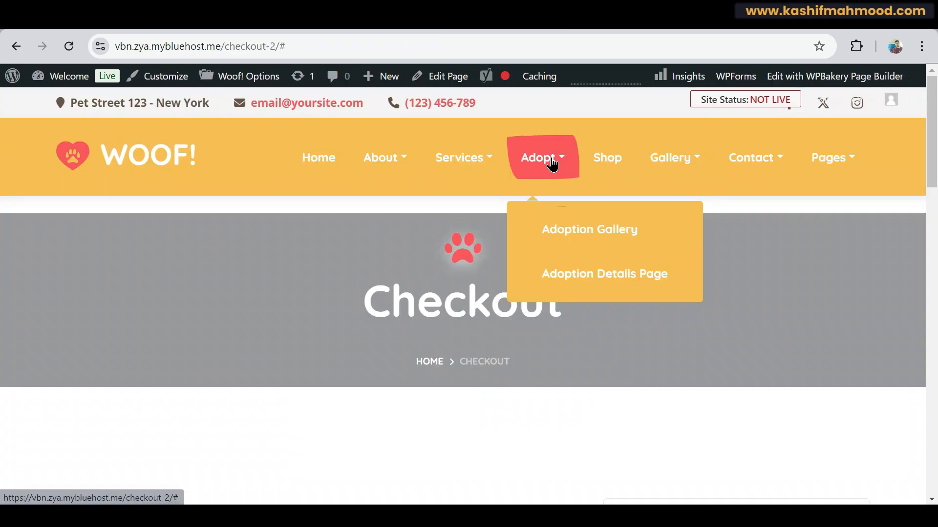
left_click(581, 224)
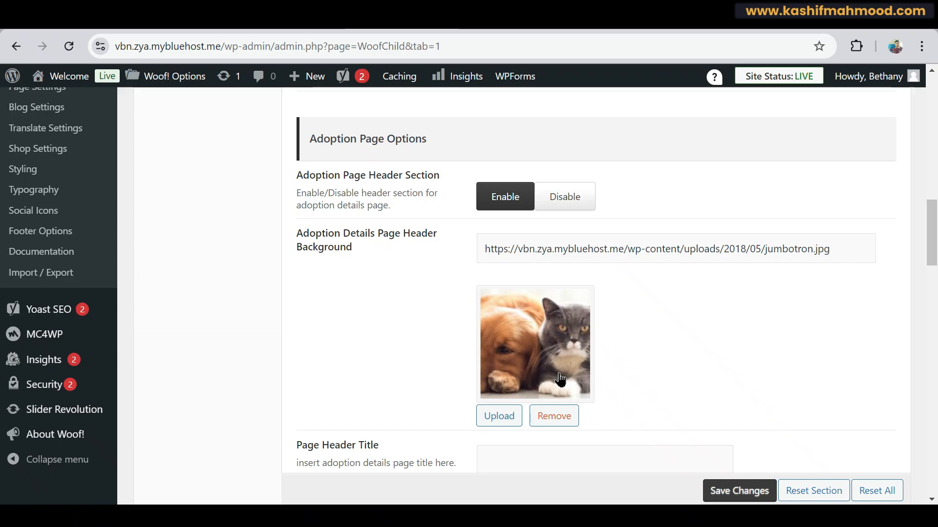
Examine the remaining Page Settings, from the adoption details options down to the Services Category Base.
scroll(515, 376, "down", 10)
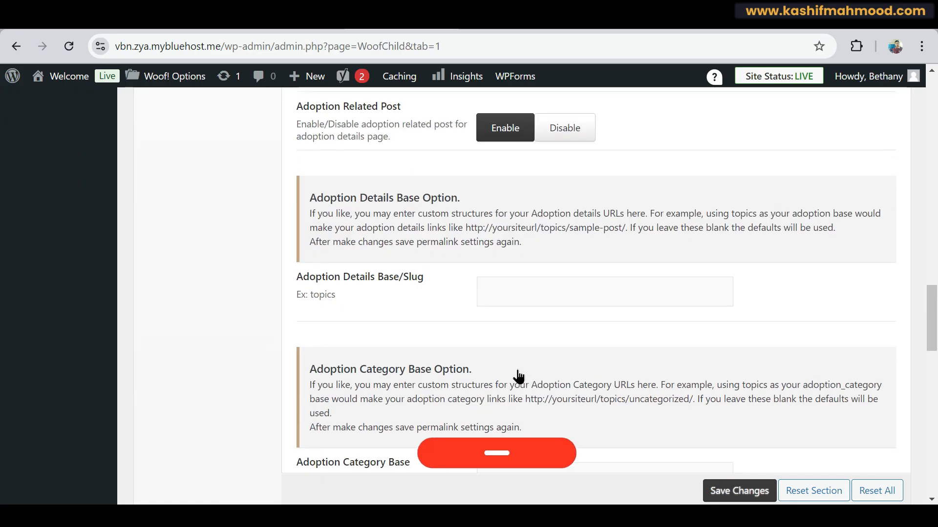
scroll(518, 376, "down", 15)
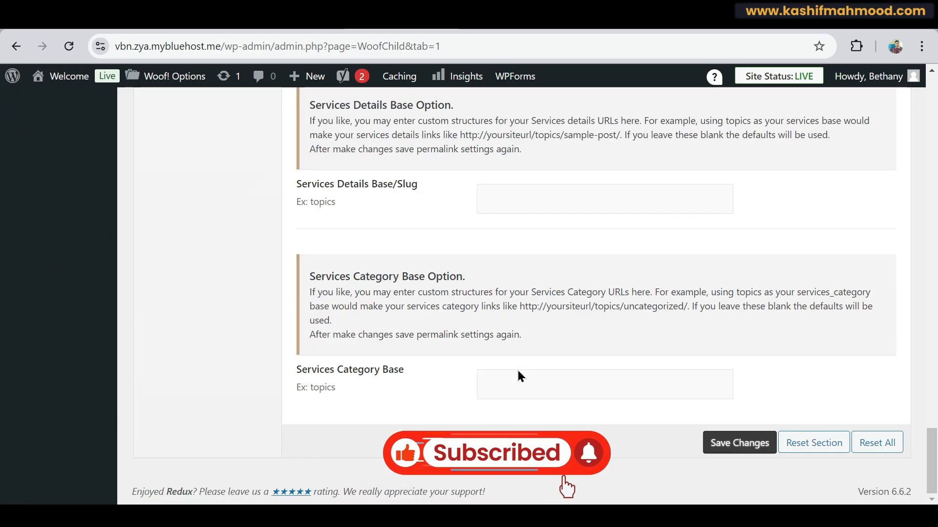
scroll(519, 375, "up", 20)
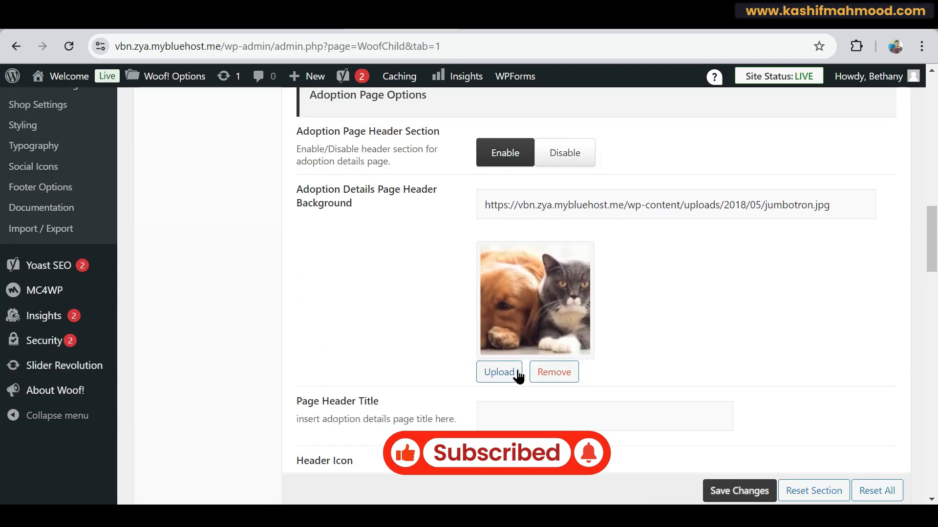
scroll(518, 375, "up", 15)
Review the Blog Settings and the Shop Settings of the theme, including their page header options.
left_click(198, 261)
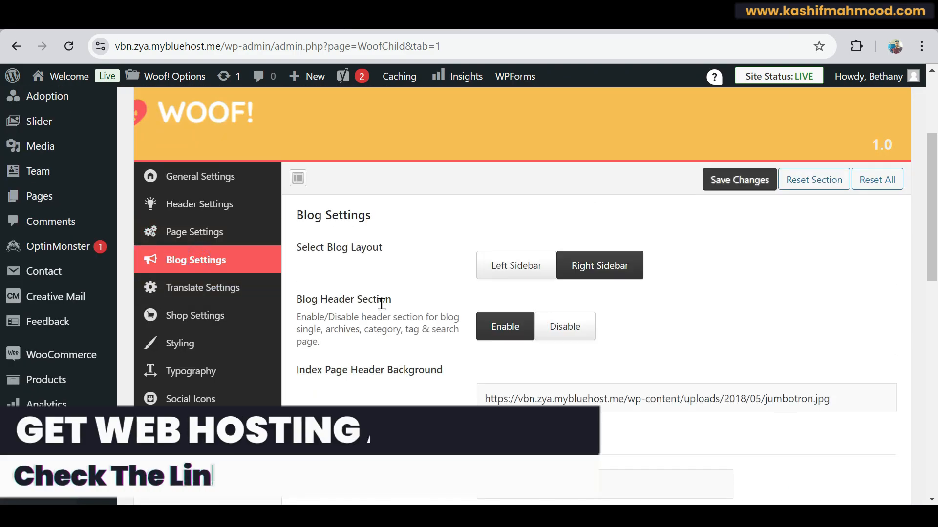
scroll(381, 304, "down", 6)
scroll(381, 304, "down", 3)
scroll(382, 304, "up", 3)
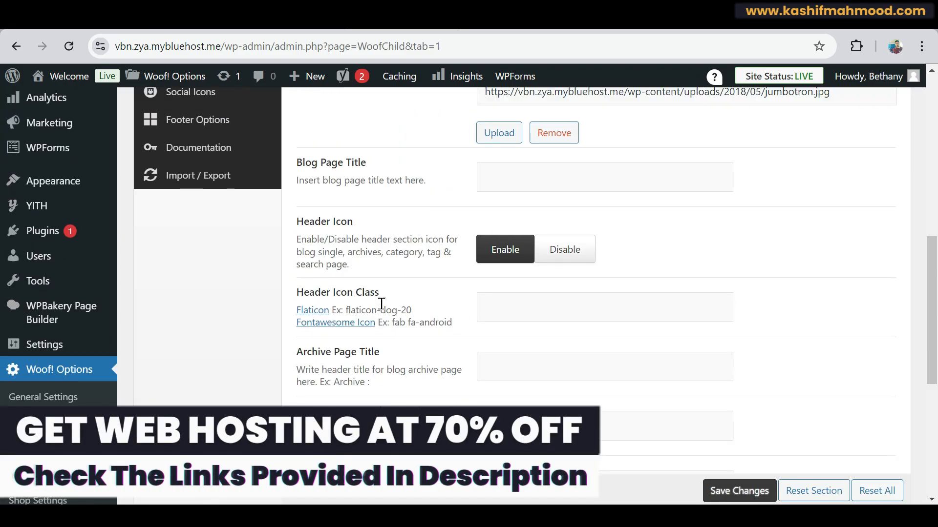
scroll(381, 303, "up", 6)
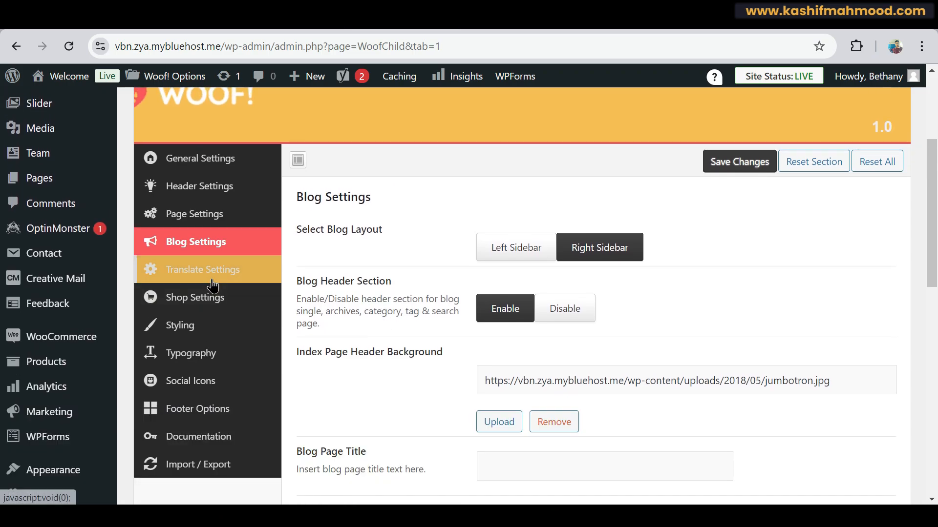
left_click(200, 308)
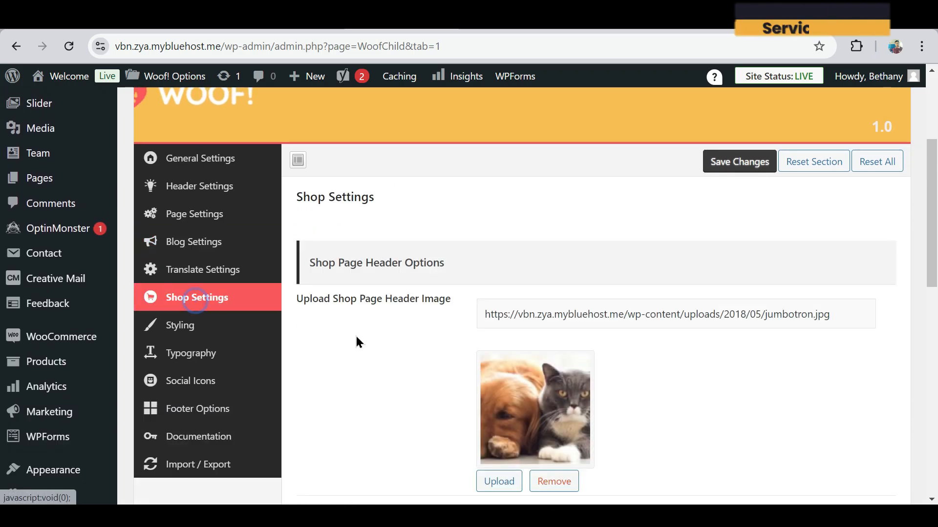
scroll(358, 339, "down", 5)
scroll(172, 264, "up", 4)
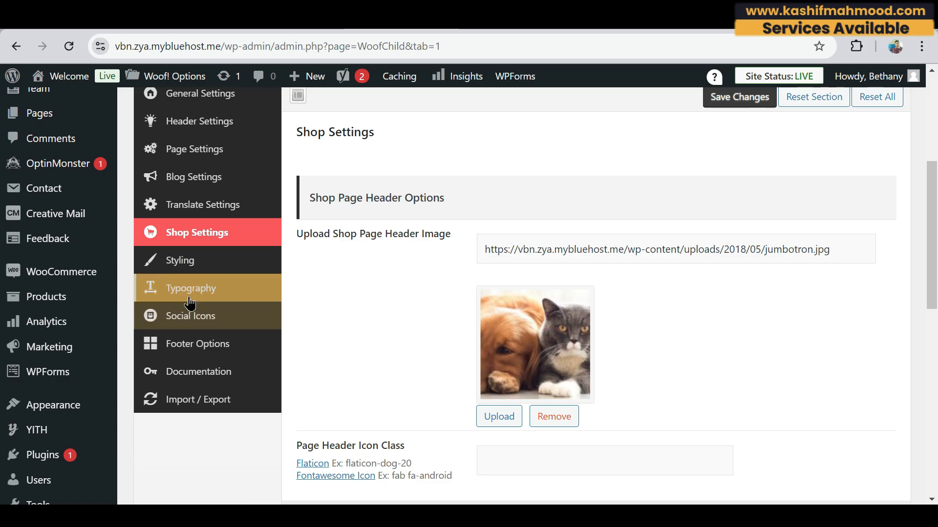
Review the Styling color schemes and Custom CSS field, and the Typography font options of the theme.
left_click(196, 266)
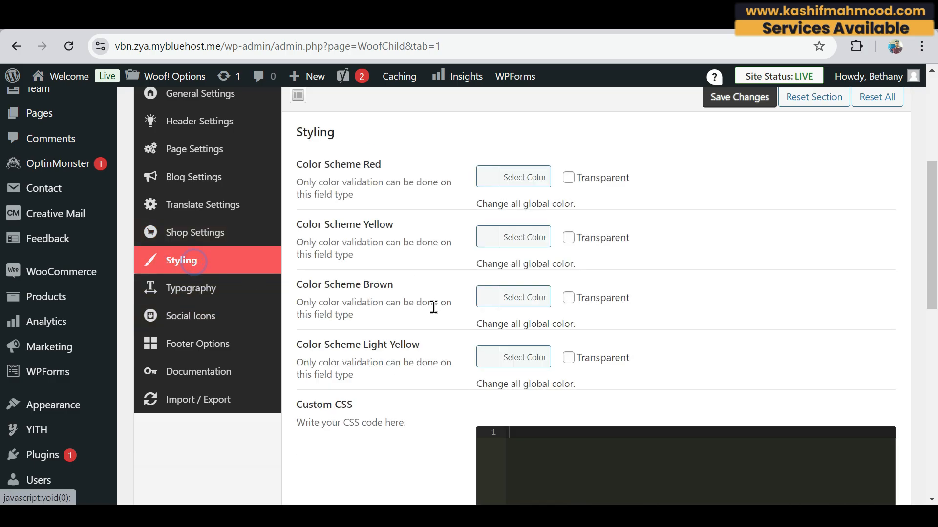
scroll(433, 366, "down", 4)
scroll(434, 312, "up", 5)
scroll(434, 308, "down", 1)
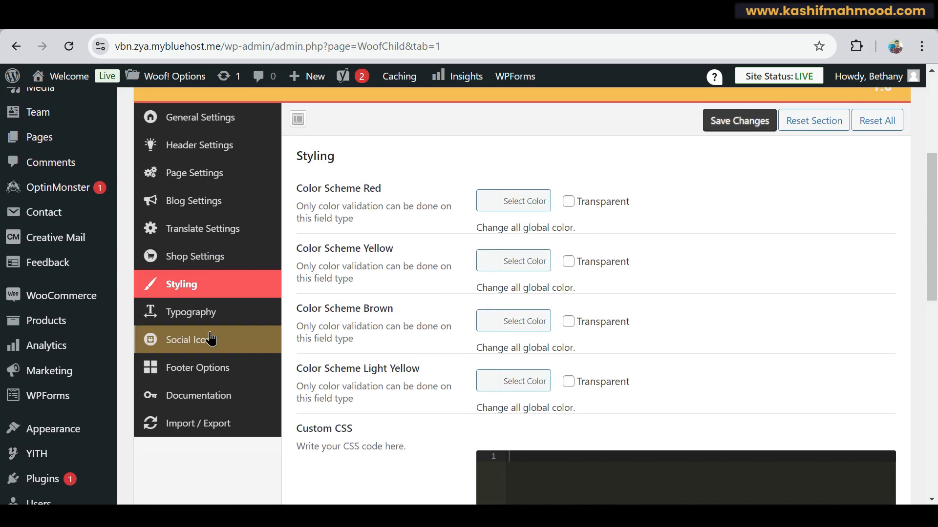
left_click(194, 317)
scroll(415, 337, "down", 2)
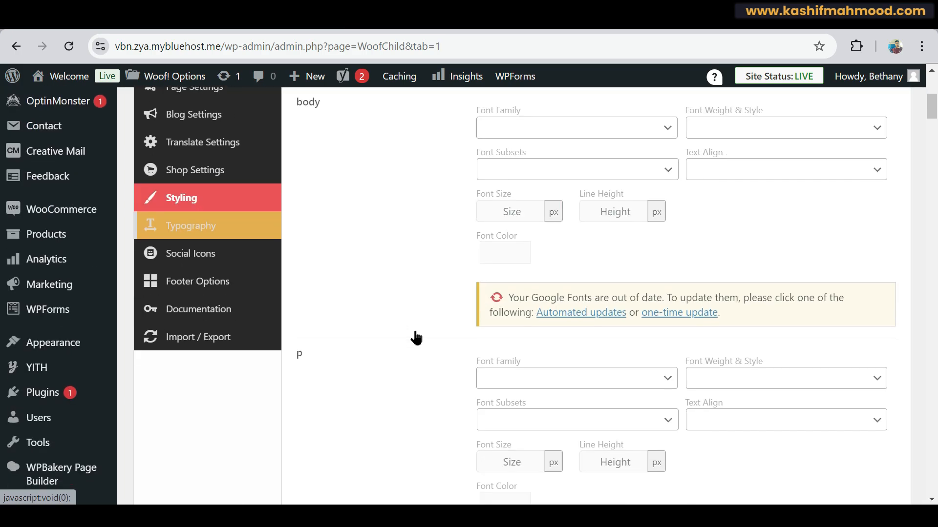
scroll(415, 337, "down", 4)
scroll(414, 336, "up", 6)
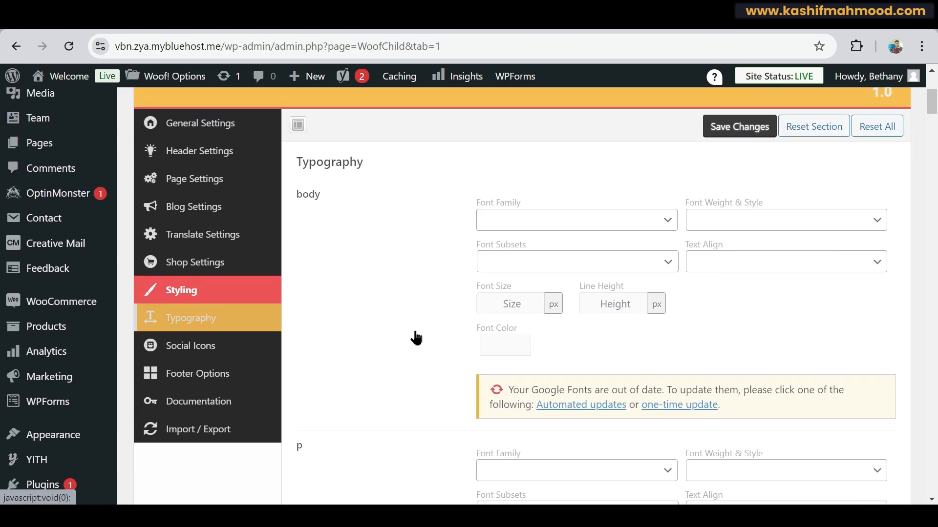
Open the Footer Options and compare the website copyright text with the footer of the Adoption page.
left_click(201, 381)
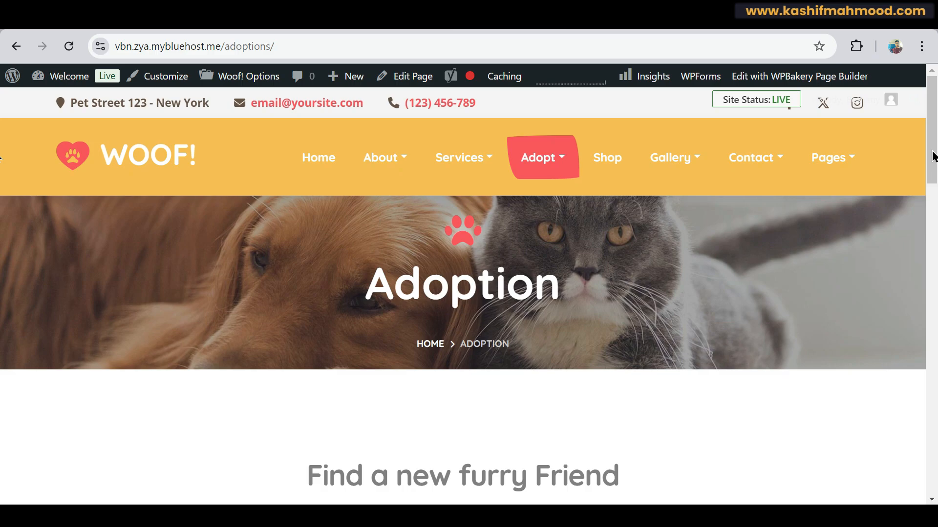
left_click_drag(932, 159, 937, 482)
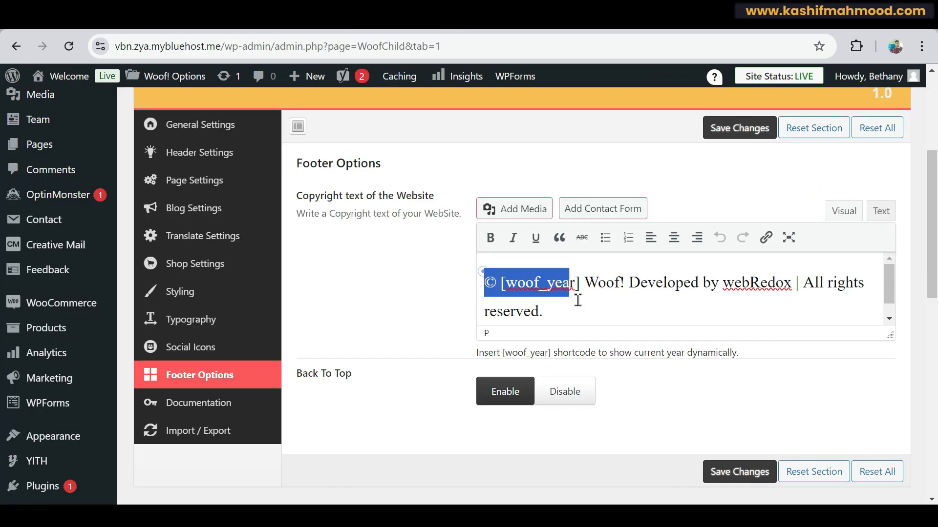
left_click_drag(578, 300, 597, 313)
scroll(409, 297, "up", 3)
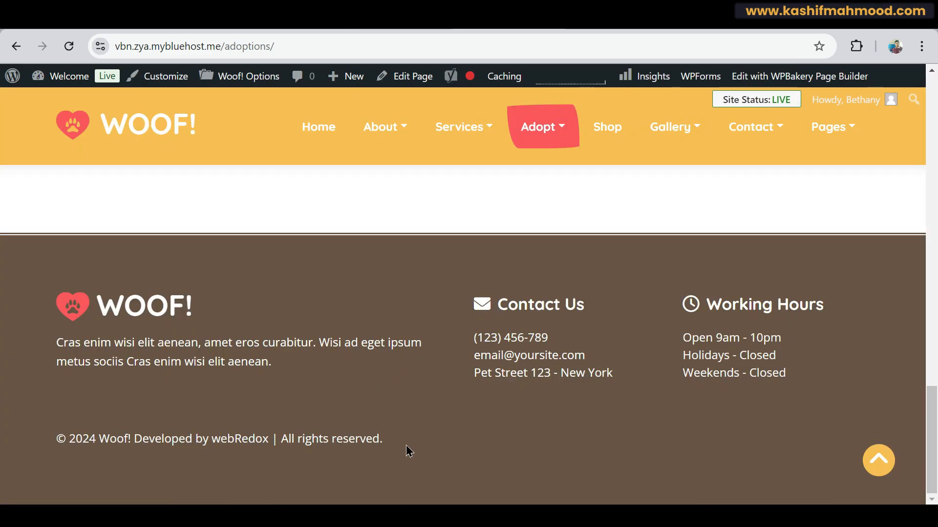
Highlight the copyright line in the Adoption page footer and check the Footer Options in the customizer.
left_click_drag(408, 451, 35, 438)
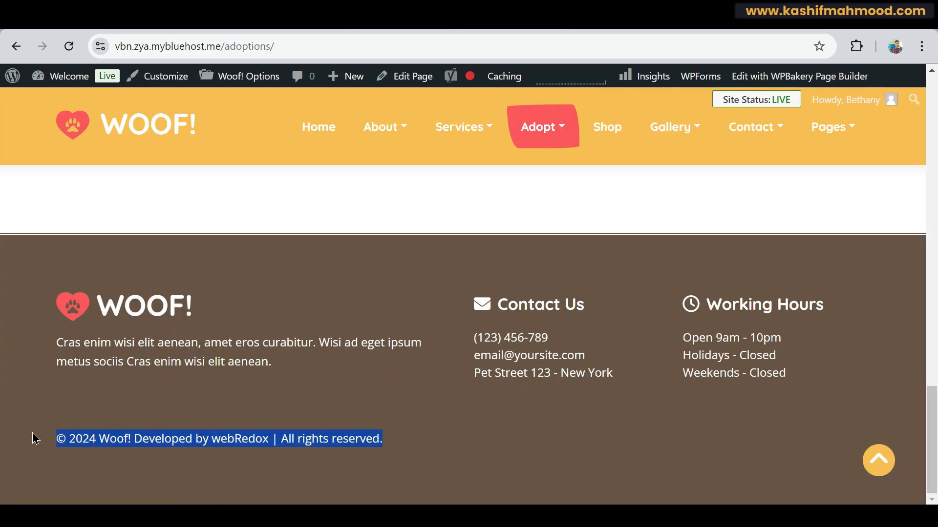
left_click(459, 444)
left_click(165, 78)
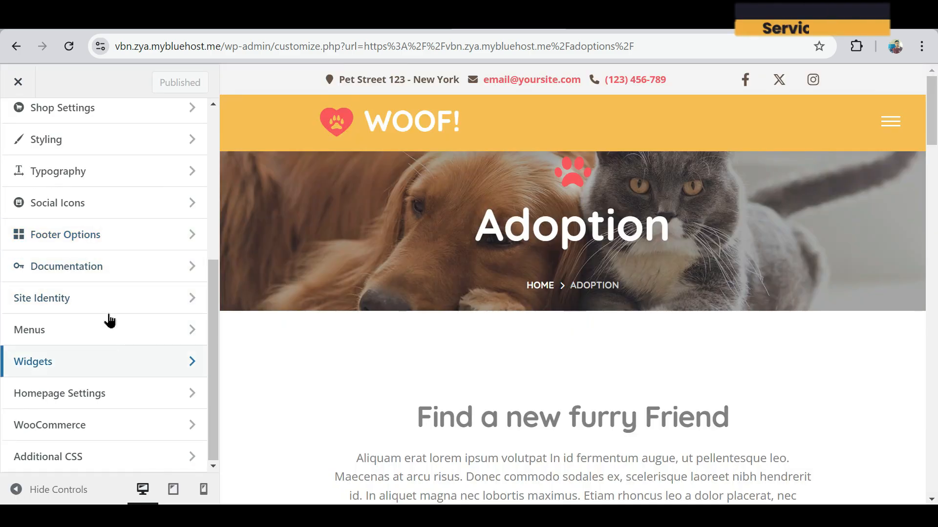
scroll(108, 315, "up", 2)
scroll(89, 322, "up", 1)
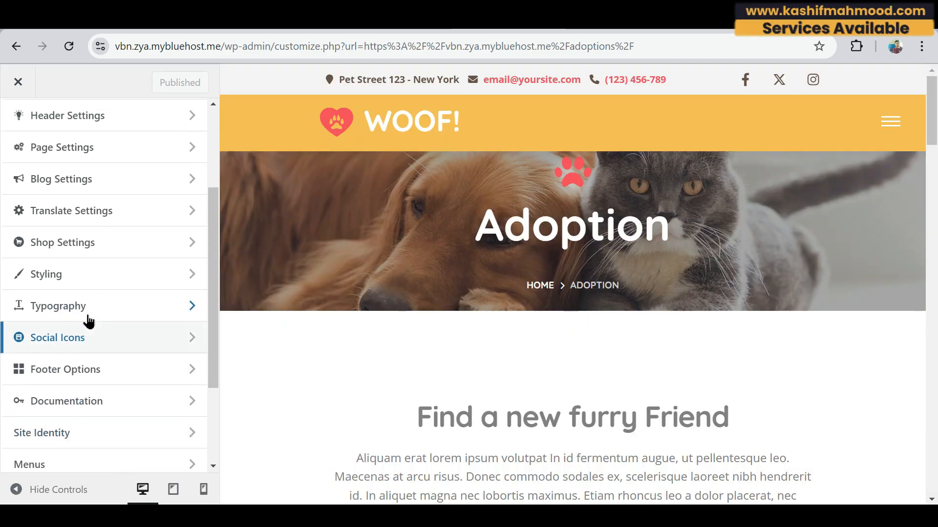
left_click(86, 369)
scroll(102, 317, "down", 2)
scroll(117, 293, "up", 2)
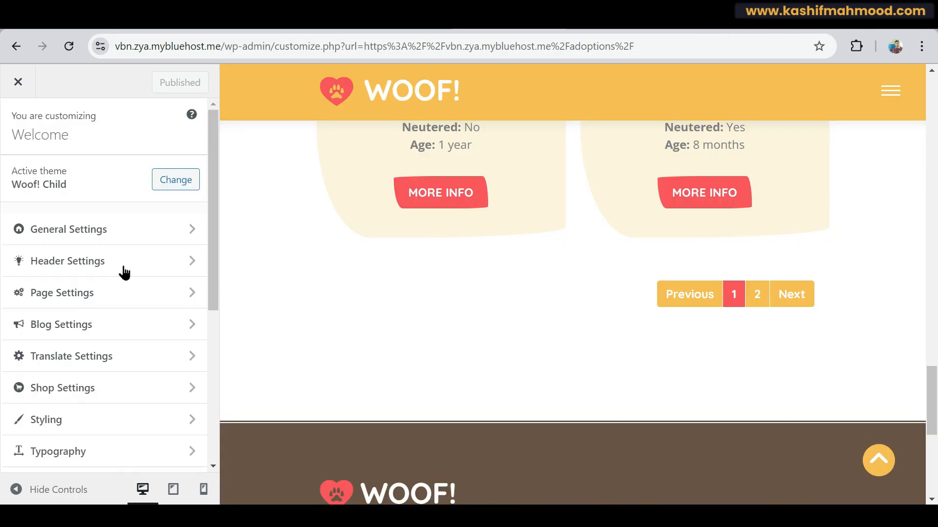
Open the Footer Widget 1 area in the customizer's Widgets settings and expand its About Widget.
scroll(122, 270, "down", 6)
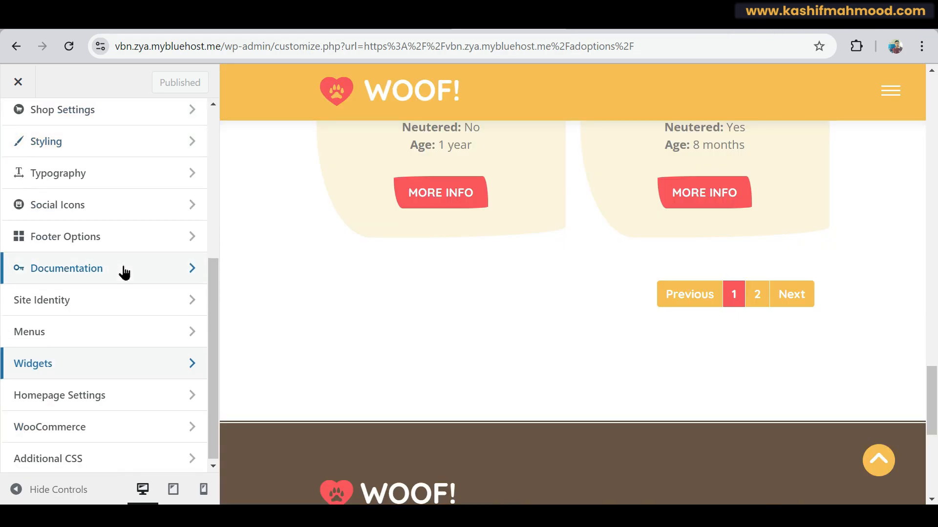
left_click(79, 363)
scroll(255, 373, "down", 5)
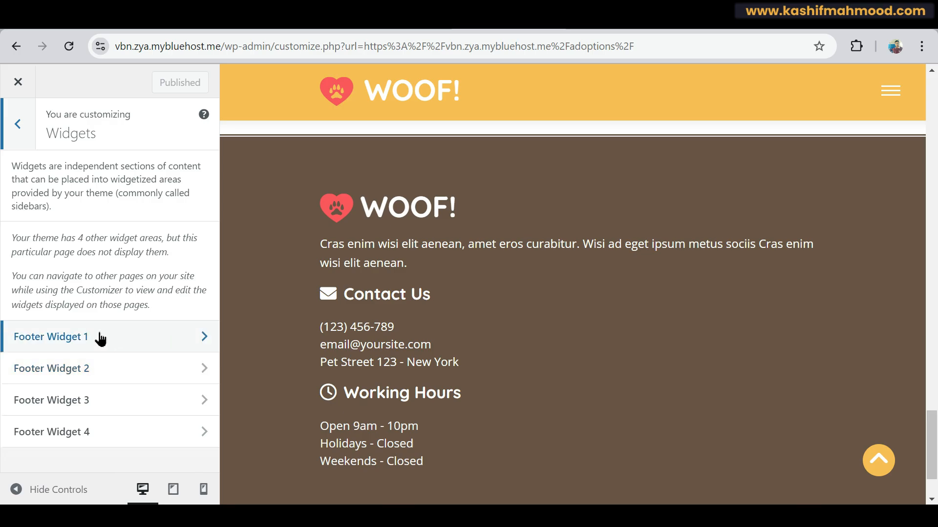
left_click(125, 344)
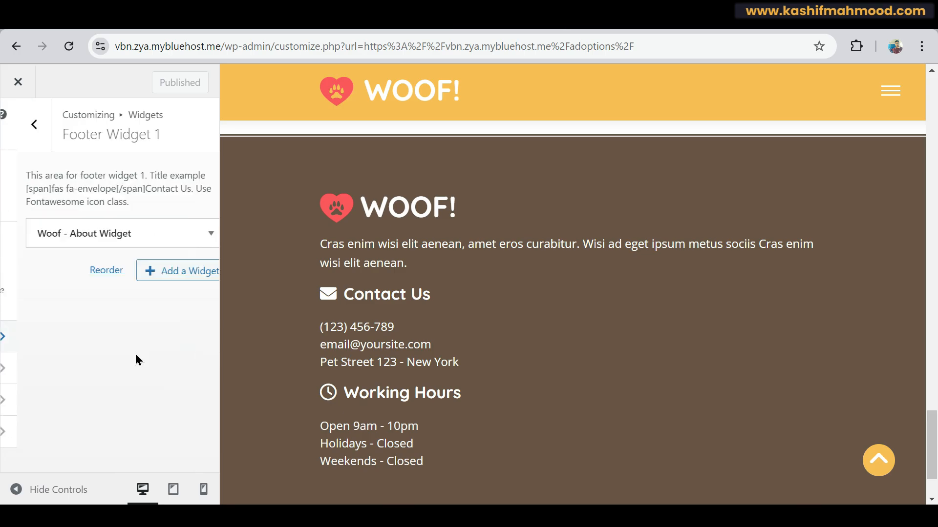
left_click(116, 223)
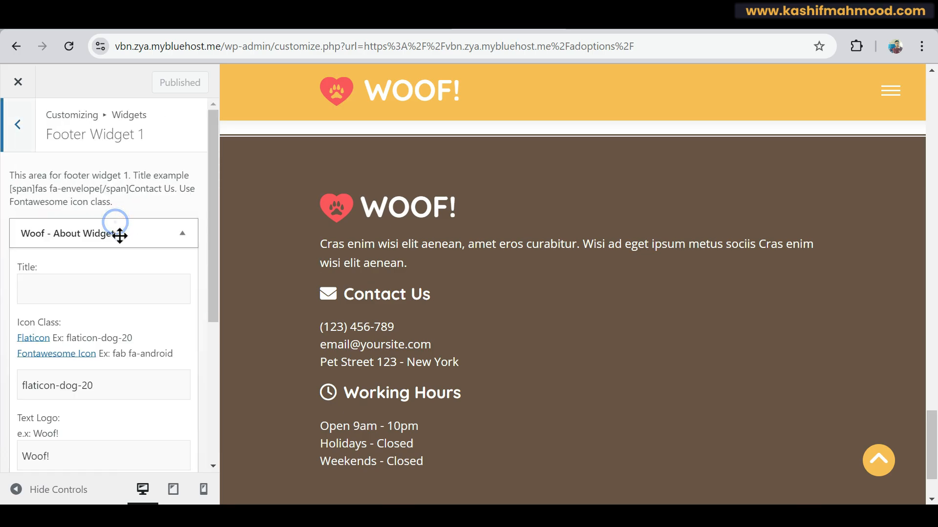
Examine the About Widget's icon class, text logo, image URL and content fields, and return to the widget areas.
scroll(134, 324, "down", 5)
scroll(134, 324, "up", 1)
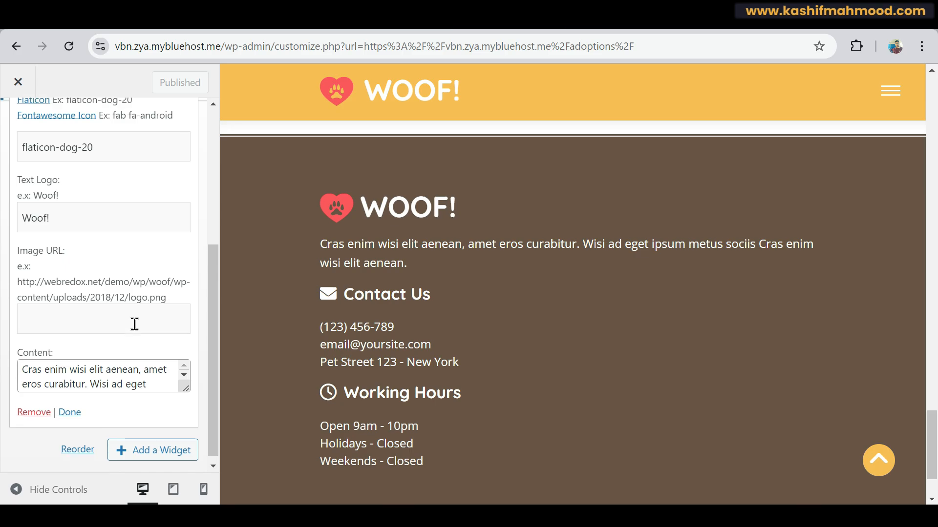
scroll(90, 321, "up", 2)
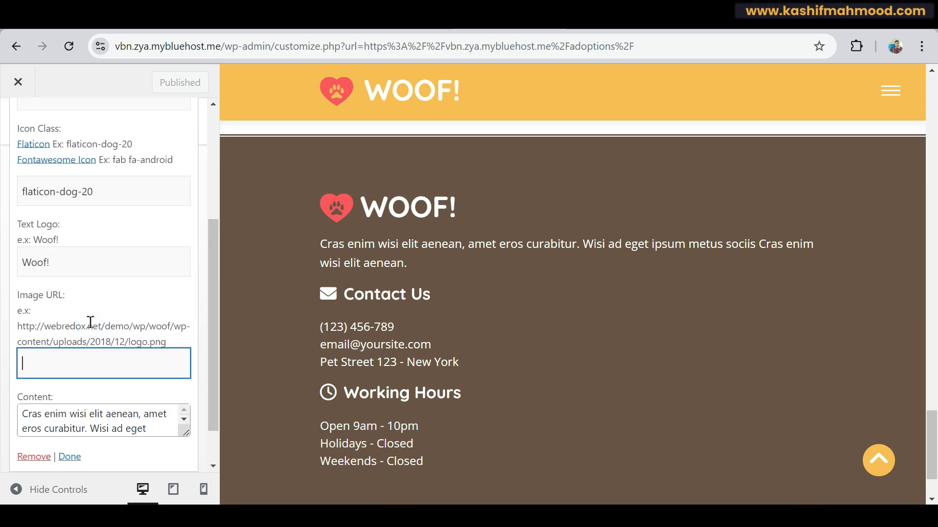
scroll(93, 329, "up", 1)
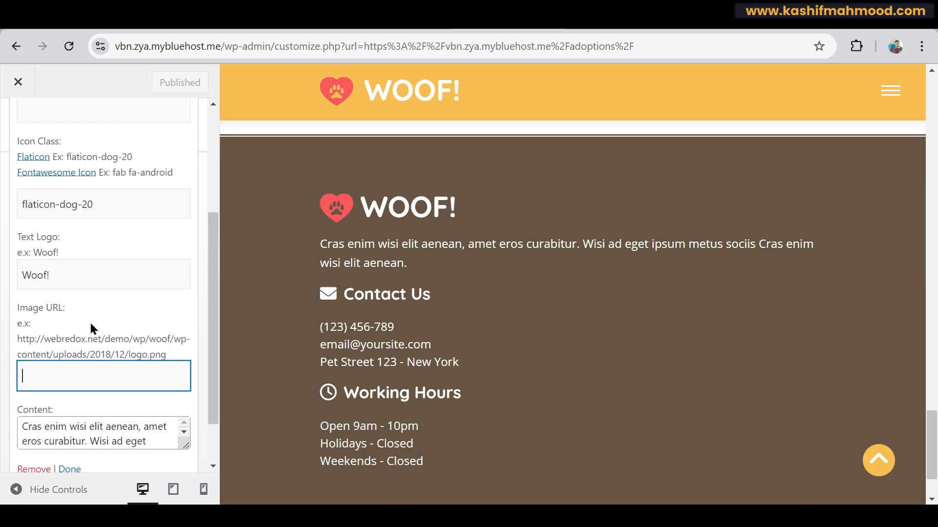
scroll(92, 328, "down", 2)
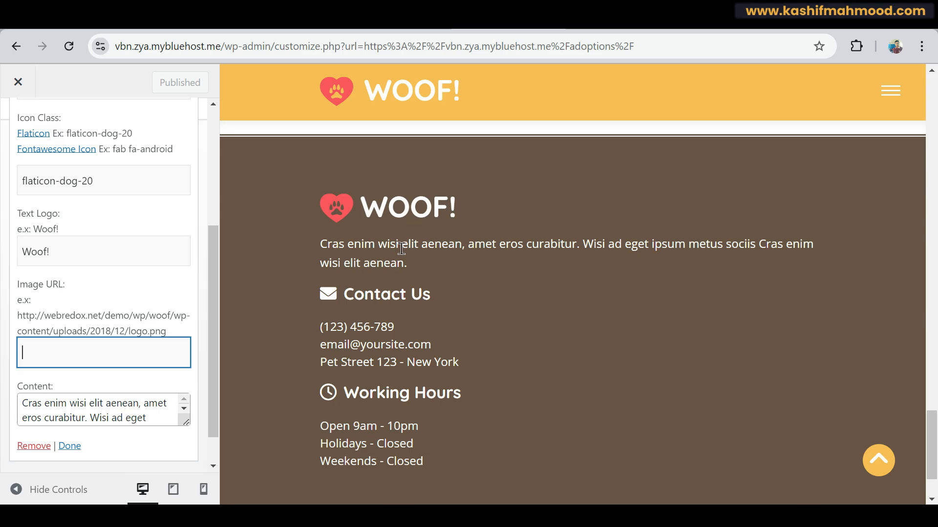
scroll(105, 314, "up", 3)
left_click(17, 125)
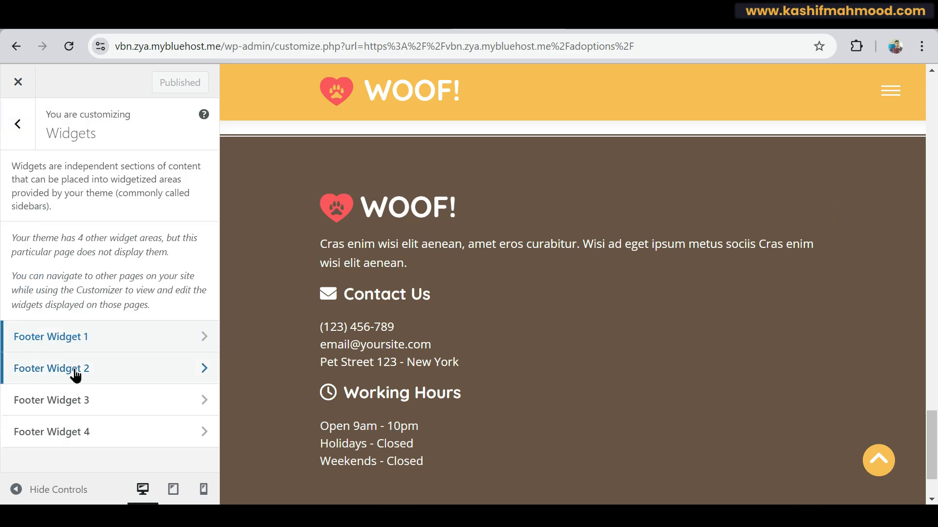
Compare the Footer Widget 2 and Footer Widget 3 areas with the contact and working hours sections of the footer.
left_click(76, 372)
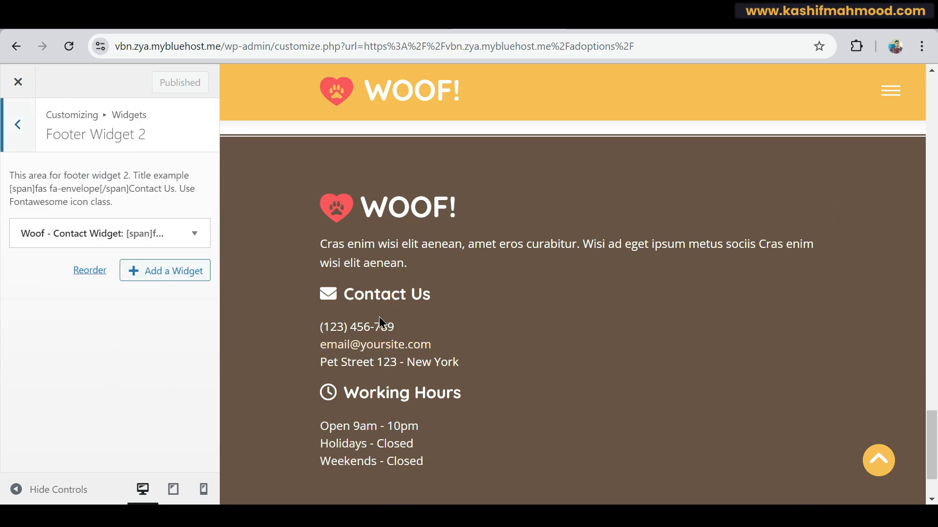
left_click(15, 146)
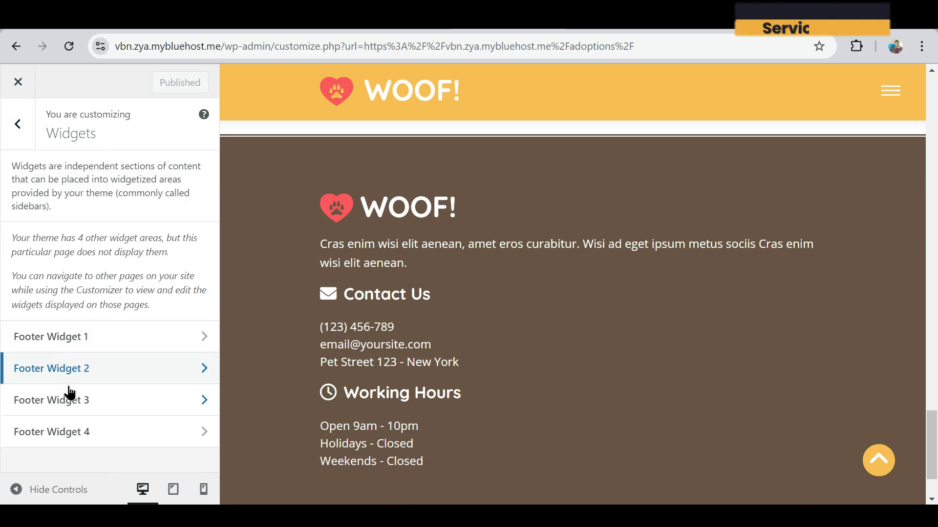
left_click(73, 400)
scroll(414, 372, "down", 2)
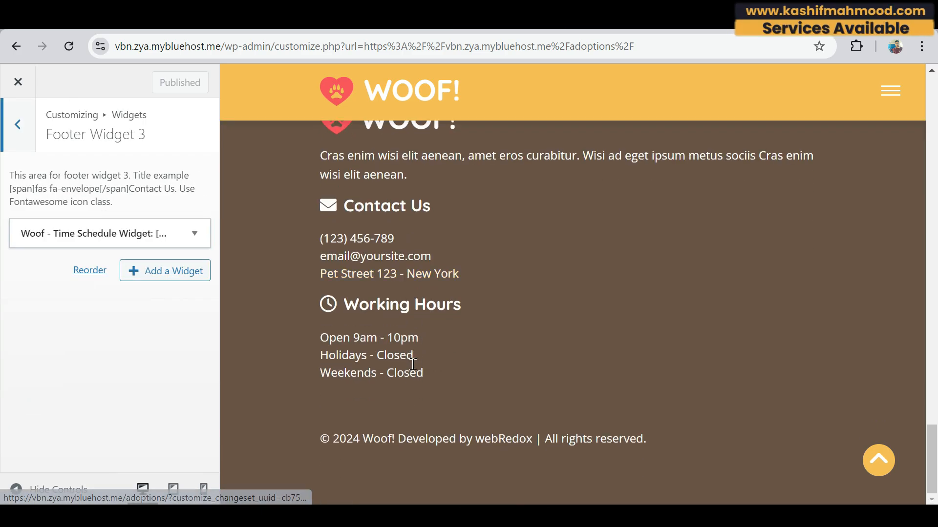
left_click(20, 130)
Check the Footer Widget 4 area and leave the customizer.
left_click(74, 435)
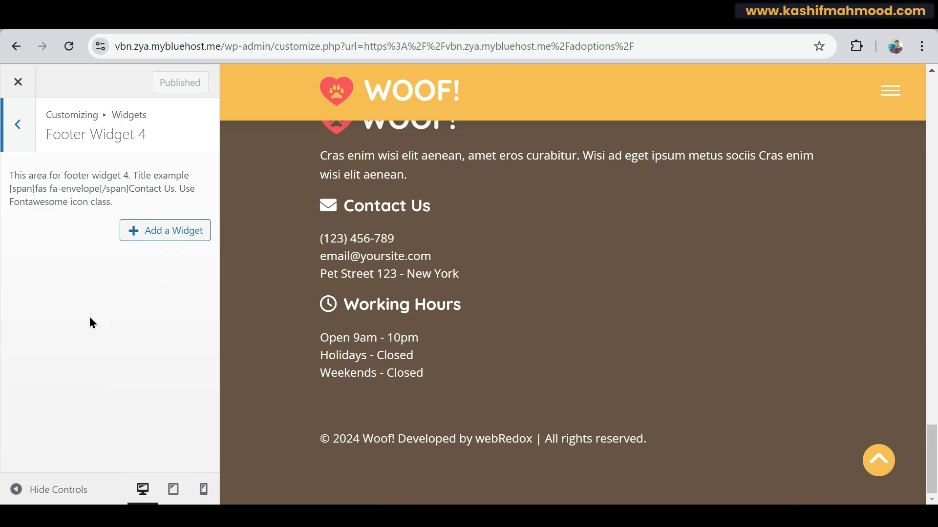
left_click(16, 128)
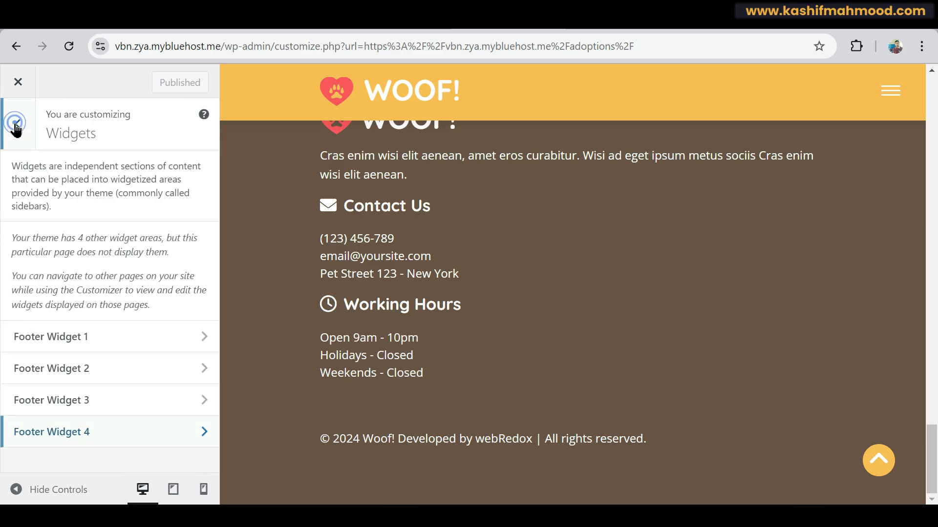
left_click(19, 82)
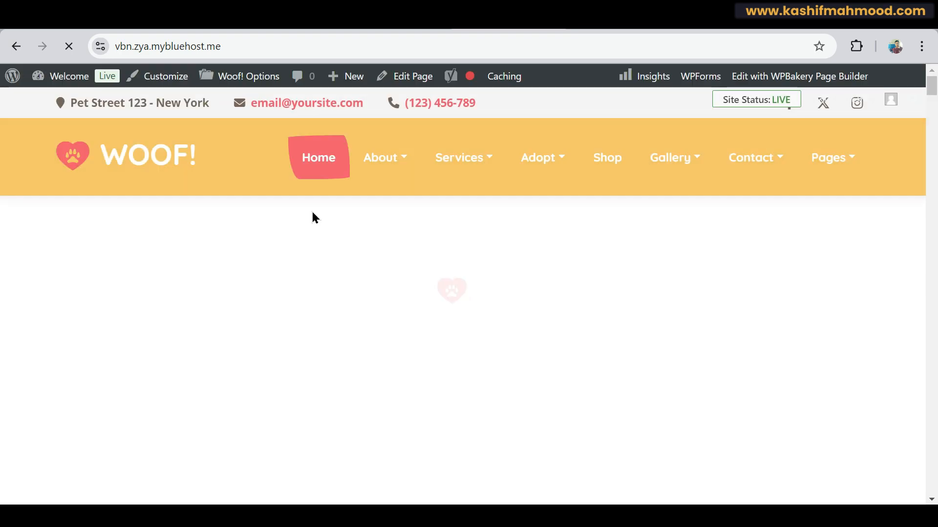